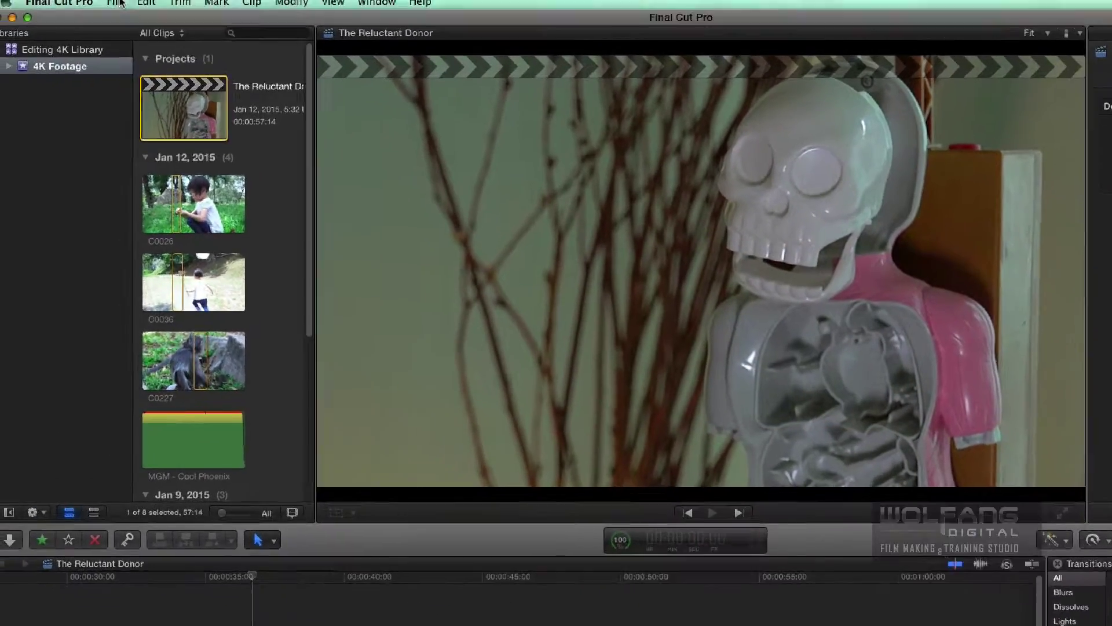
Create a new project named 'Video Montage 4K' at 4K 3840x2160, 25p
{"action": "left_click", "coordinate": [120, 3]}
{"action": "mouse_move", "coordinate": [200, 22]}
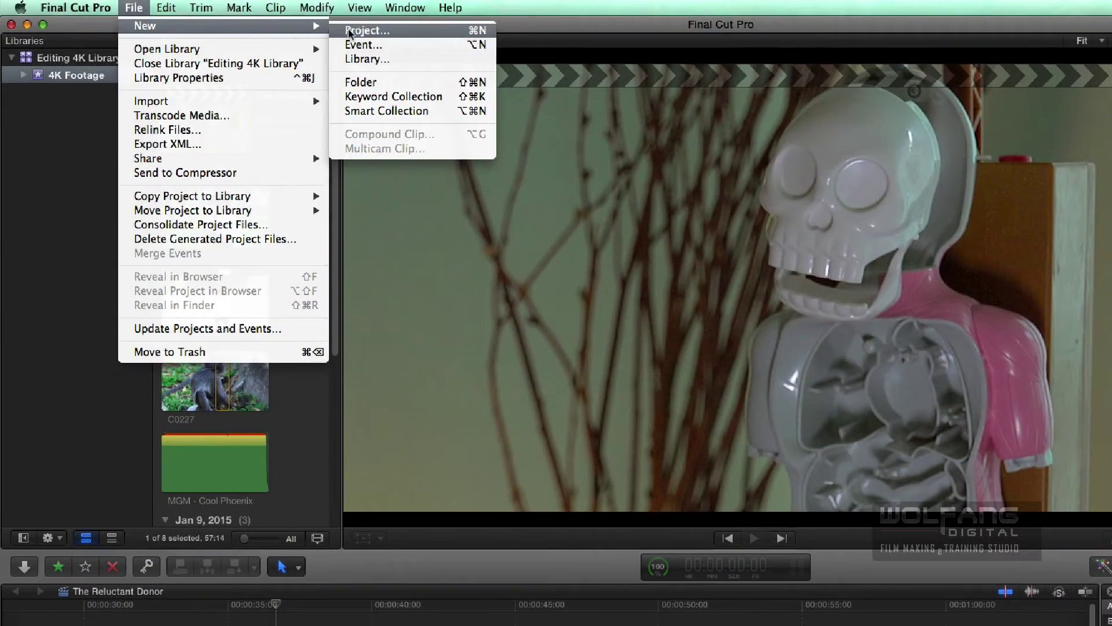
{"action": "left_click", "coordinate": [368, 31]}
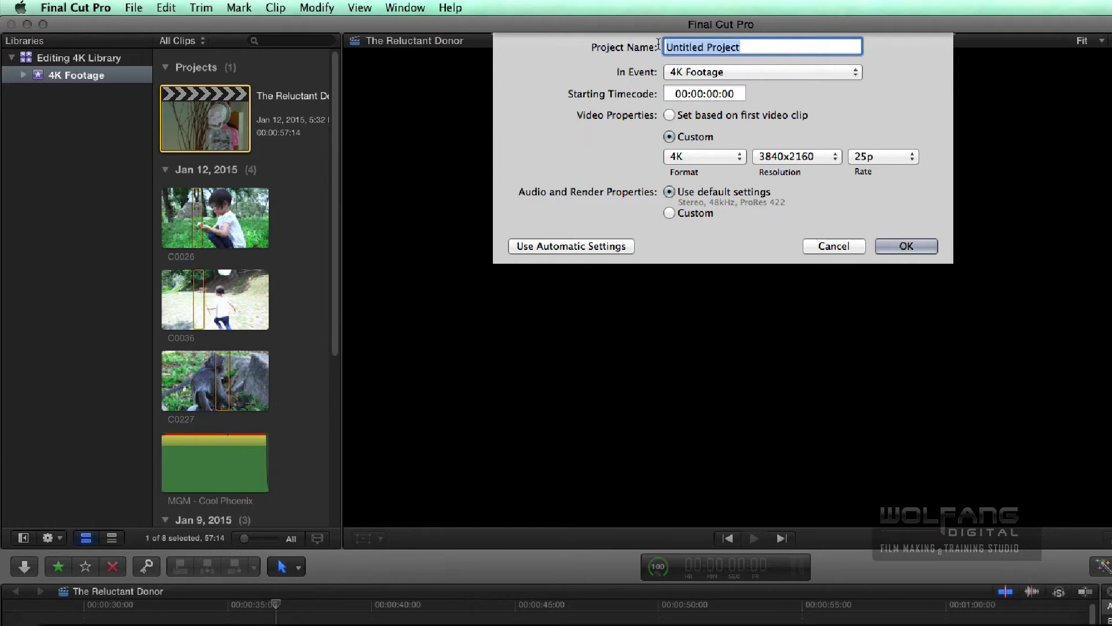
{"action": "type", "text": "Video Montage"}
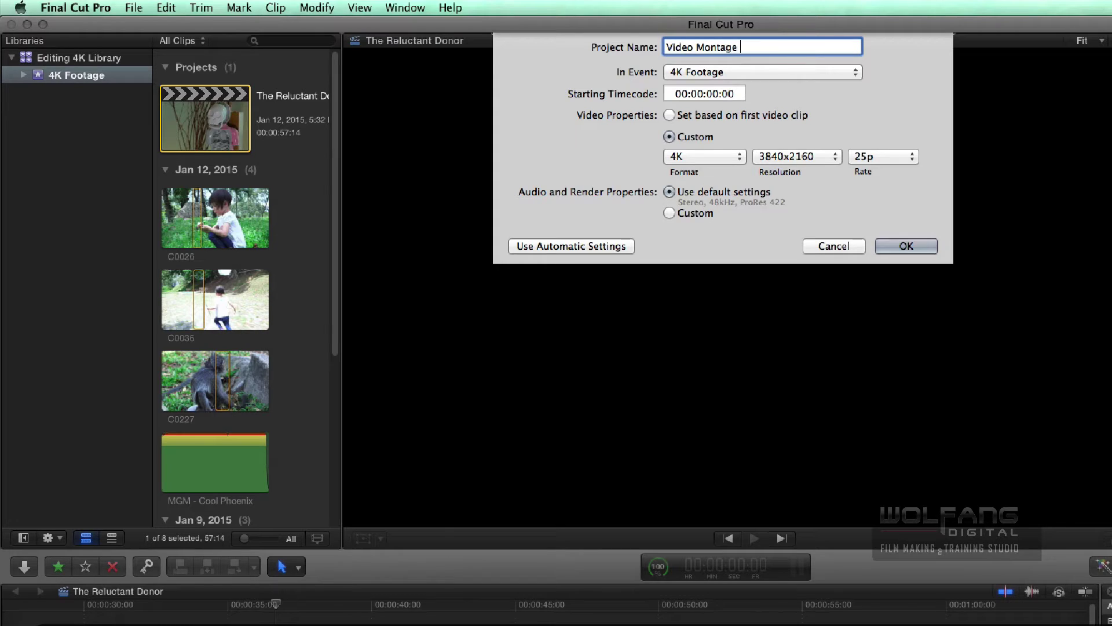
{"action": "type", "text": " 4K"}
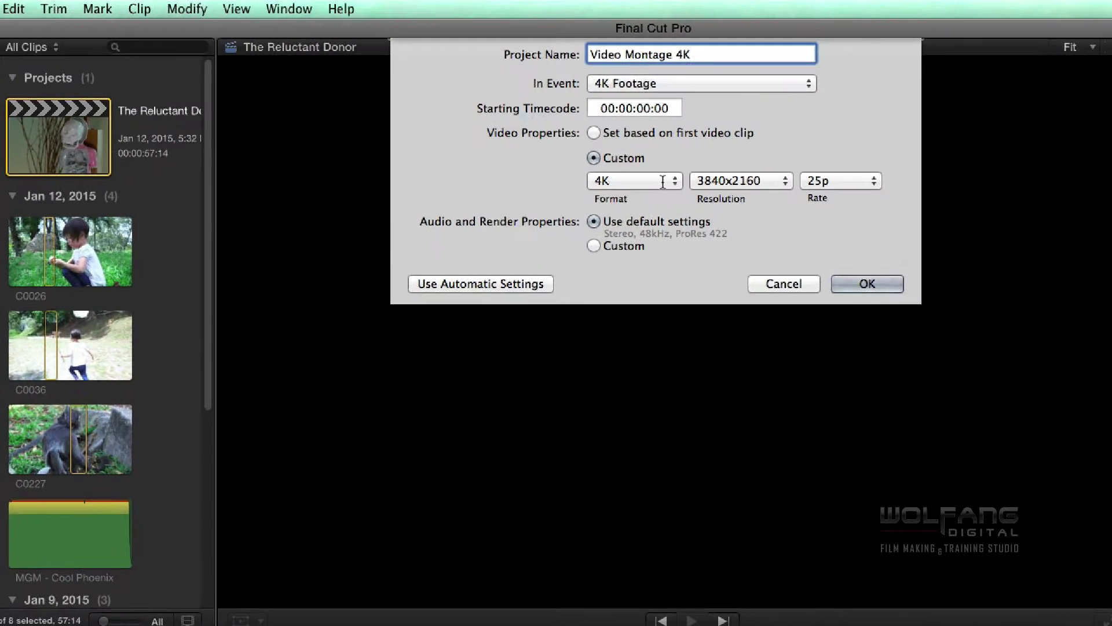
{"action": "left_click", "coordinate": [722, 158]}
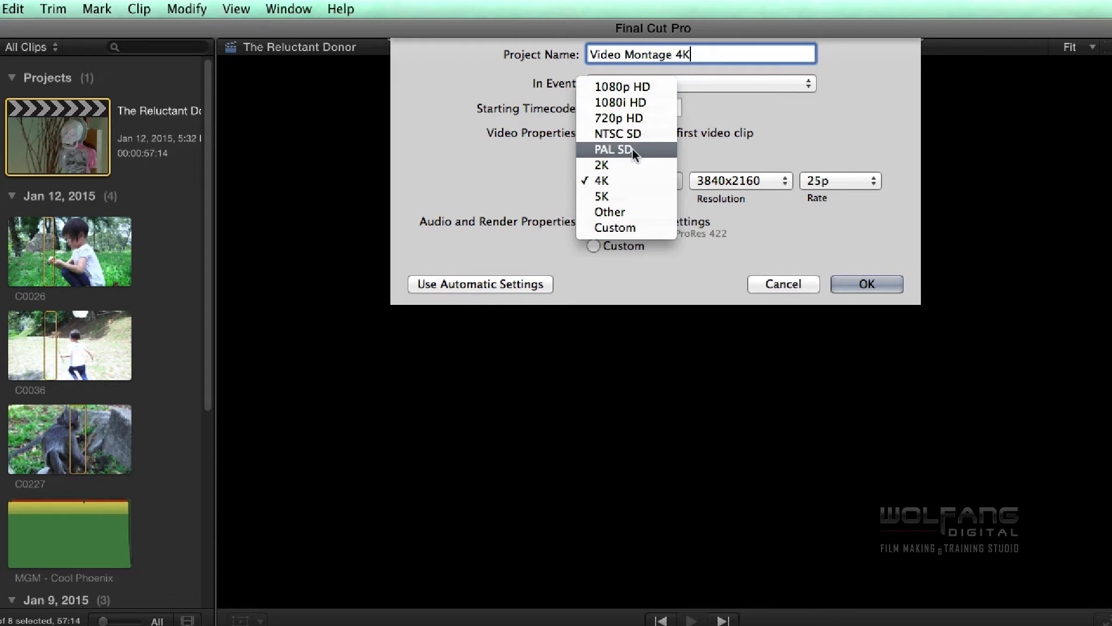
{"action": "left_click", "coordinate": [624, 181]}
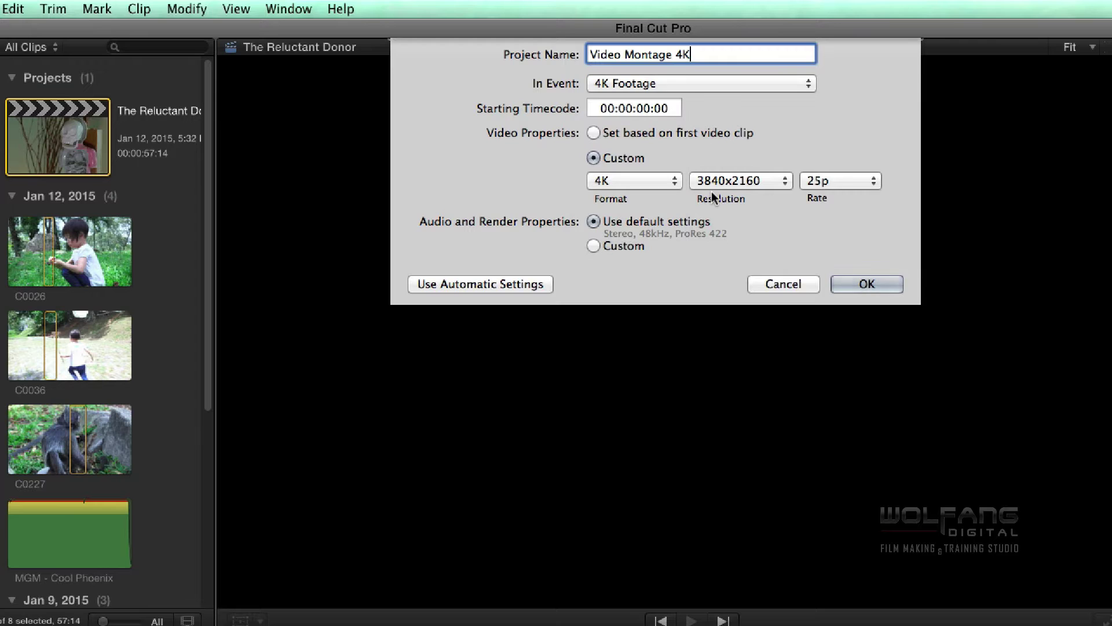
{"action": "left_click", "coordinate": [841, 183]}
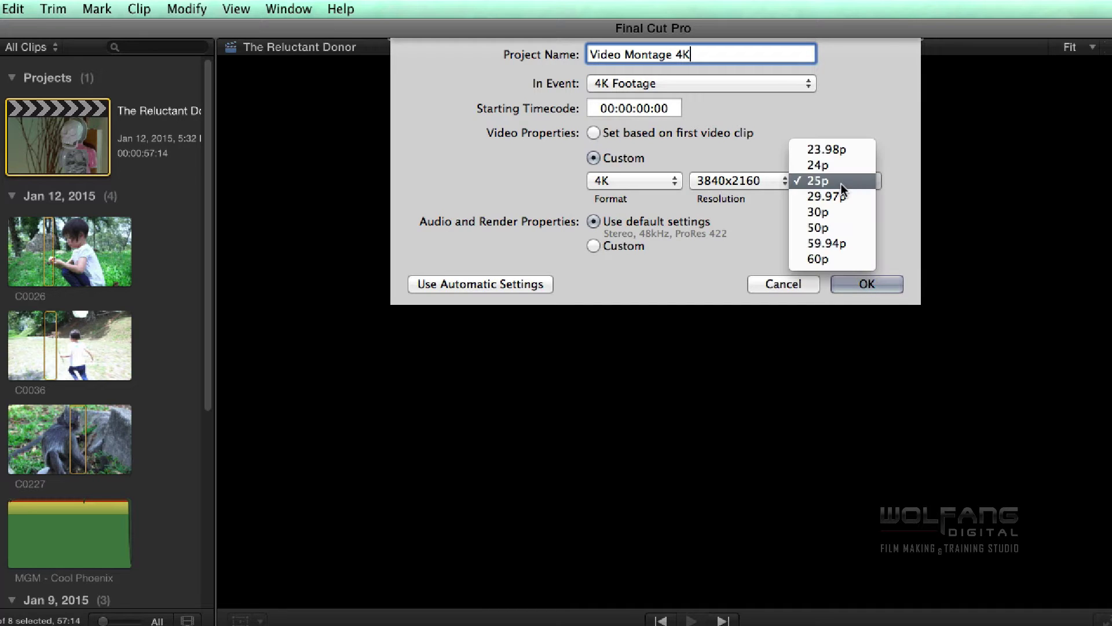
{"action": "left_click", "coordinate": [901, 169]}
{"action": "left_click", "coordinate": [870, 282]}
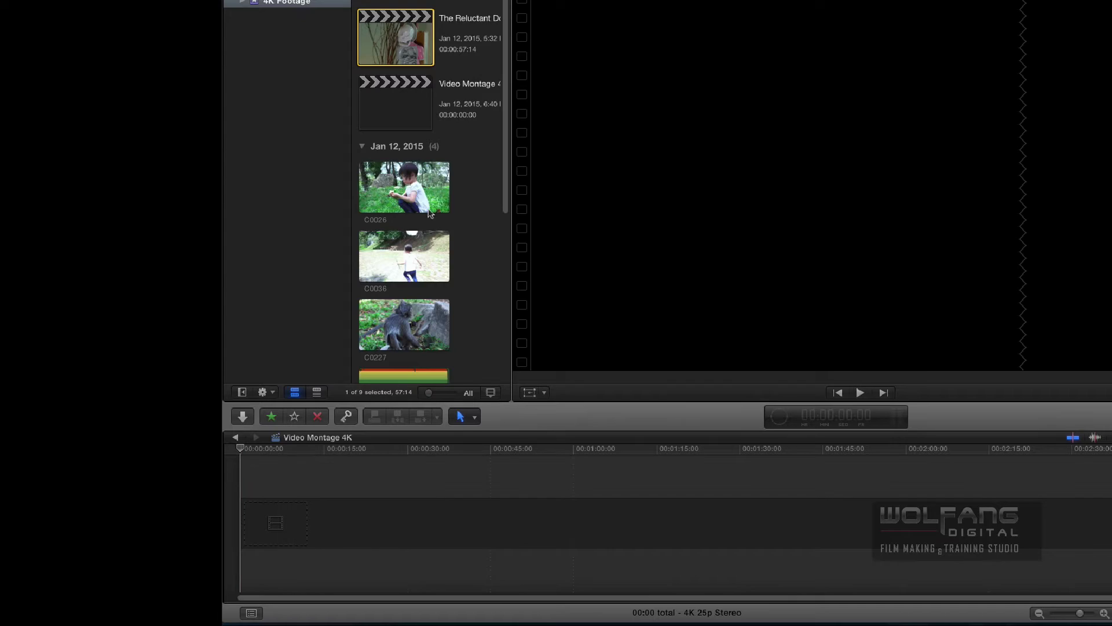
Insert a trial range of C0026 with W, play it back, then delete it
{"action": "left_click", "coordinate": [389, 188]}
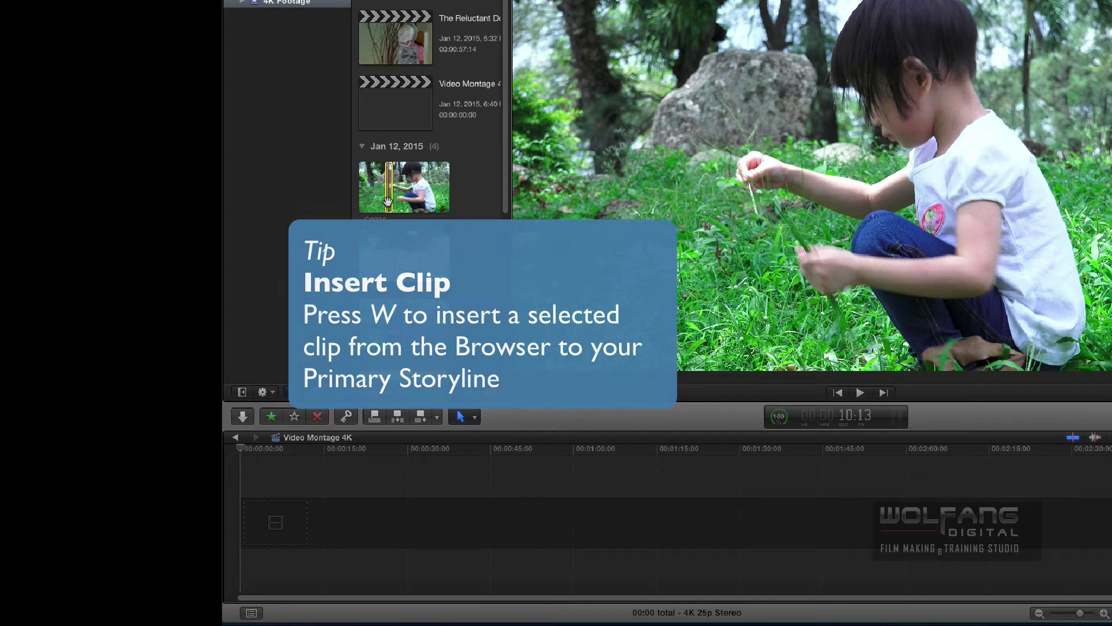
{"action": "key", "text": "w"}
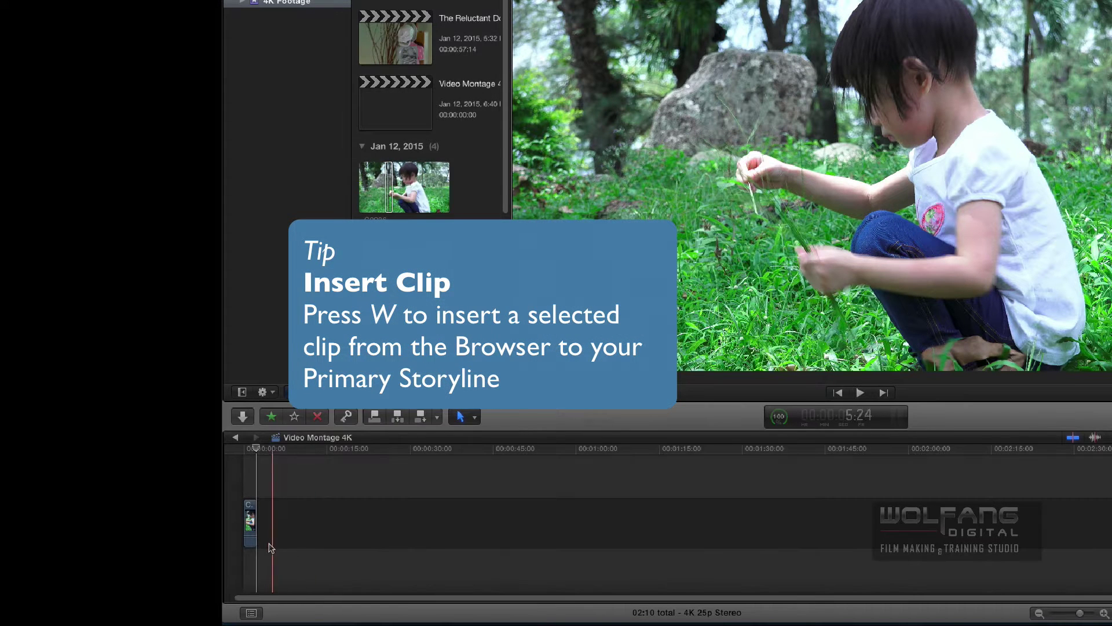
{"action": "key", "text": "super+equal"}
{"action": "key", "text": "super+equal"}
{"action": "key", "text": "super+equal"}
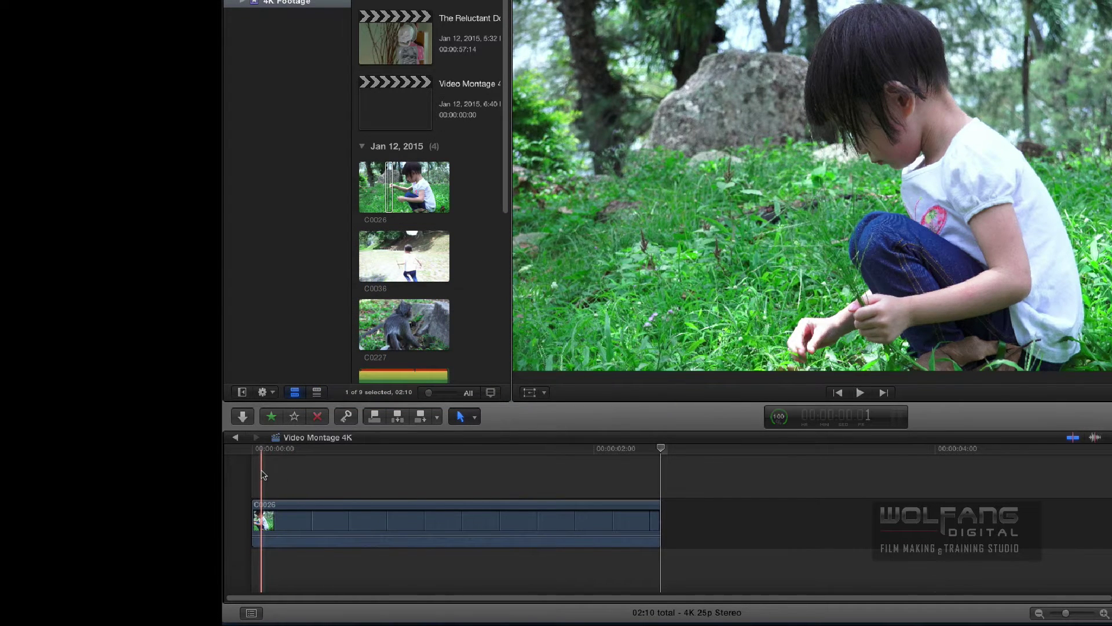
{"action": "key", "text": "space"}
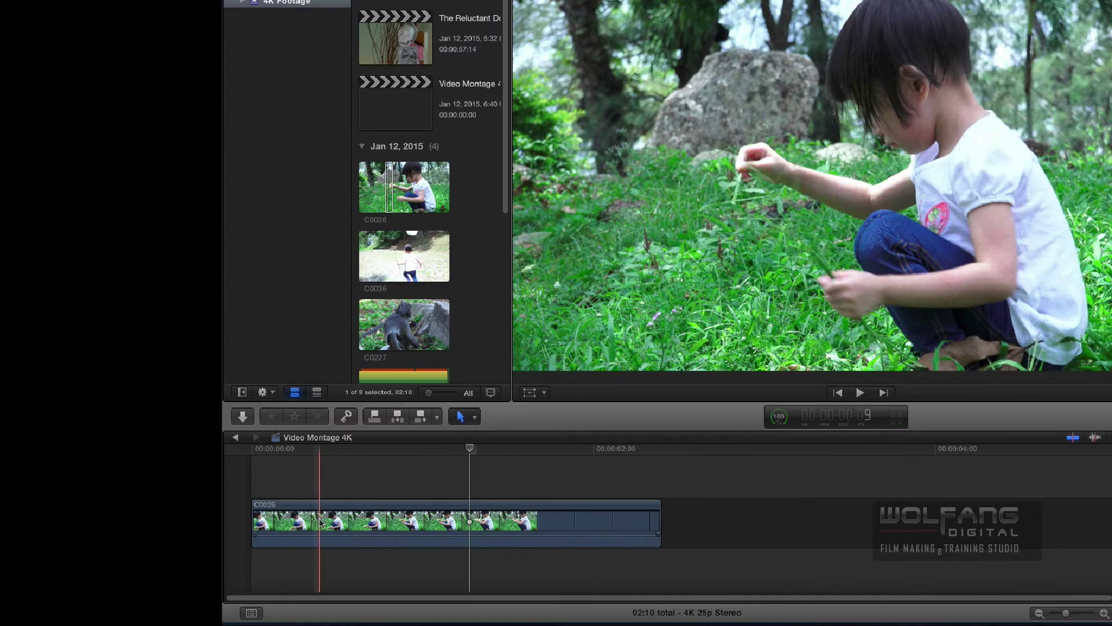
{"action": "left_click", "coordinate": [318, 517]}
{"action": "key", "text": "Delete"}
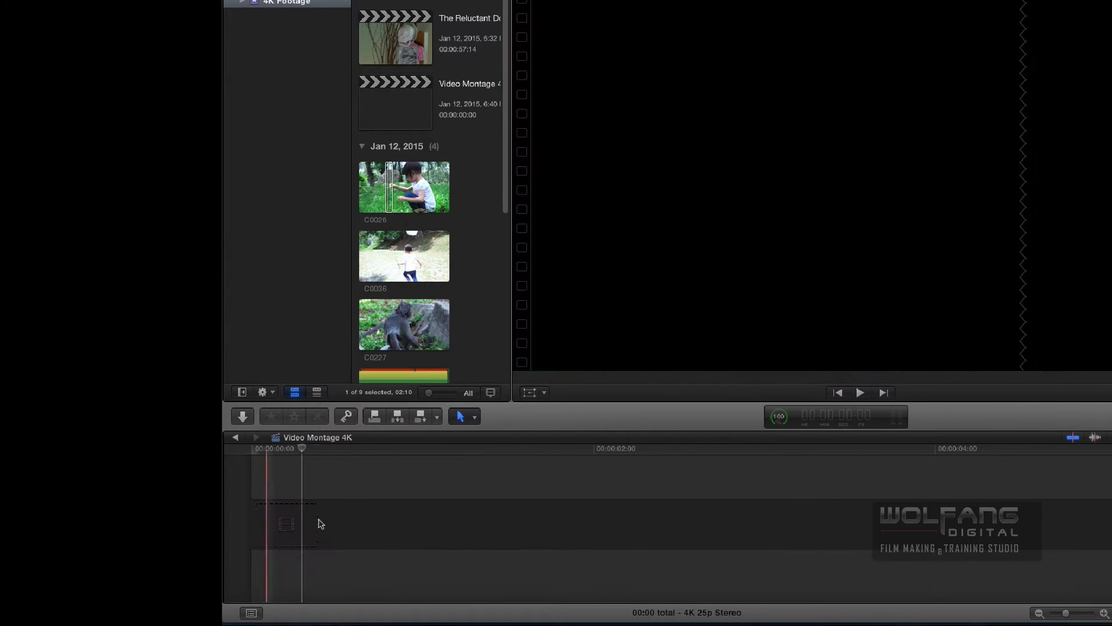
Switch edits to Video Only and append ranges of C0026 and C0036
{"action": "left_click", "coordinate": [387, 187]}
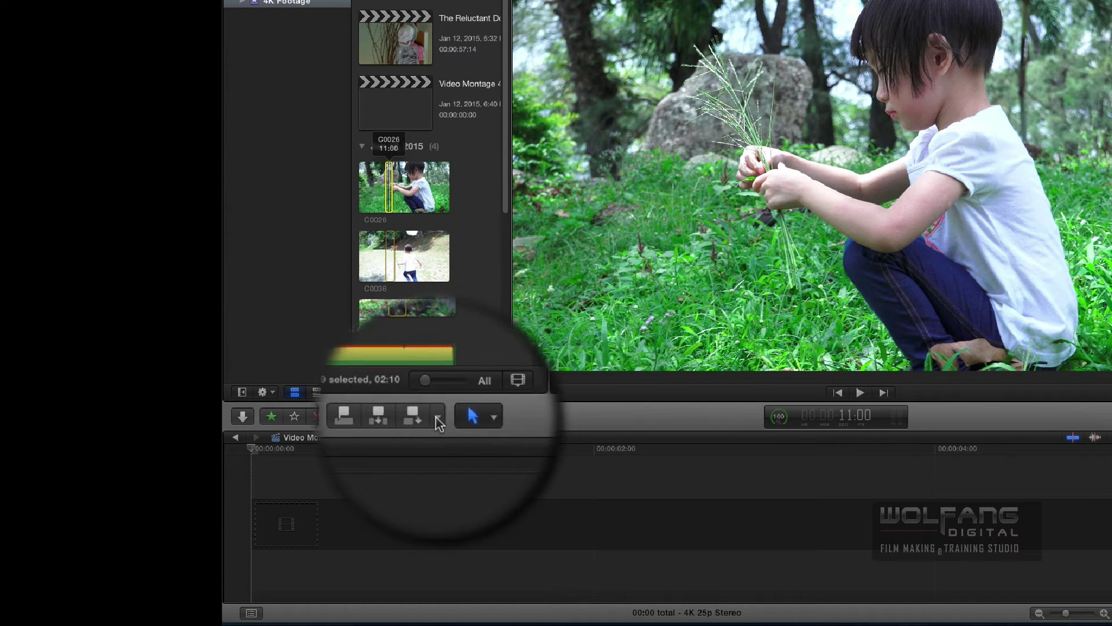
{"action": "left_click", "coordinate": [438, 418]}
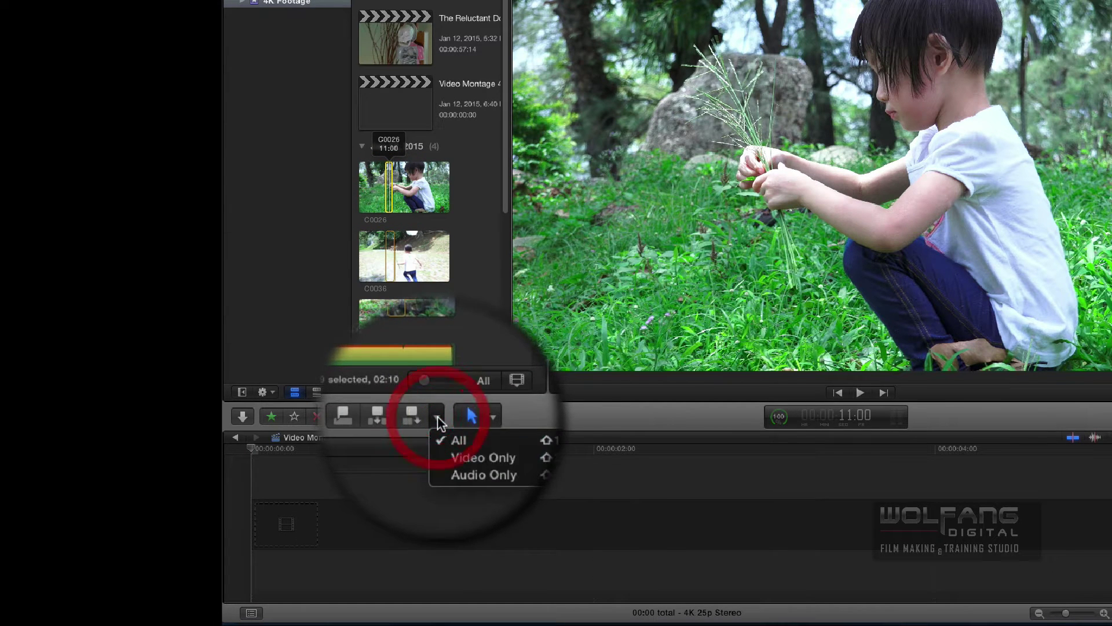
{"action": "left_click", "coordinate": [490, 446]}
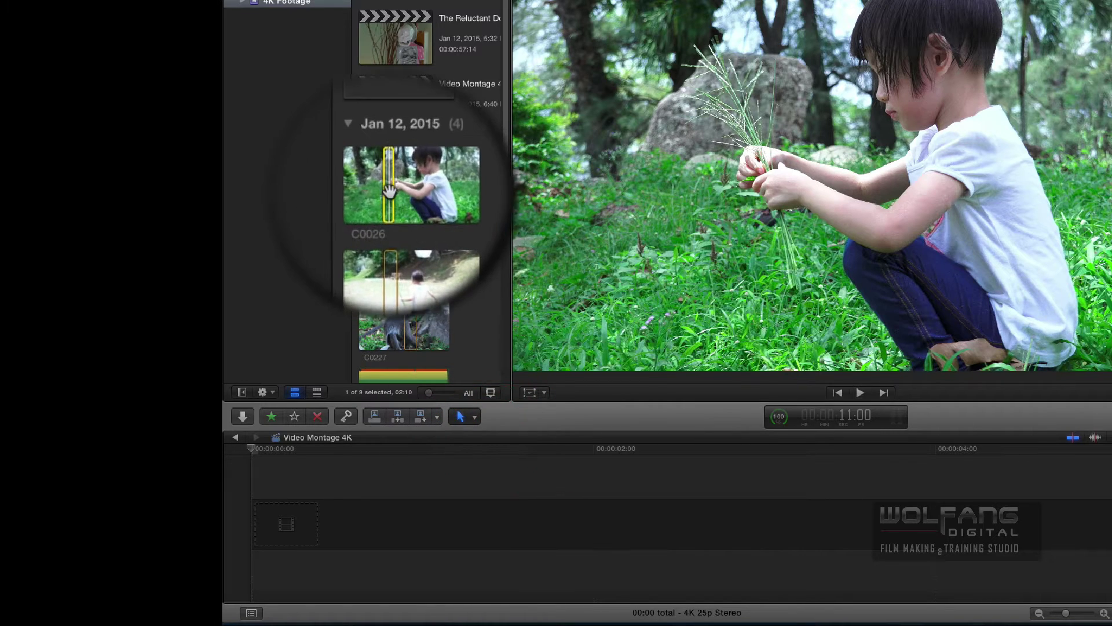
{"action": "key", "text": "e"}
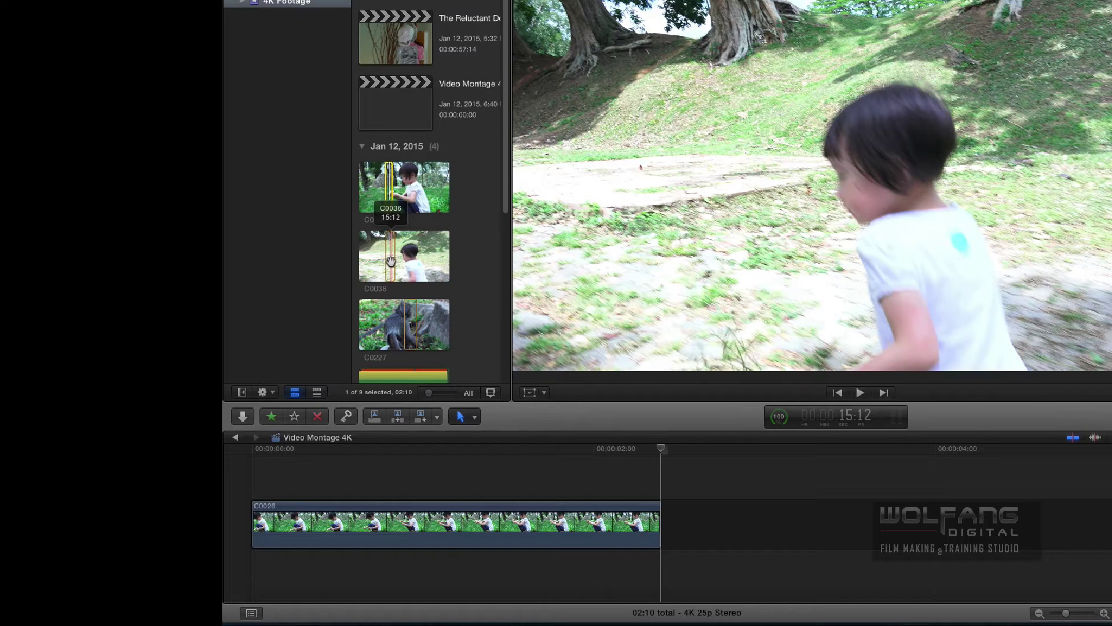
{"action": "left_click", "coordinate": [390, 261]}
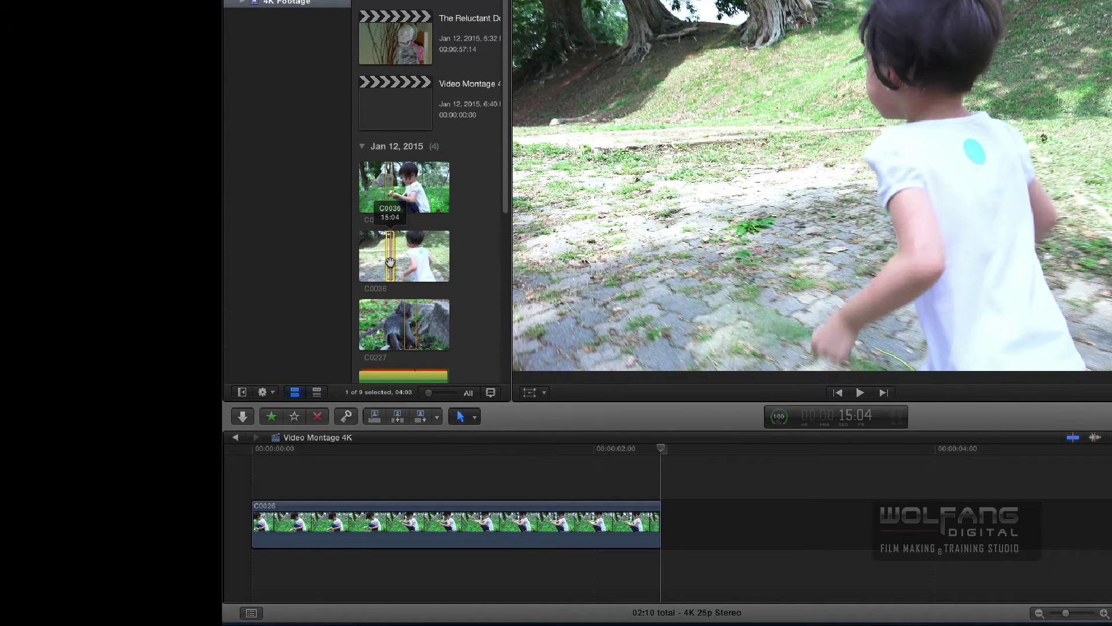
{"action": "key", "text": "e"}
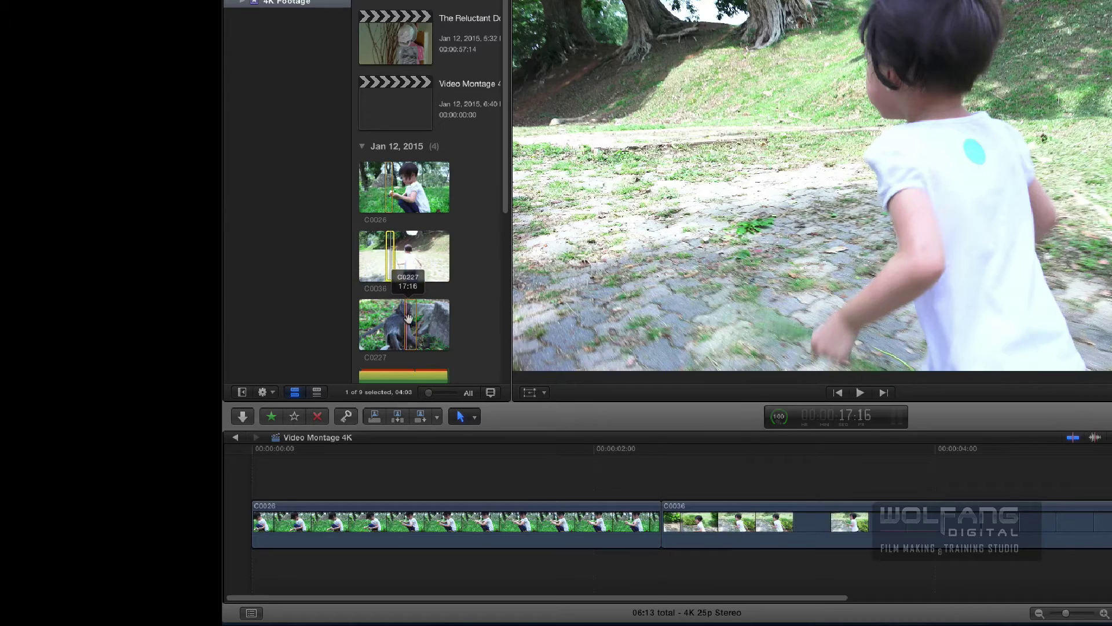
Append ranges of C0027 and C0099, then mark a range in C0227
{"action": "scroll", "coordinate": [410, 317], "scroll_direction": "down", "scroll_amount": 4}
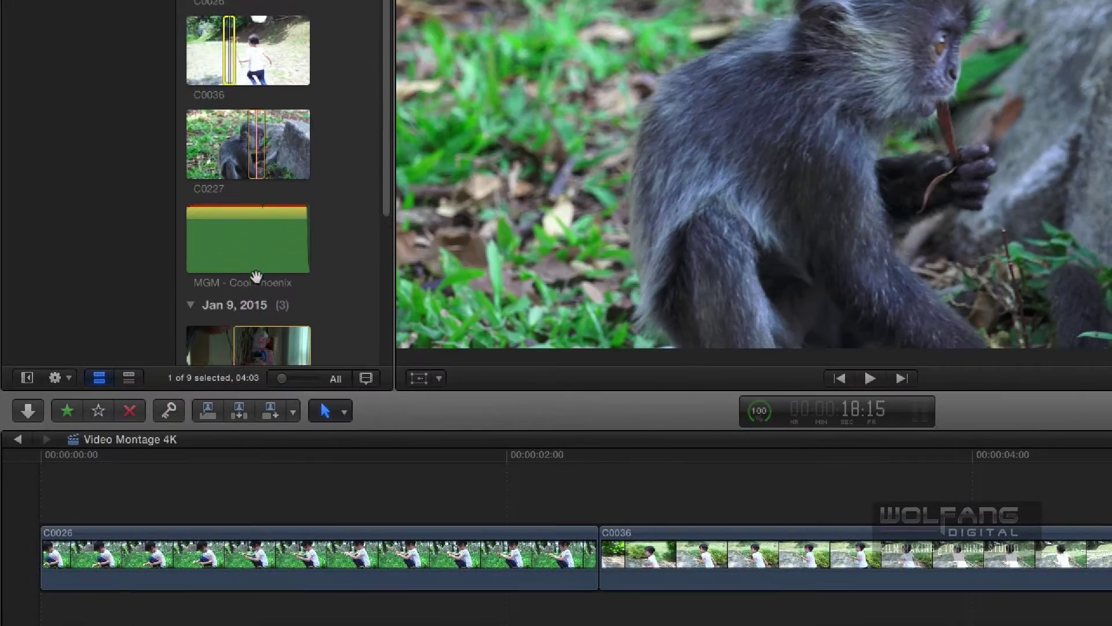
{"action": "scroll", "coordinate": [256, 276], "scroll_direction": "down", "scroll_amount": 5}
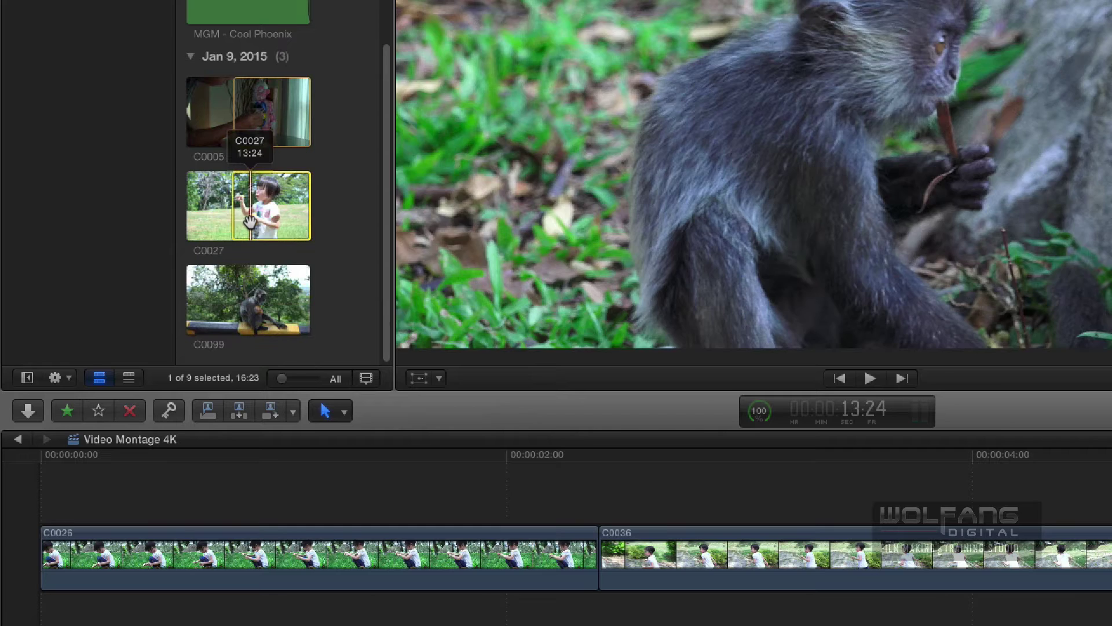
{"action": "left_click", "coordinate": [250, 222]}
{"action": "key", "text": "e"}
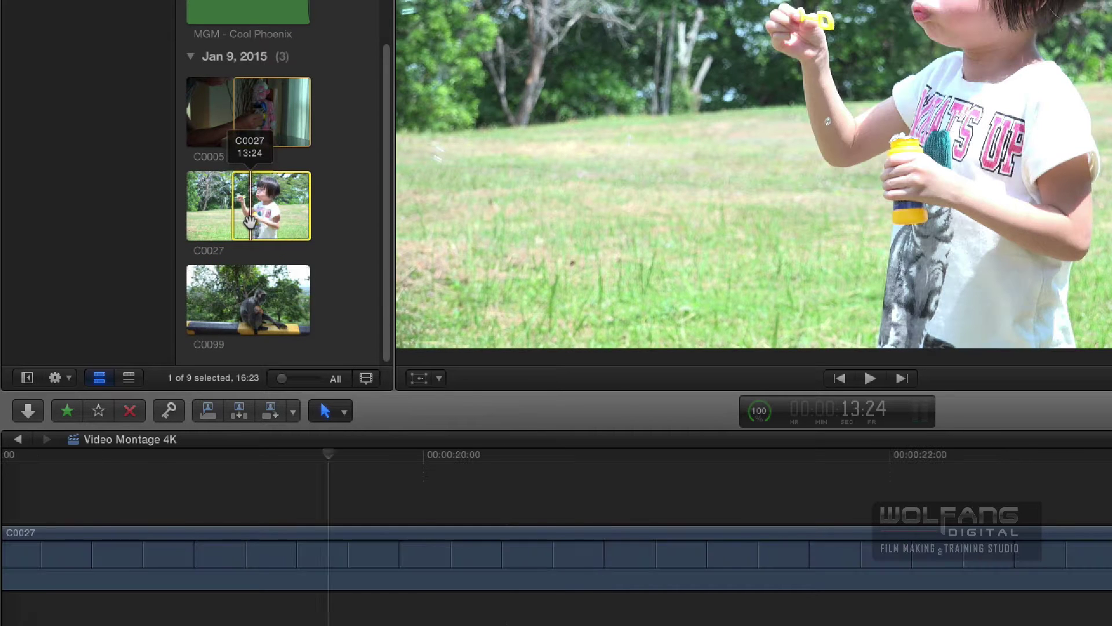
{"action": "scroll", "coordinate": [273, 327], "scroll_direction": "up", "scroll_amount": 5}
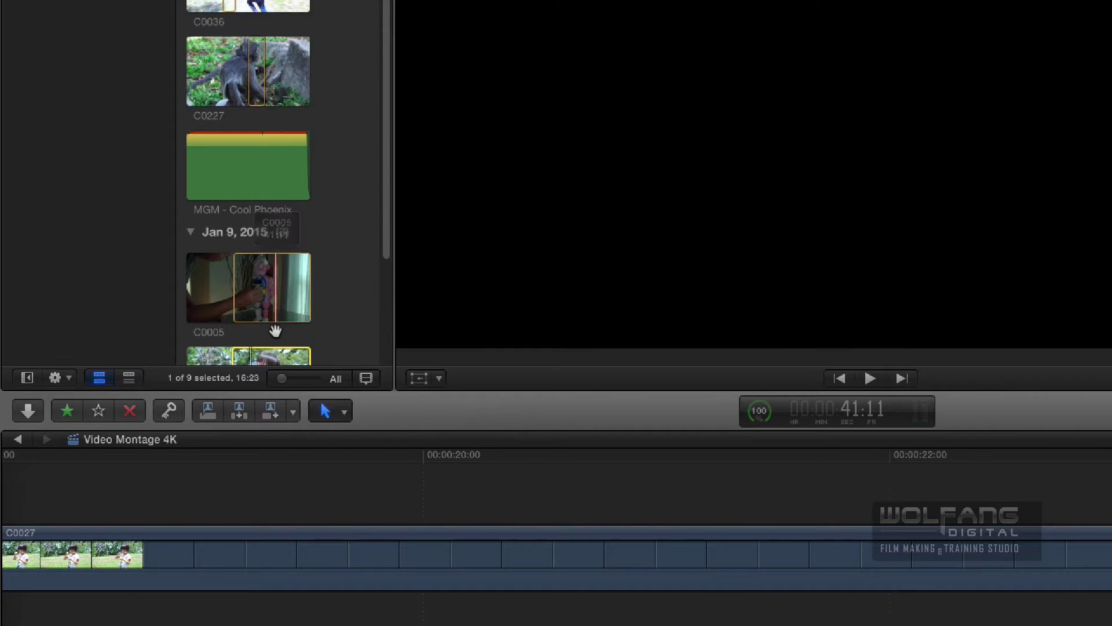
{"action": "scroll", "coordinate": [274, 318], "scroll_direction": "down", "scroll_amount": 3}
{"action": "scroll", "coordinate": [272, 315], "scroll_direction": "down", "scroll_amount": 3}
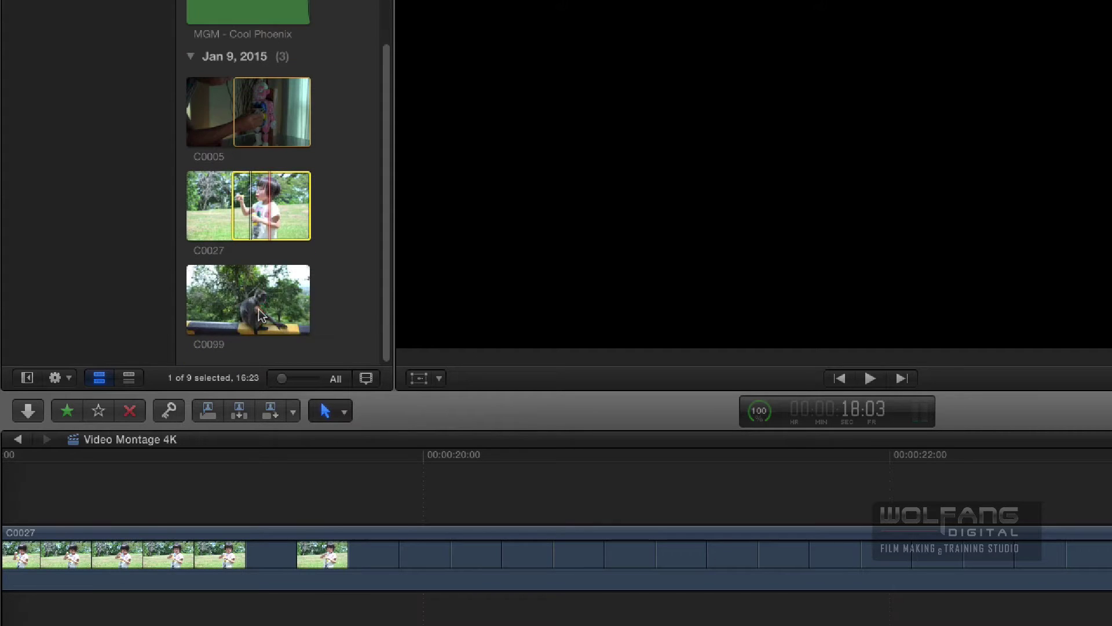
{"action": "left_click", "coordinate": [259, 316]}
{"action": "key", "text": "e"}
{"action": "scroll", "coordinate": [297, 44], "scroll_direction": "up", "scroll_amount": 4}
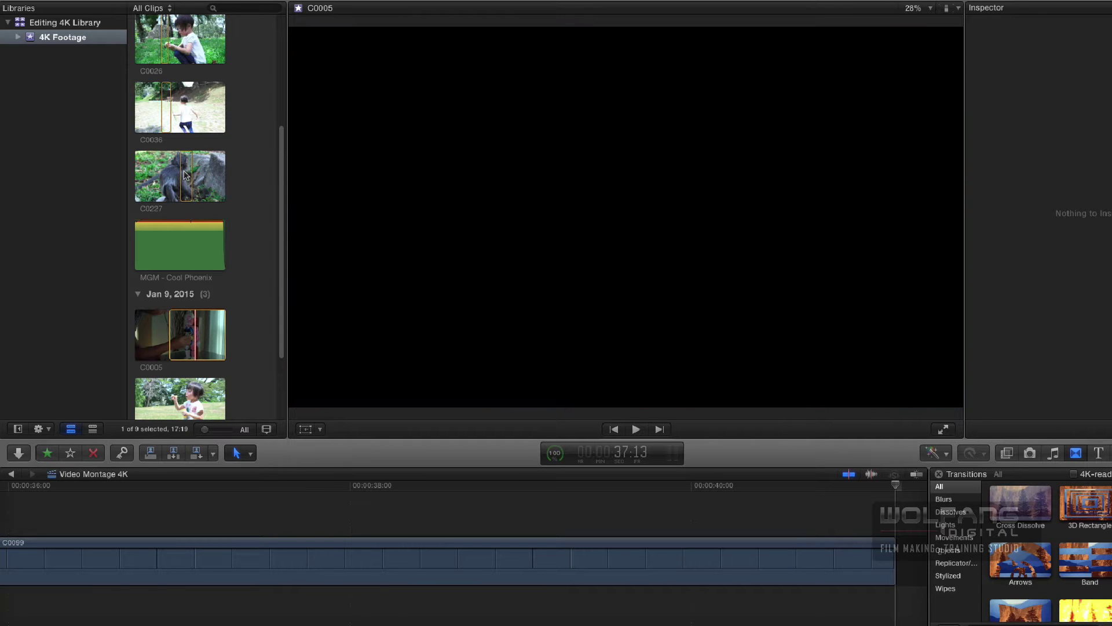
{"action": "left_click", "coordinate": [184, 170]}
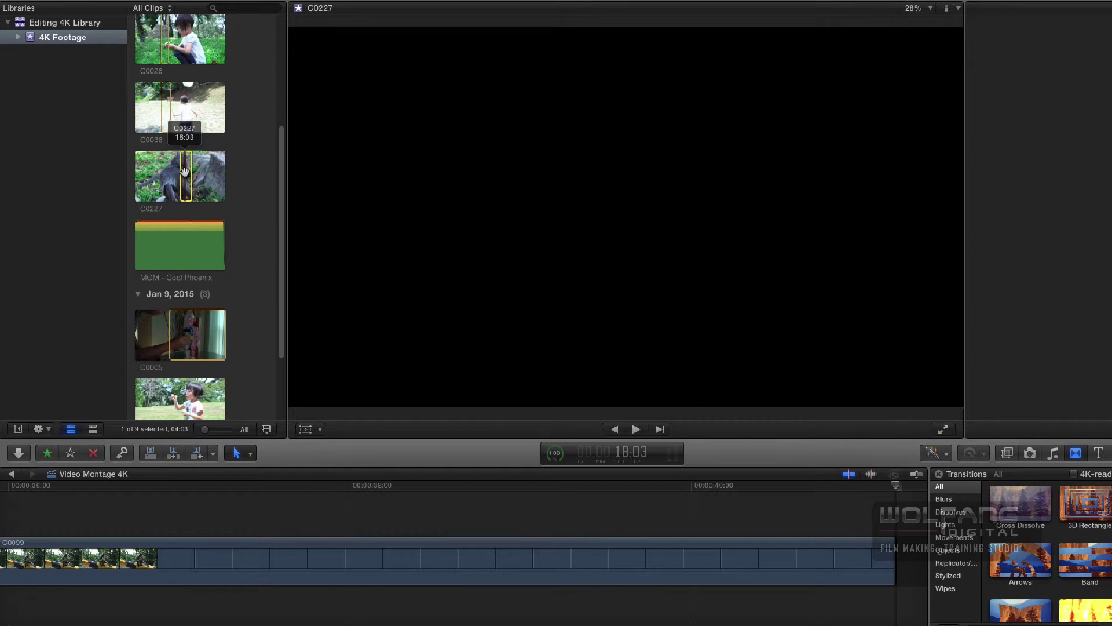
Append the C0227 range and play the montage from the start
{"action": "key", "text": "e"}
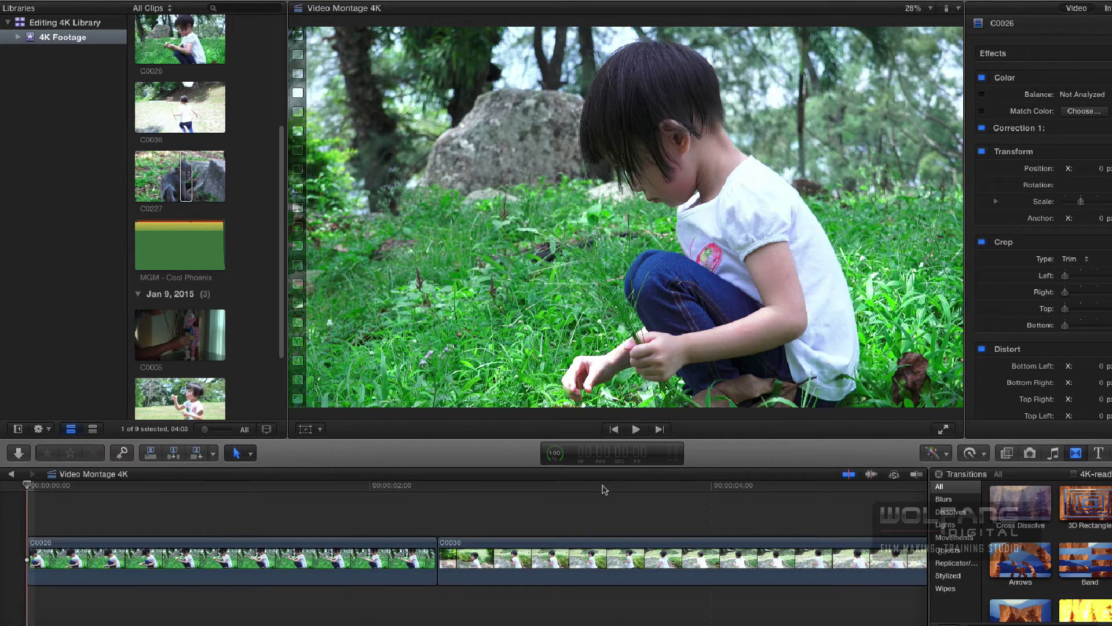
{"action": "key", "text": "space"}
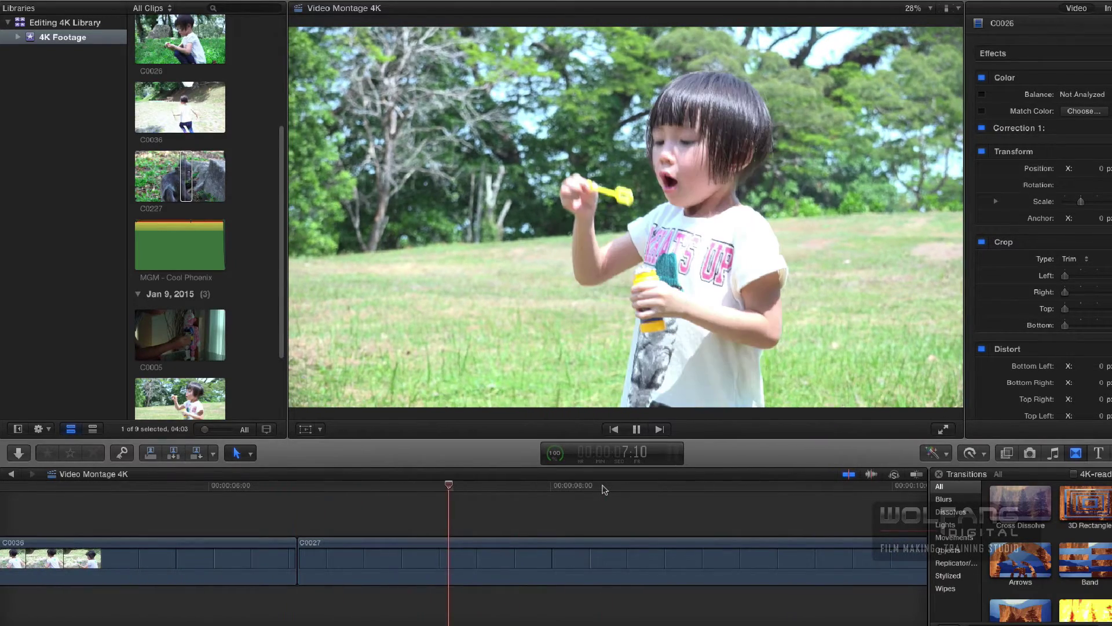
{"action": "key", "text": "space"}
Zoom the timeline in on the project start and select clip C0026
{"action": "left_click", "coordinate": [575, 563]}
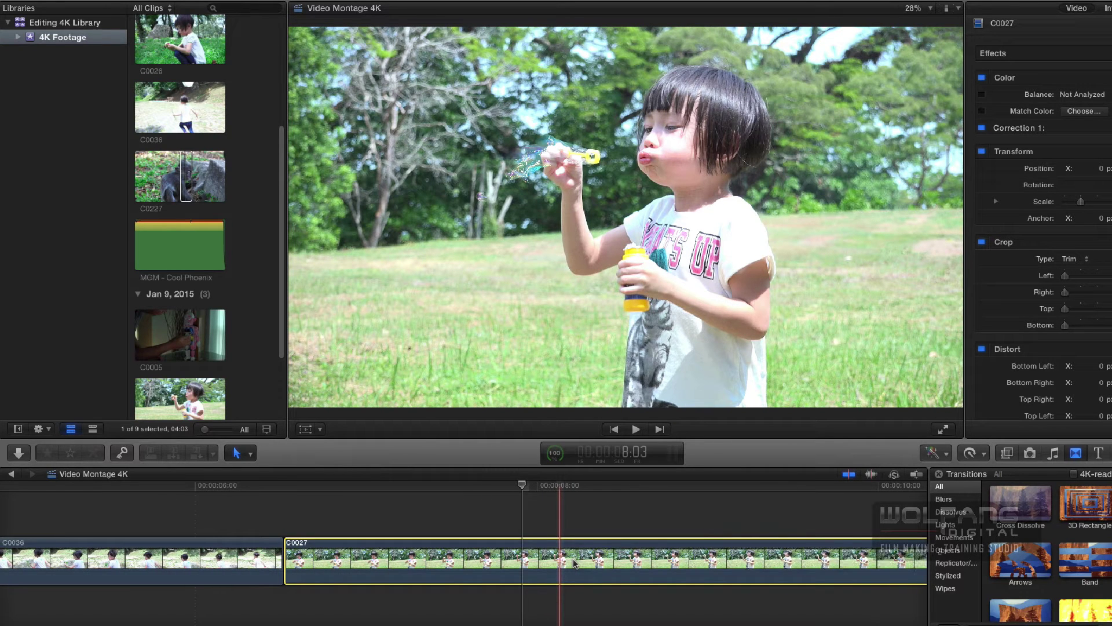
{"action": "left_click", "coordinate": [503, 486]}
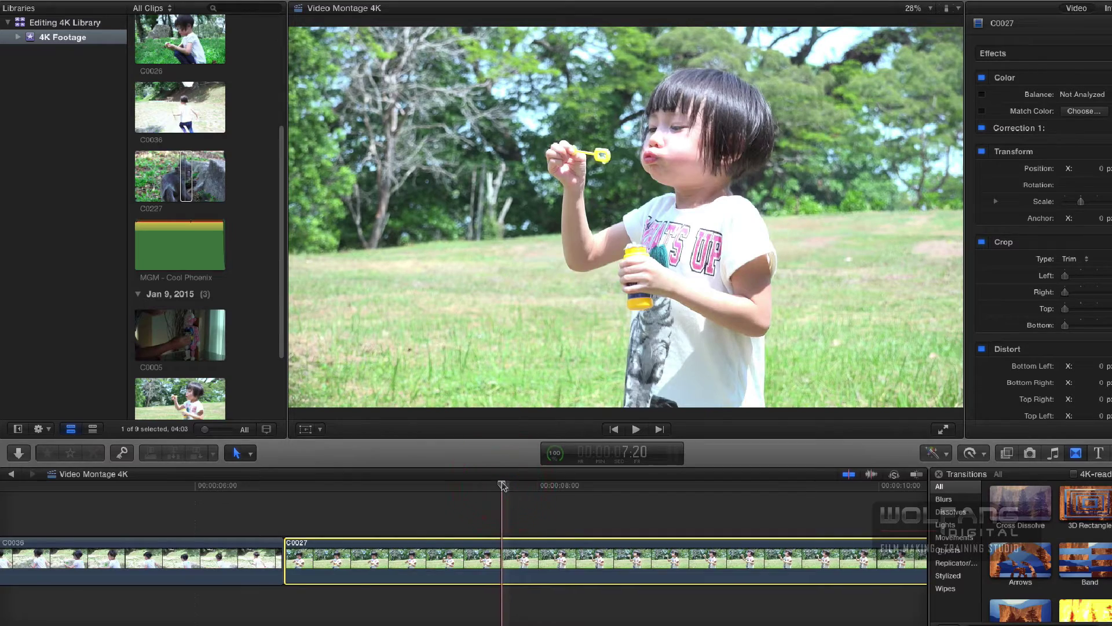
{"action": "key", "text": "super+minus"}
{"action": "scroll", "coordinate": [170, 502], "scroll_direction": "left", "scroll_amount": 5}
{"action": "key", "text": "super+equal"}
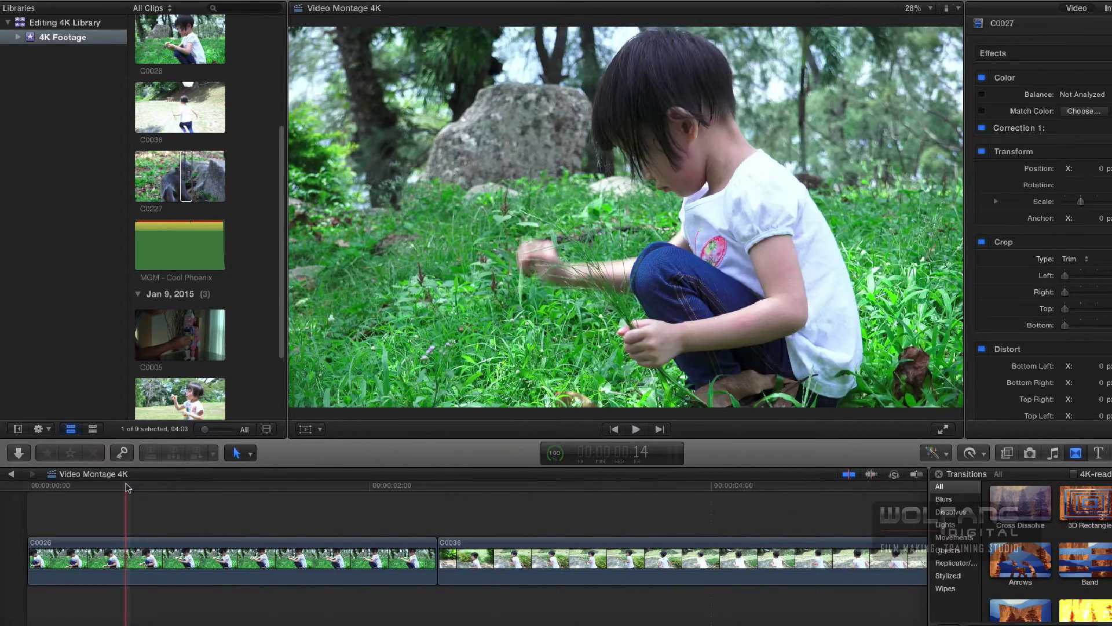
{"action": "left_click", "coordinate": [134, 484]}
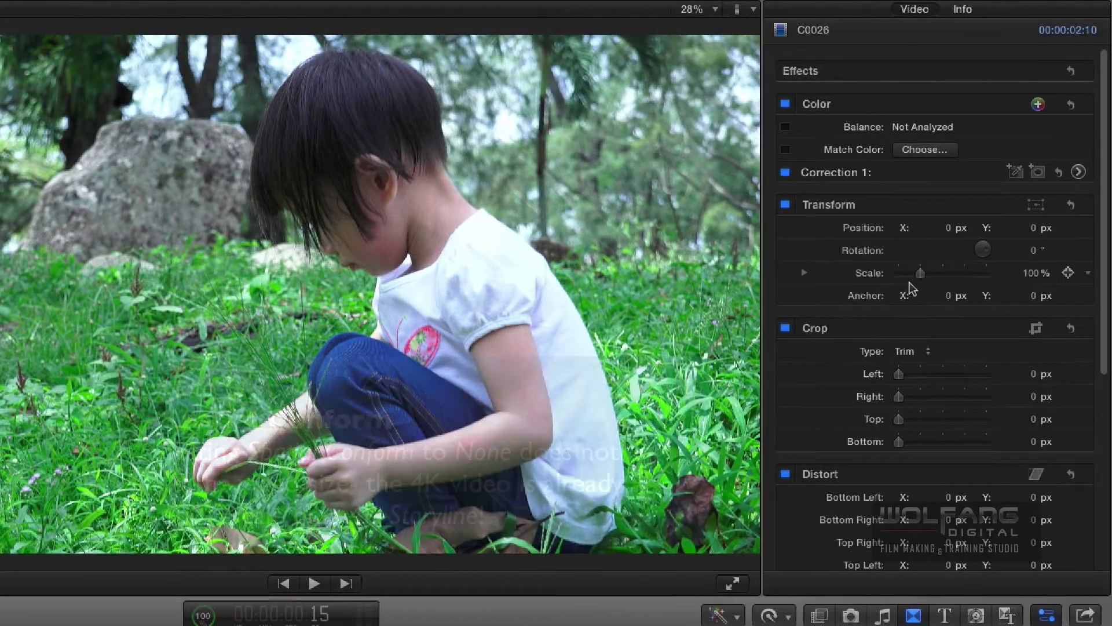
Set C0026's Spatial Conform type to None in the Video Inspector
{"action": "scroll", "coordinate": [908, 284], "scroll_direction": "down", "scroll_amount": 3}
{"action": "scroll", "coordinate": [905, 286], "scroll_direction": "down", "scroll_amount": 5}
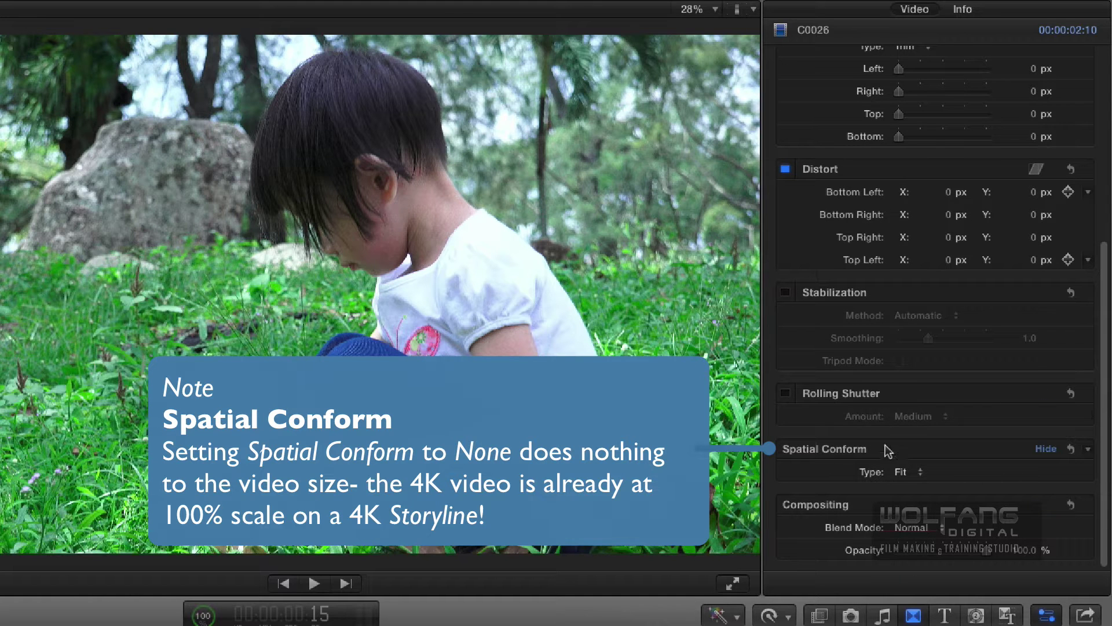
{"action": "left_click", "coordinate": [903, 472]}
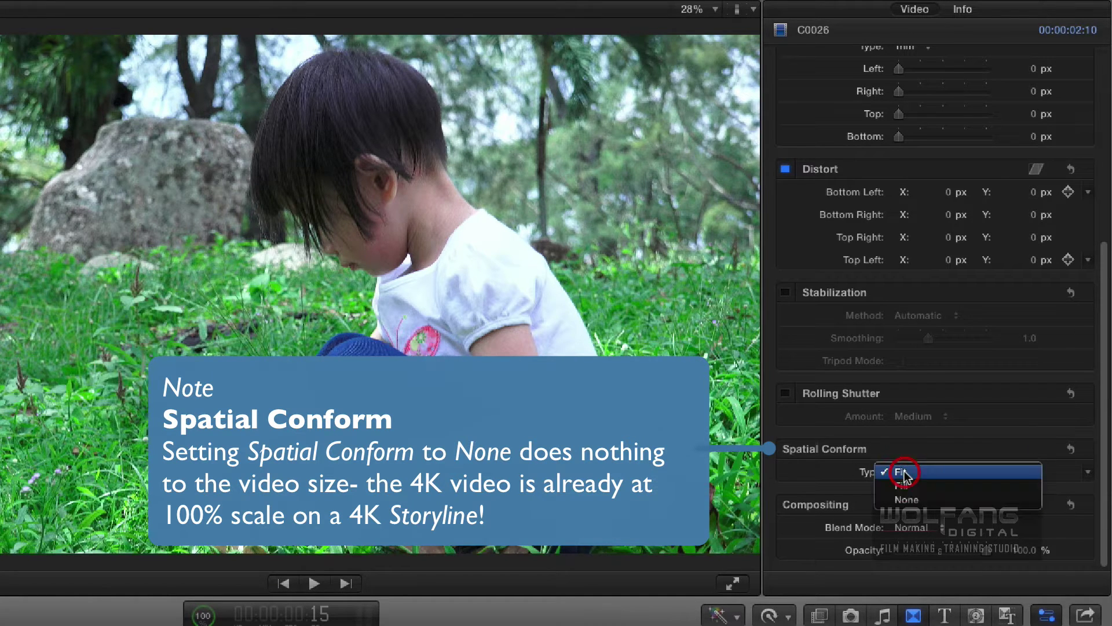
{"action": "left_click", "coordinate": [915, 499]}
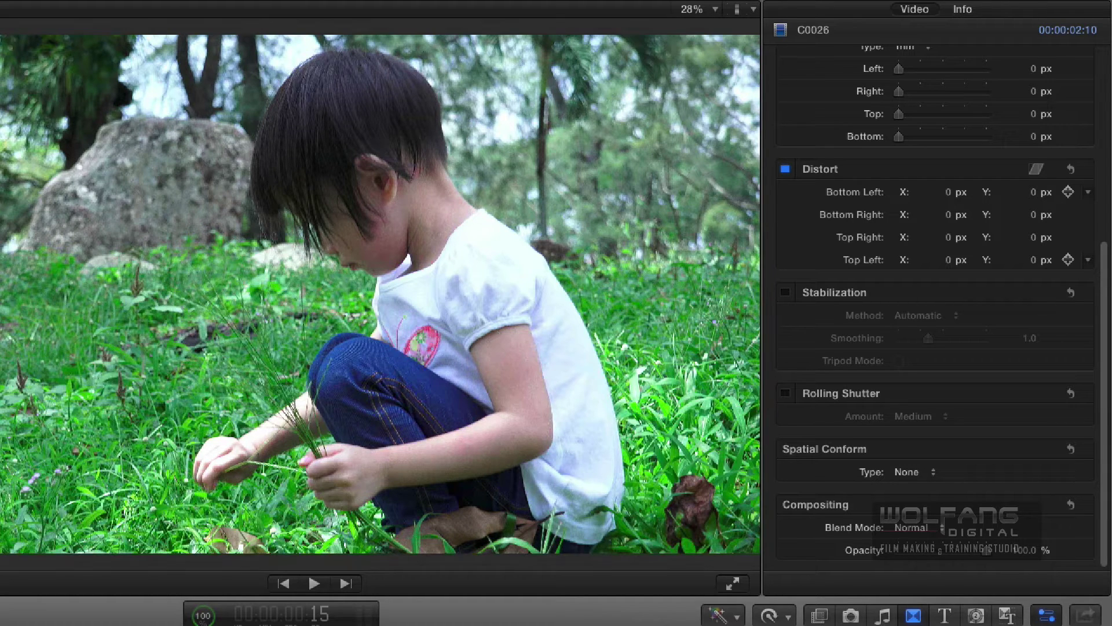
{"action": "left_click", "coordinate": [735, 524]}
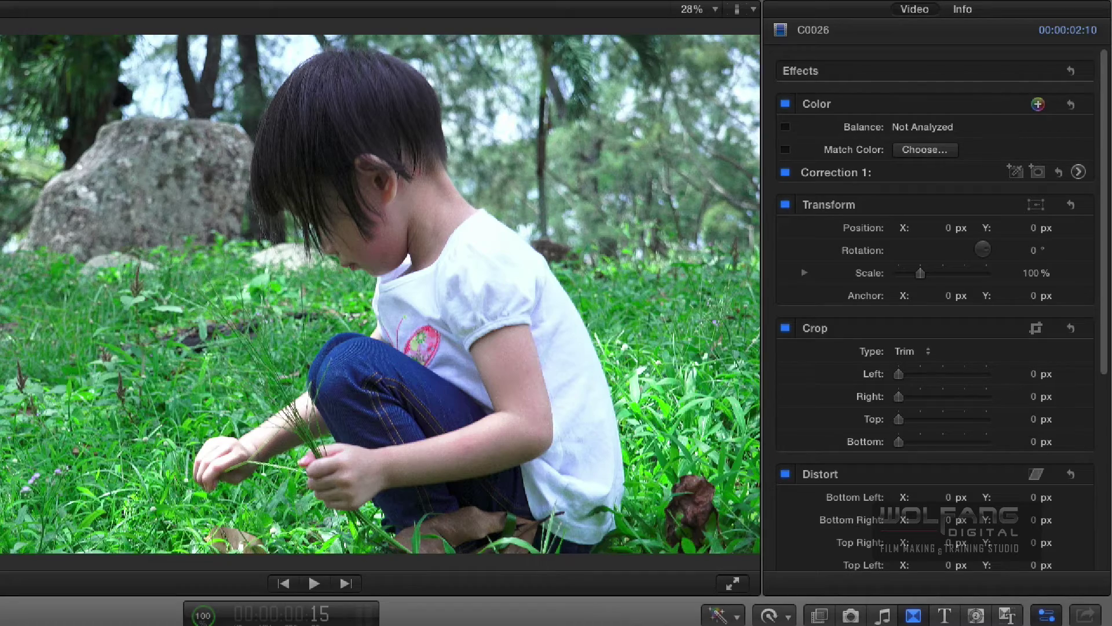
Set the viewer zoom to 12.5%
{"action": "left_click", "coordinate": [754, 10]}
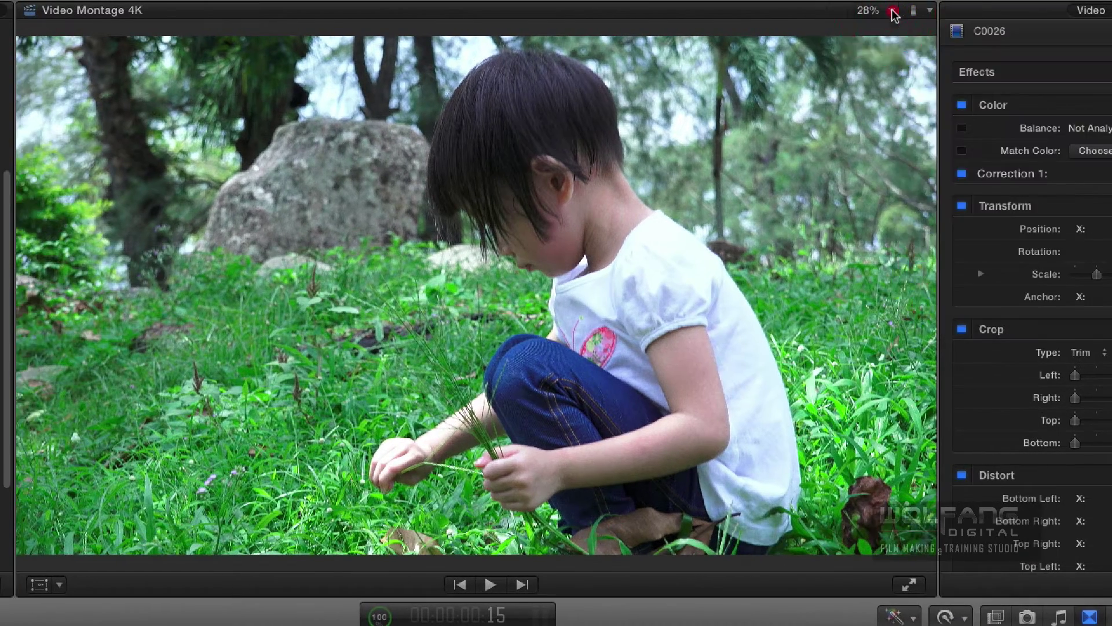
{"action": "left_click", "coordinate": [892, 16]}
{"action": "left_click", "coordinate": [883, 68]}
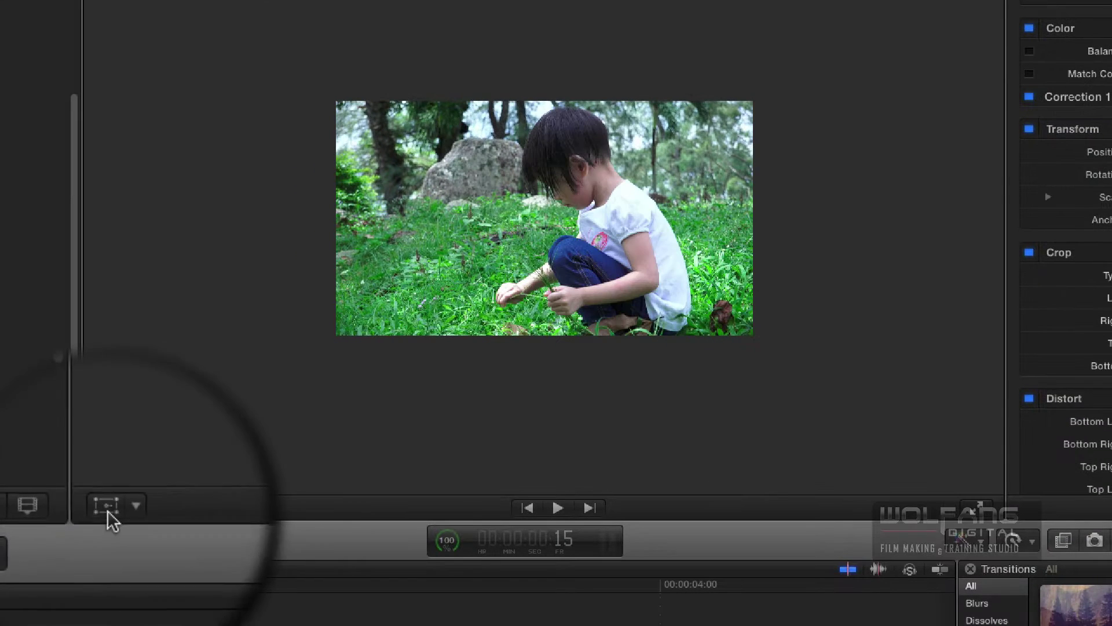
Turn on transform controls, toggle viewer zoom 25%/12.5%, then click Done
{"action": "left_click", "coordinate": [107, 509]}
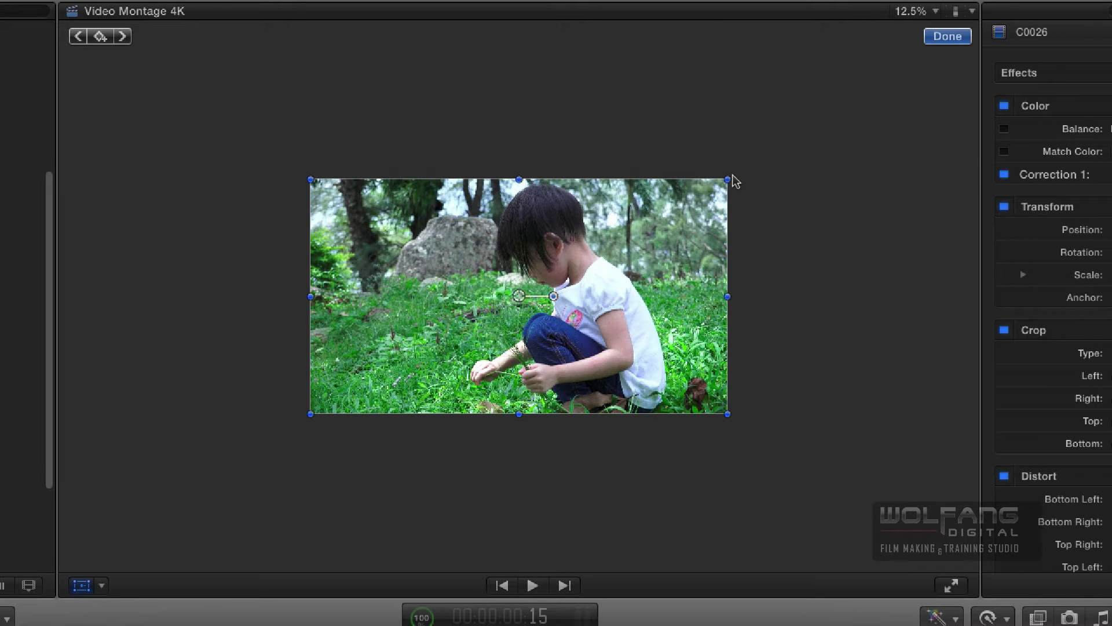
{"action": "key", "text": "super+equal"}
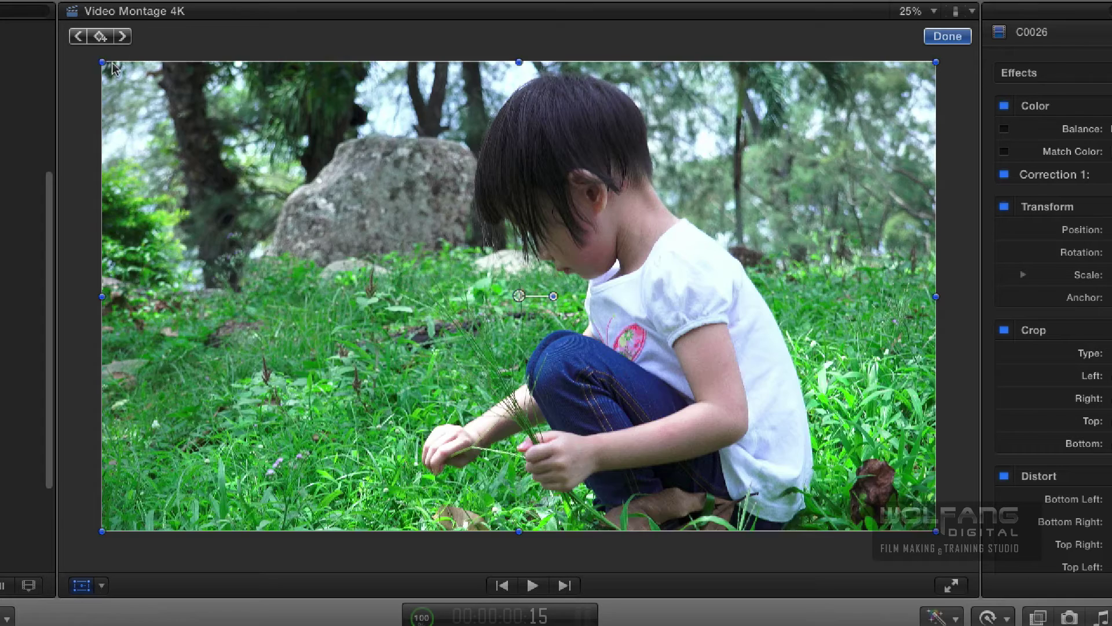
{"action": "key", "text": "super+minus"}
{"action": "left_click_drag", "start_coordinate": [469, 235], "coordinate": [427, 232]}
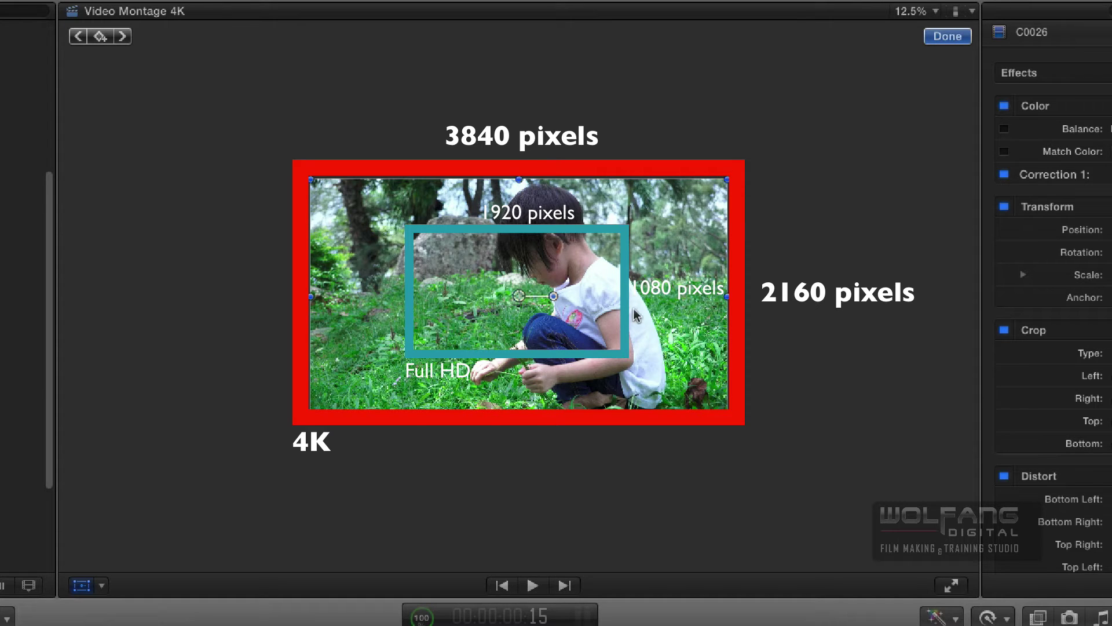
{"action": "left_click", "coordinate": [936, 37]}
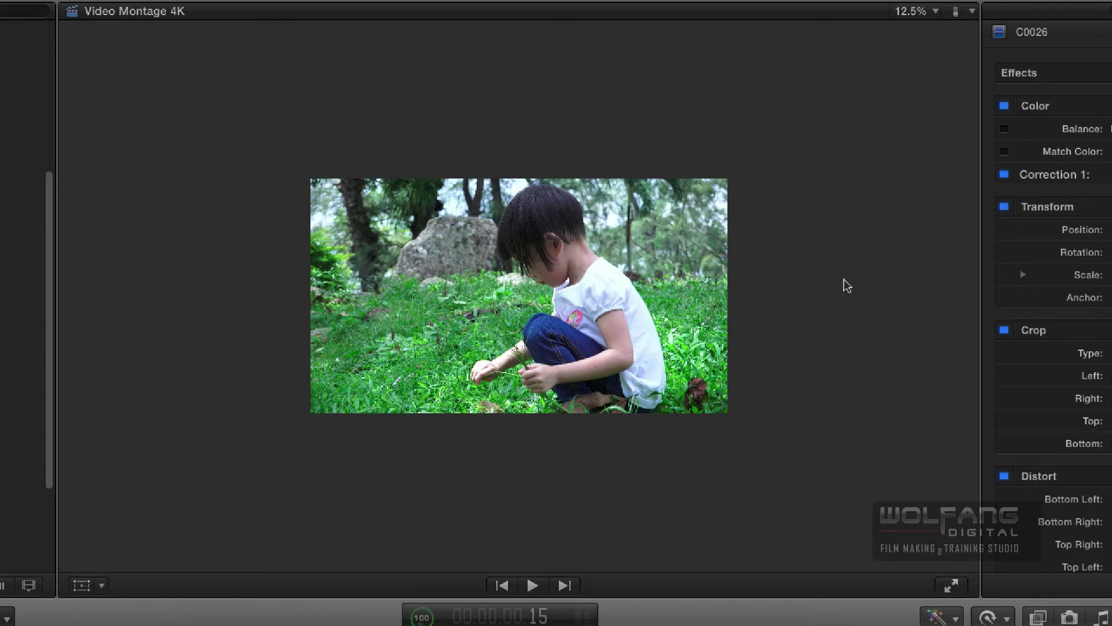
Fit the viewer and try C0026 Scale values of 120%, 130% and 150%
{"action": "left_click", "coordinate": [935, 12]}
{"action": "left_click", "coordinate": [935, 28]}
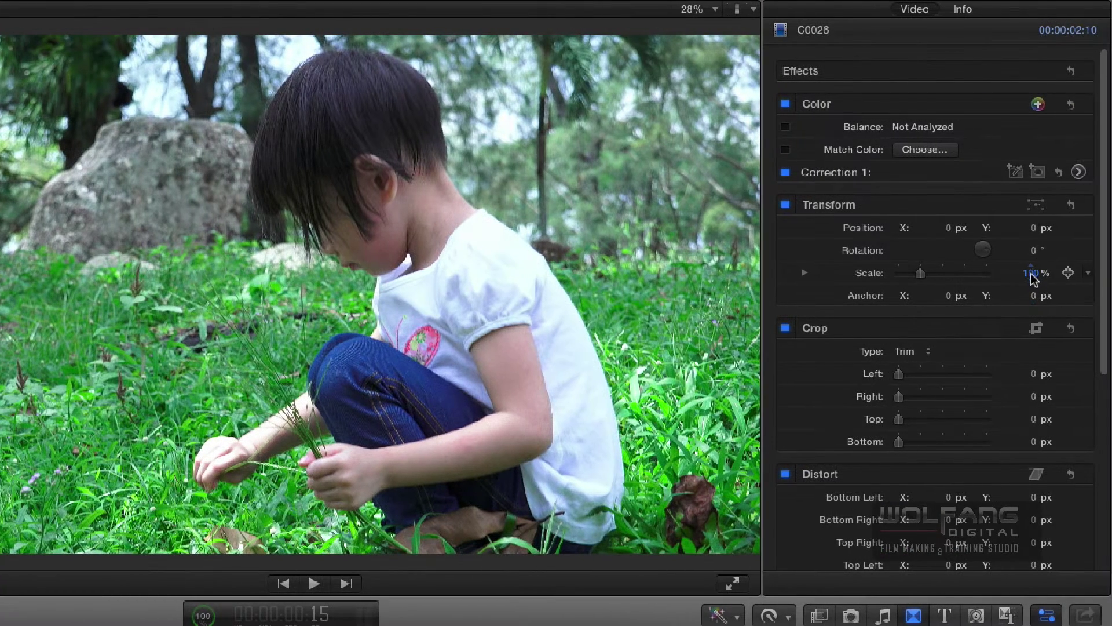
{"action": "left_click", "coordinate": [1031, 274]}
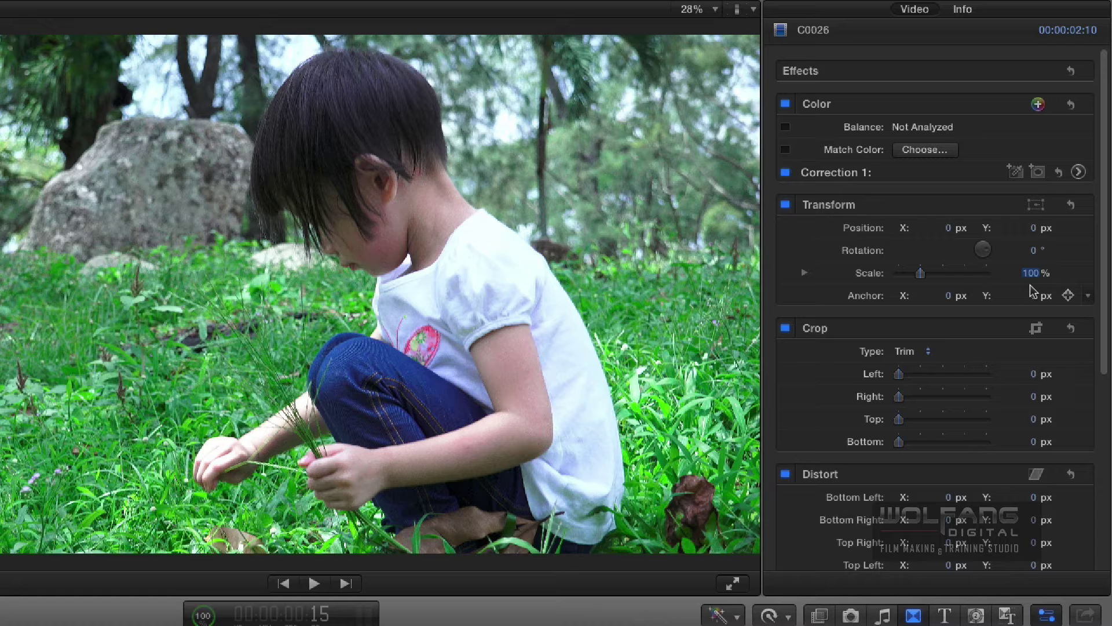
{"action": "type", "text": "12"}
{"action": "key", "text": "Return"}
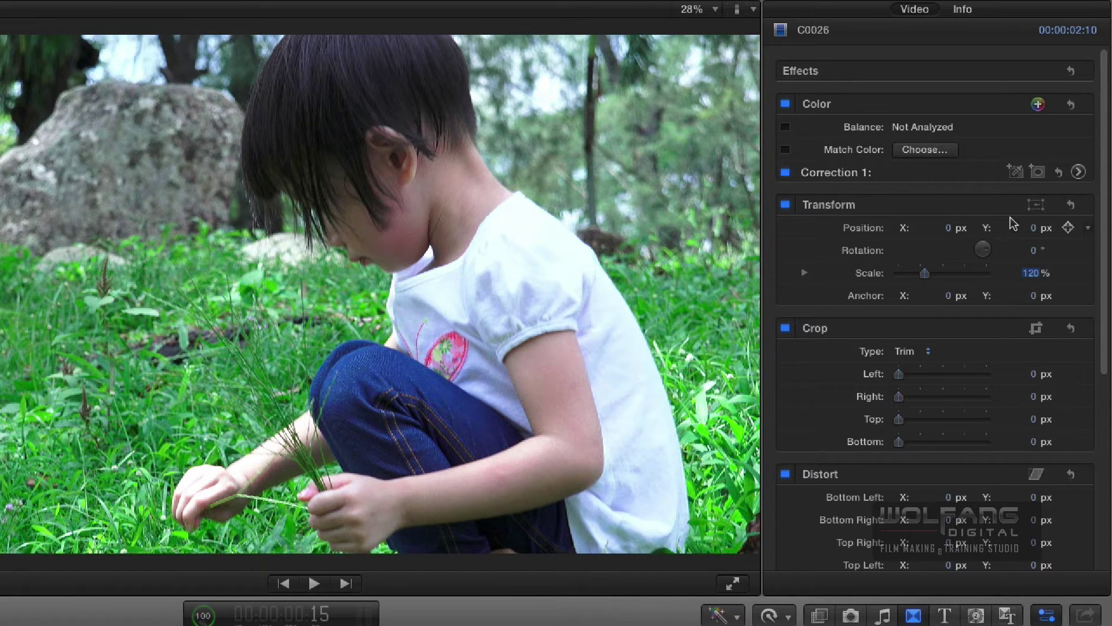
{"action": "left_click", "coordinate": [1033, 273]}
{"action": "type", "text": "1"}
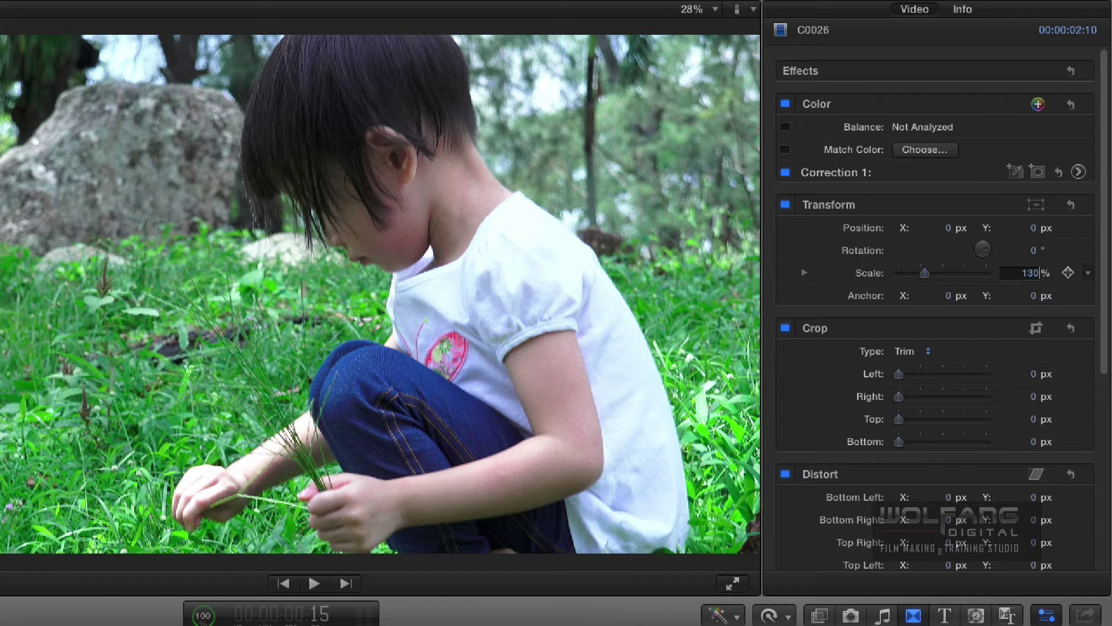
{"action": "type", "text": "30"}
{"action": "key", "text": "Return"}
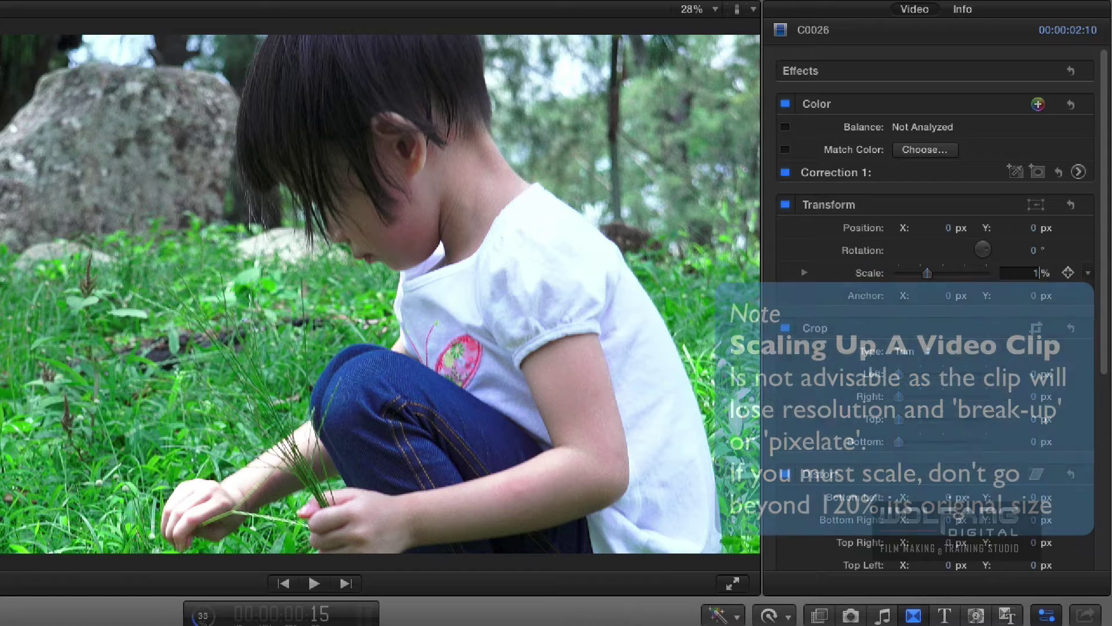
{"action": "type", "text": "150"}
{"action": "key", "text": "Return"}
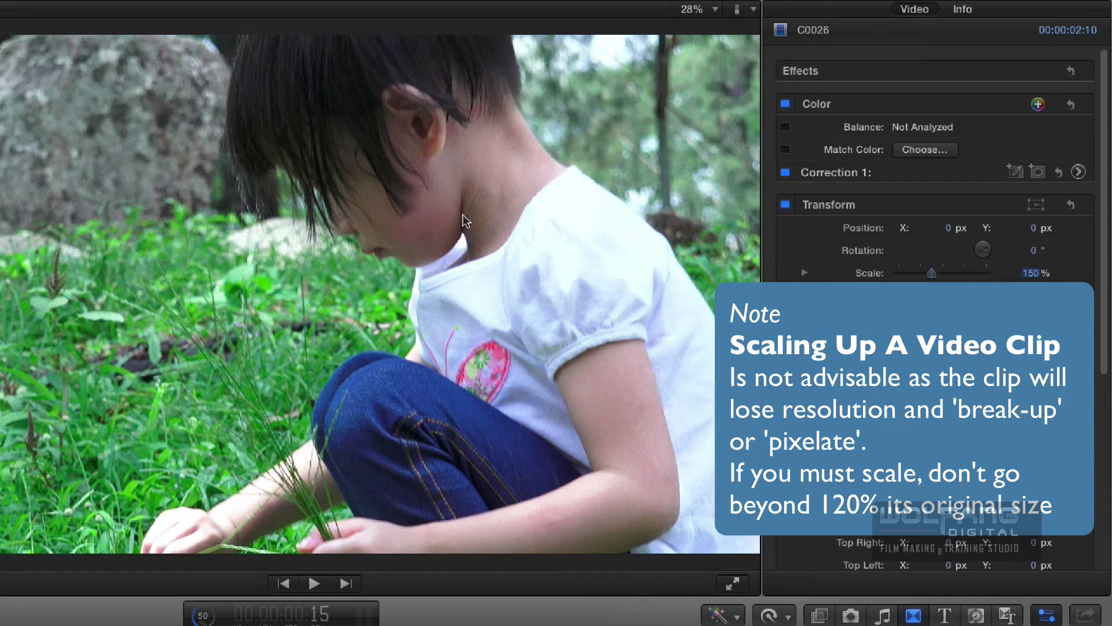
{"action": "left_click", "coordinate": [485, 275]}
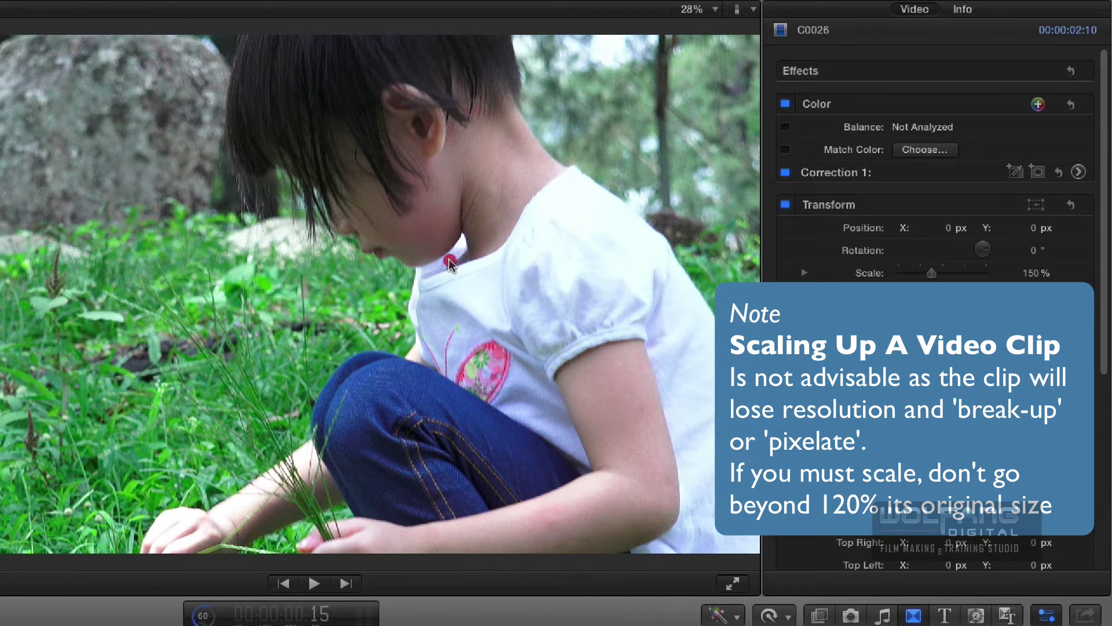
Turn on transform controls with Shift+T and drag the enlarged image down-left
{"action": "left_click", "coordinate": [514, 283]}
{"action": "key", "text": "shift+t"}
{"action": "left_click_drag", "start_coordinate": [379, 280], "coordinate": [422, 191]}
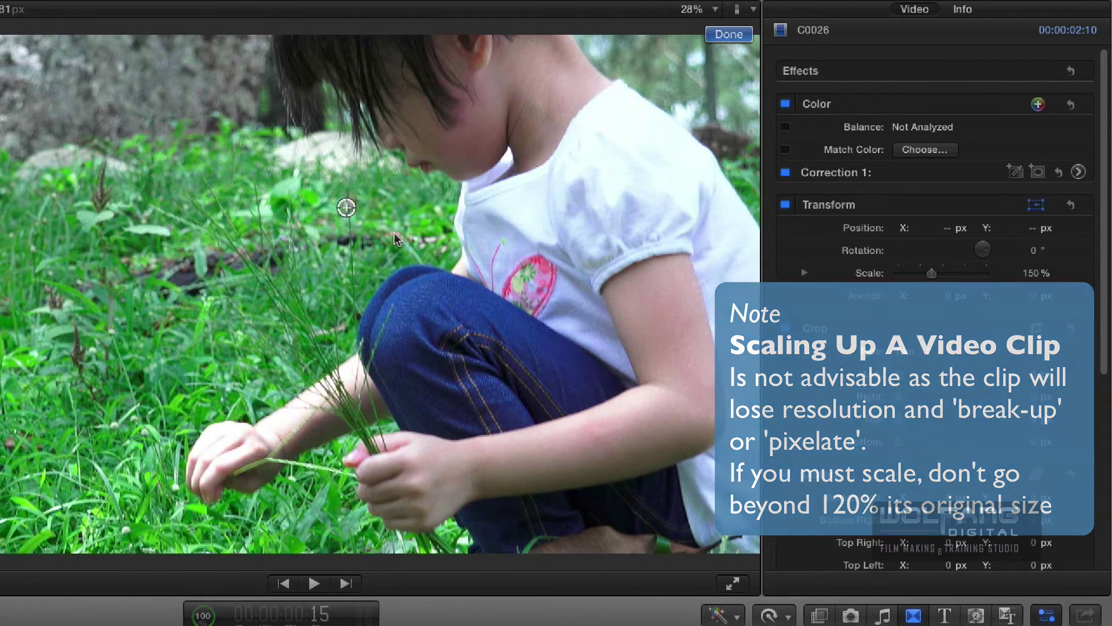
{"action": "left_click_drag", "start_coordinate": [395, 238], "coordinate": [392, 236]}
Reset C0026 to 100% scale and 0 px position, then leave transform mode
{"action": "left_click", "coordinate": [1030, 273]}
{"action": "type", "text": "1"}
{"action": "key", "text": "Return"}
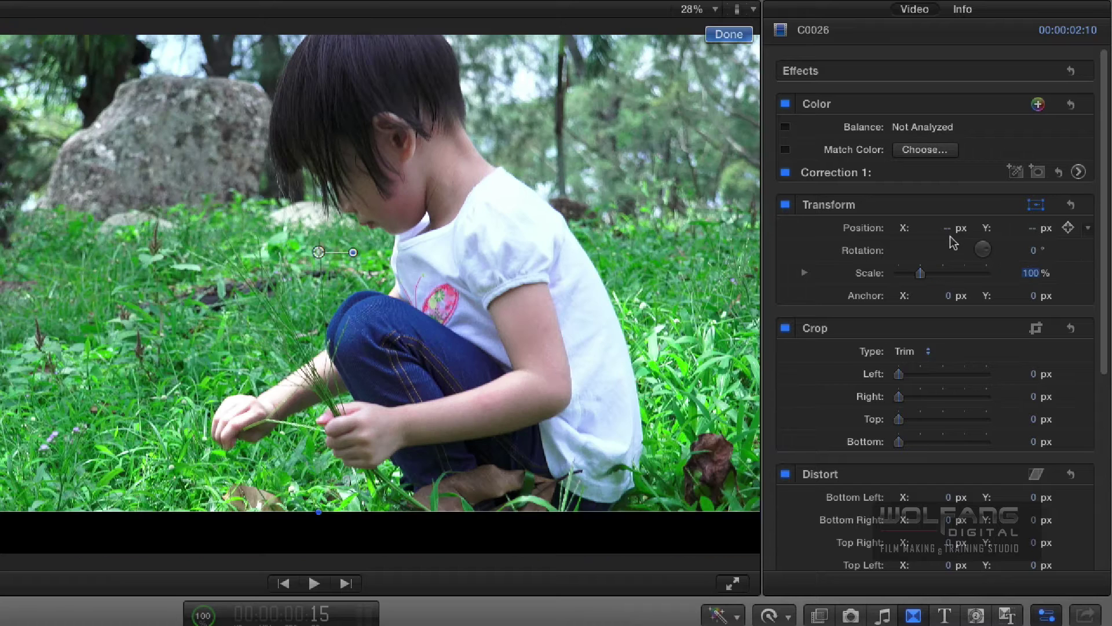
{"action": "left_click", "coordinate": [948, 230]}
{"action": "left_click", "coordinate": [1031, 228]}
{"action": "type", "text": "0"}
{"action": "key", "text": "Return"}
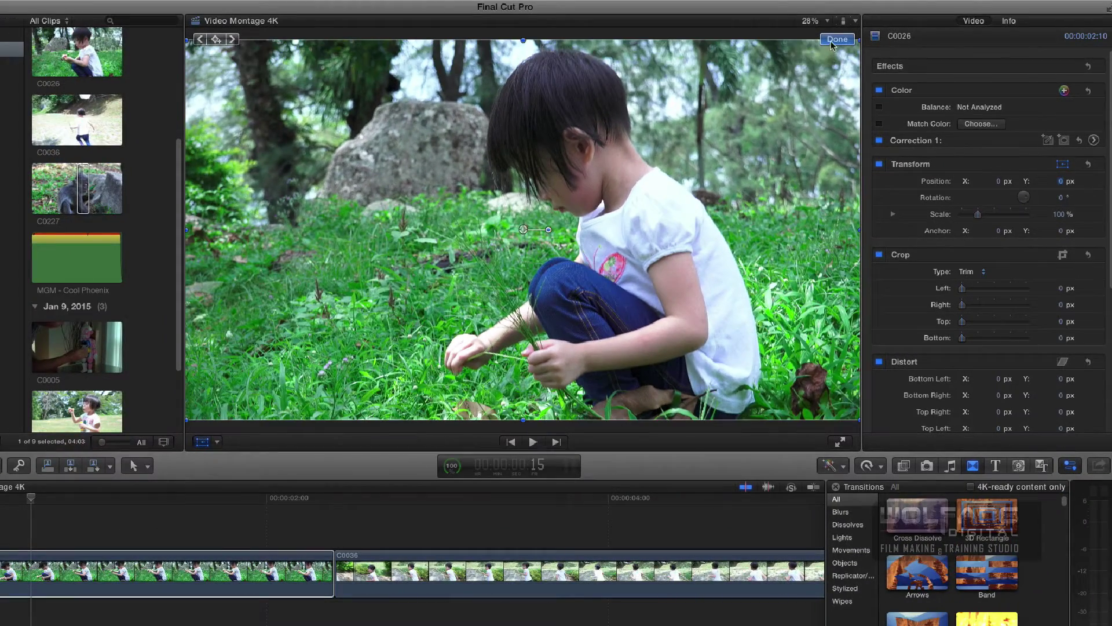
{"action": "left_click", "coordinate": [837, 40]}
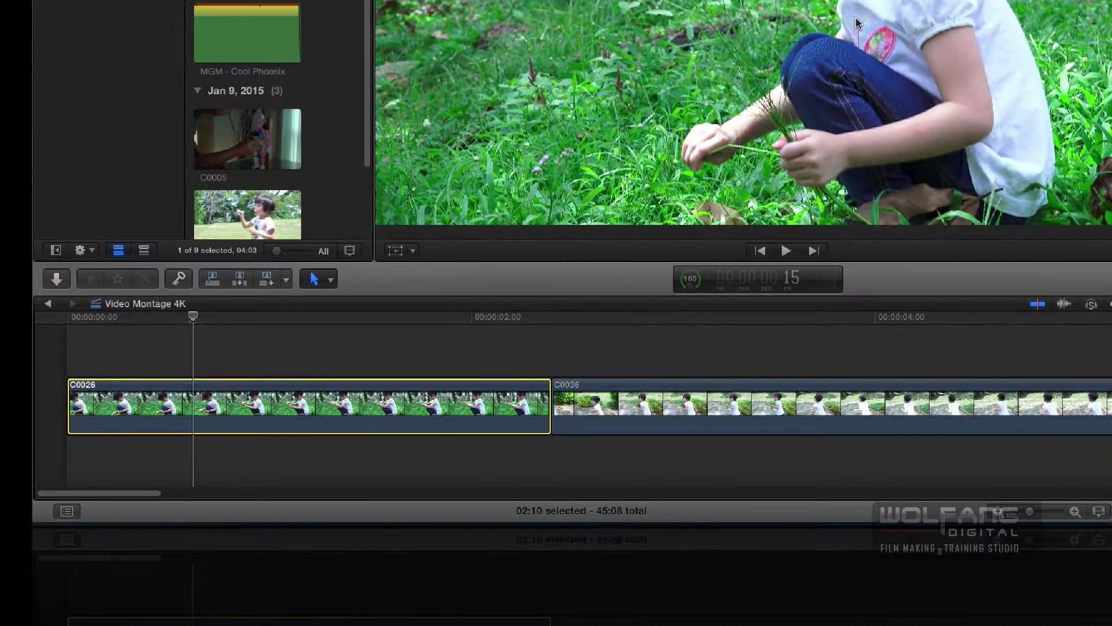
Connect the MGM - Cool Phoenix music beneath the clips from the project start
{"action": "left_click", "coordinate": [50, 343]}
{"action": "scroll", "coordinate": [326, 125], "scroll_direction": "down", "scroll_amount": 5}
{"action": "scroll", "coordinate": [330, 127], "scroll_direction": "down", "scroll_amount": 3}
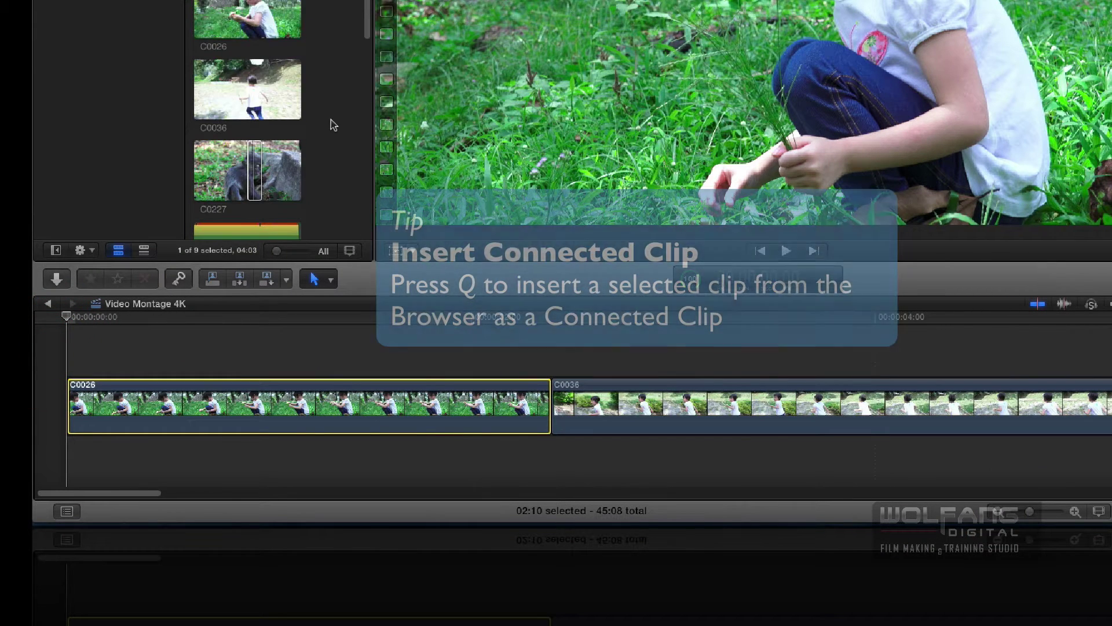
{"action": "scroll", "coordinate": [346, 8], "scroll_direction": "down", "scroll_amount": 2}
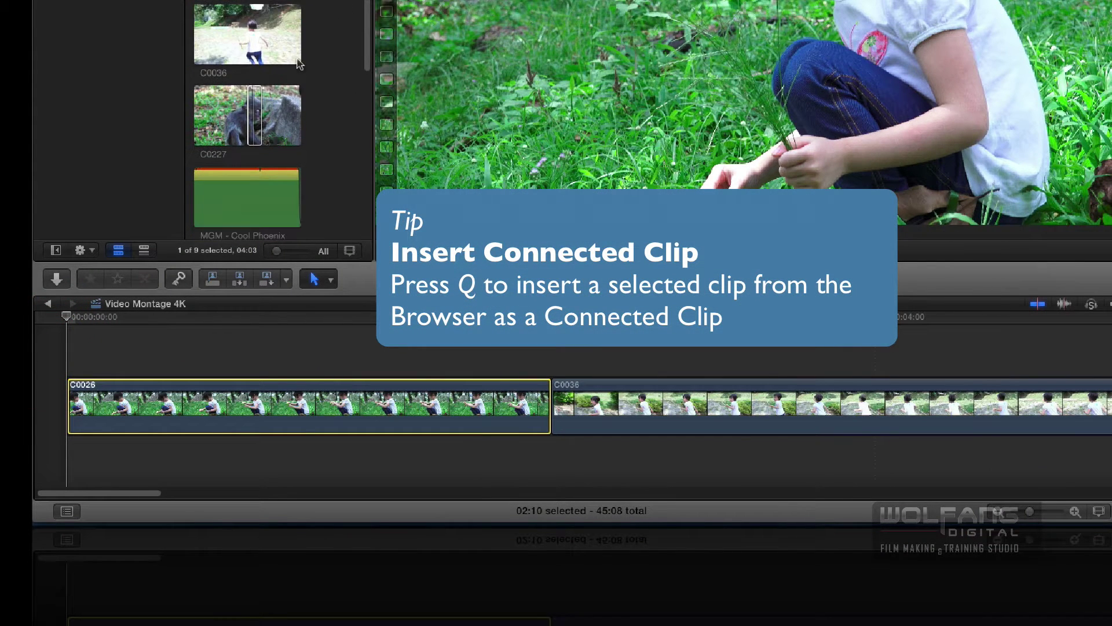
{"action": "left_click", "coordinate": [251, 205]}
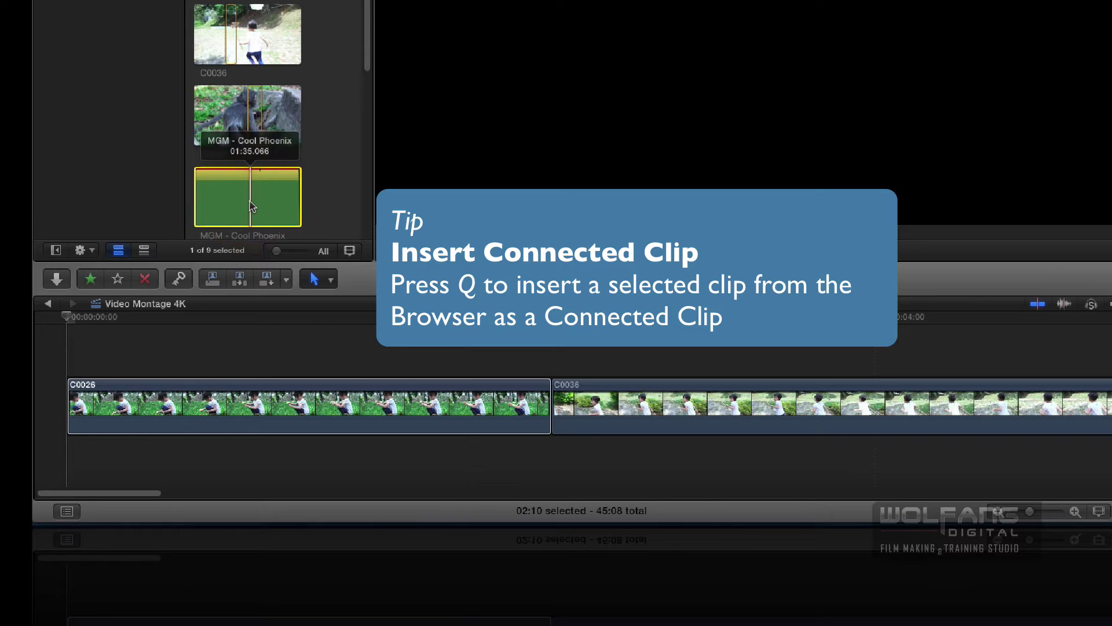
{"action": "key", "text": "q"}
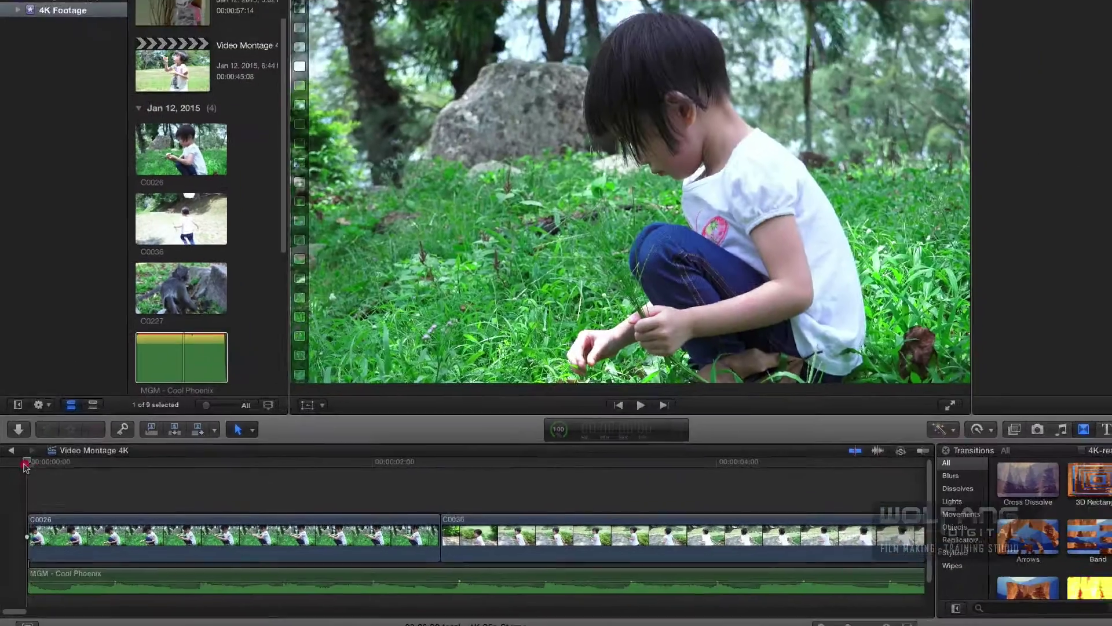
Play the montage, zoom out to show every clip, and select the music clip
{"action": "left_click", "coordinate": [48, 386]}
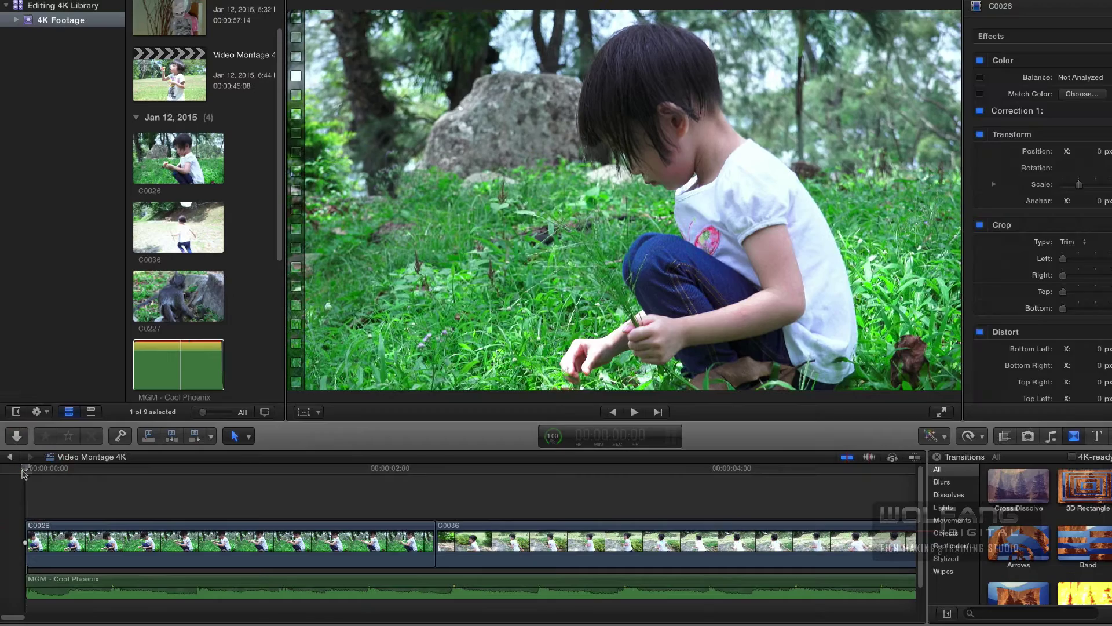
{"action": "key", "text": "space"}
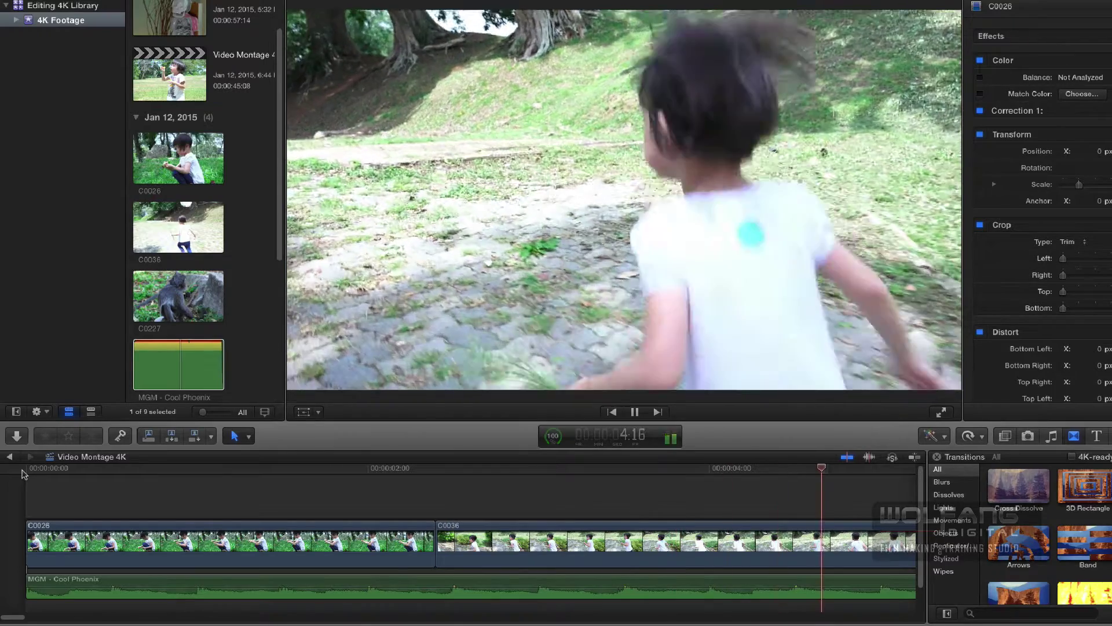
{"action": "key", "text": "space"}
{"action": "key", "text": "super+minus"}
{"action": "key", "text": "super+minus"}
{"action": "key", "text": "super+minus"}
{"action": "key", "text": "super+minus"}
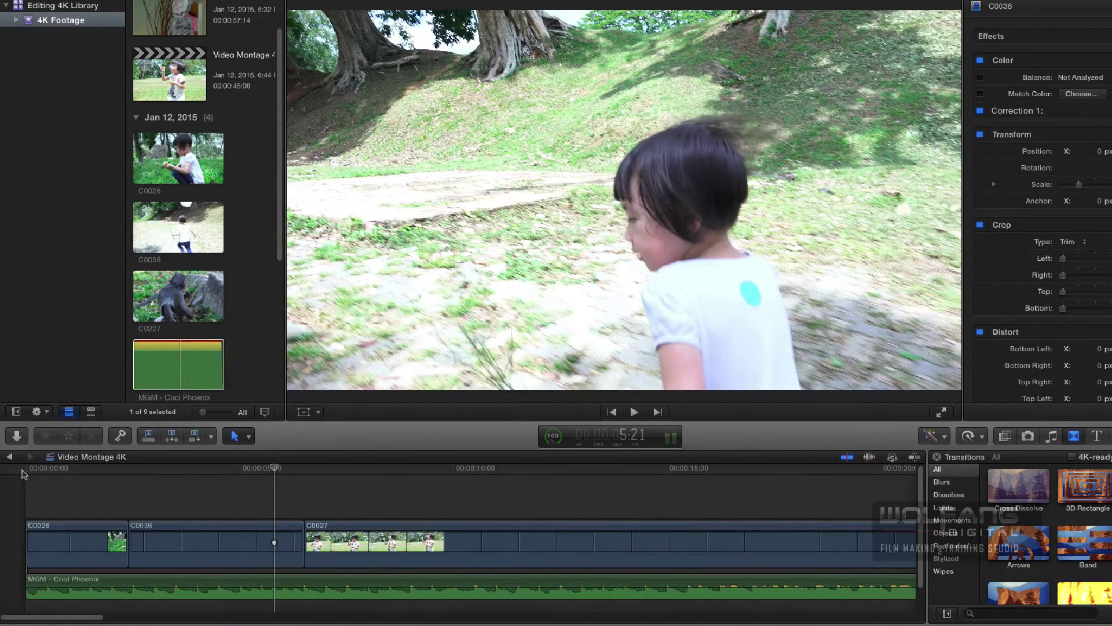
{"action": "key", "text": "super+minus"}
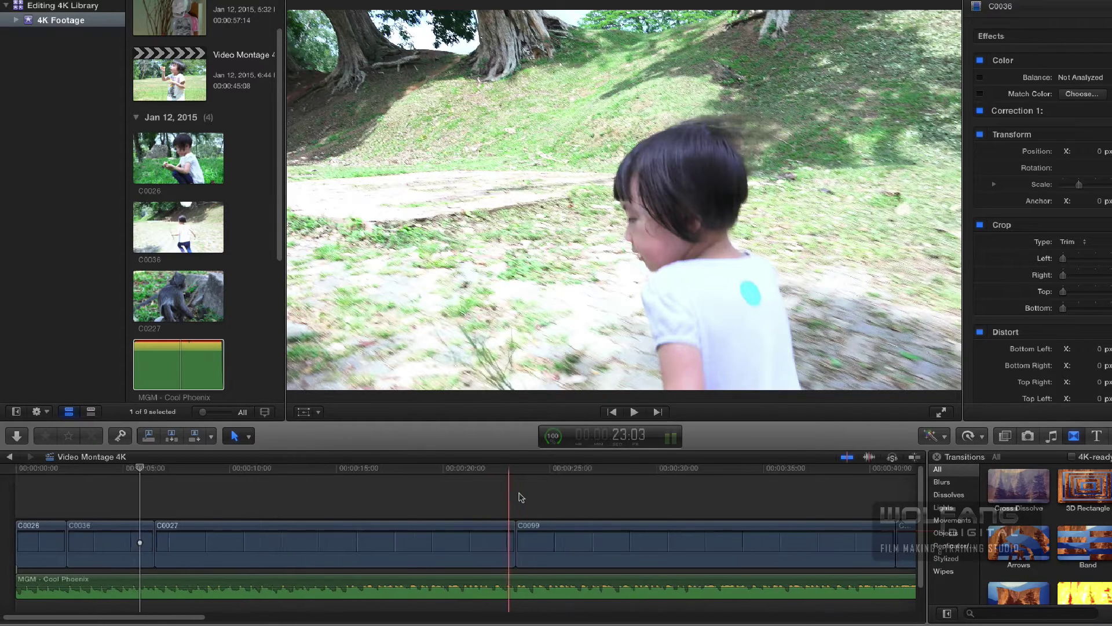
{"action": "scroll", "coordinate": [519, 495], "scroll_direction": "right", "scroll_amount": 10}
{"action": "left_click", "coordinate": [542, 585]}
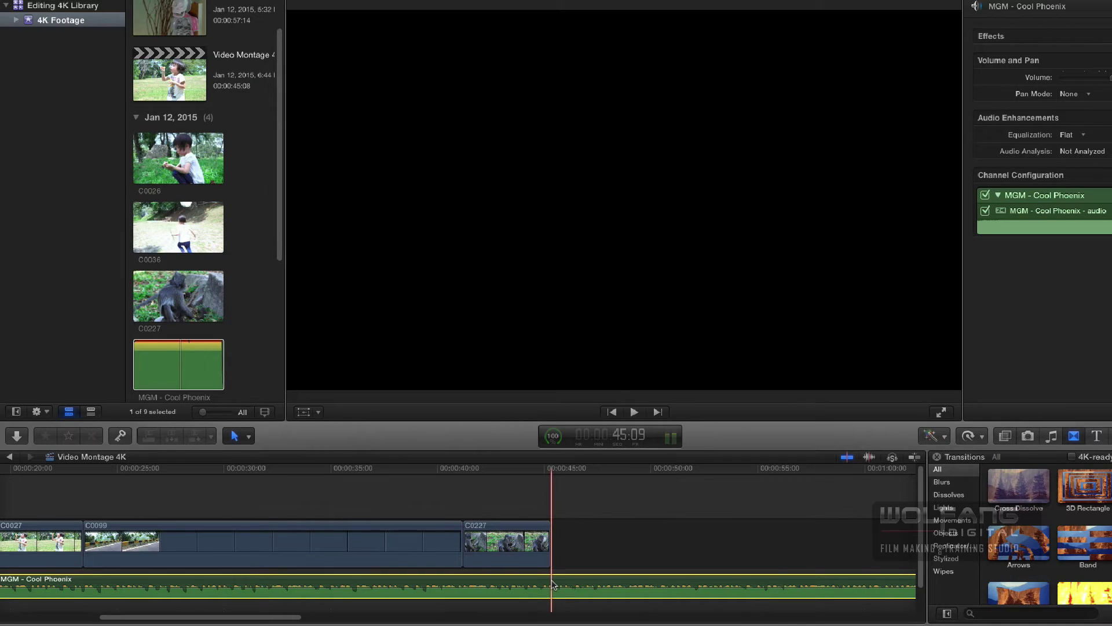
Trim the music to end with the last clip and add fade-in and fade-out
{"action": "key", "text": "alt+bracketright"}
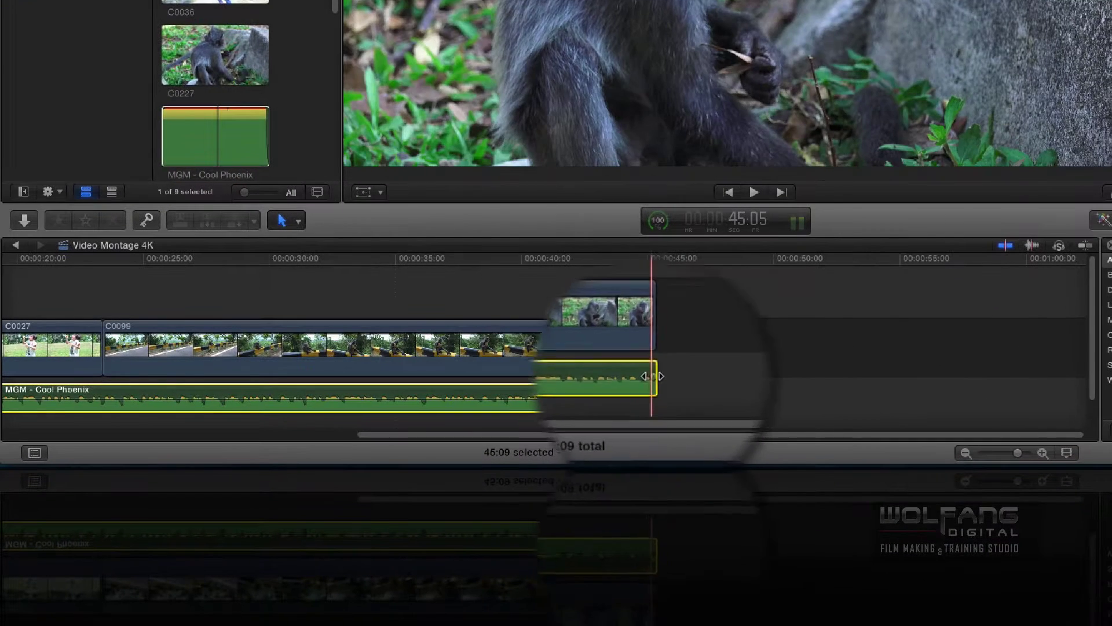
{"action": "left_click_drag", "start_coordinate": [548, 582], "coordinate": [506, 582]}
{"action": "left_click_drag", "start_coordinate": [596, 360], "coordinate": [504, 379]}
{"action": "key", "text": "Home"}
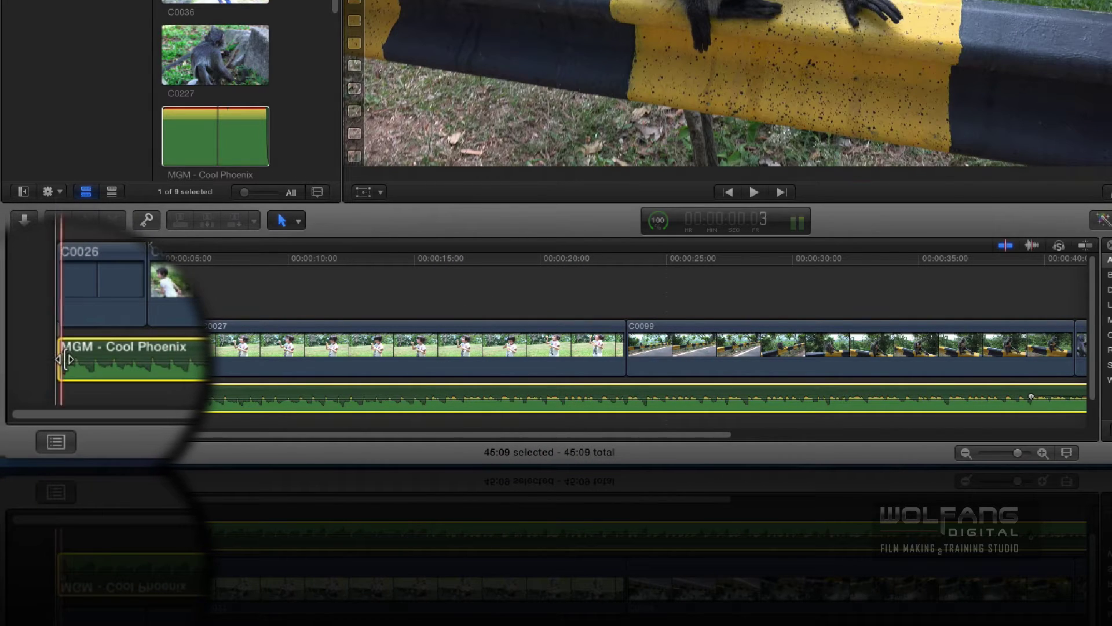
{"action": "left_click_drag", "start_coordinate": [70, 358], "coordinate": [142, 345]}
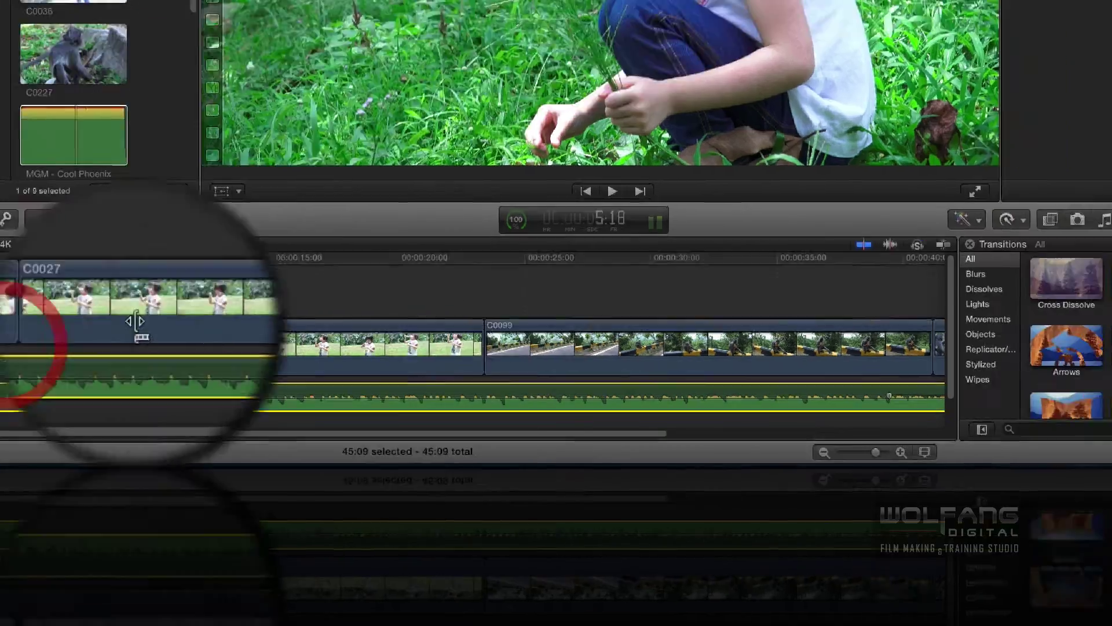
Add Cross Dissolve transitions before C0026 and after C0227
{"action": "left_click", "coordinate": [1109, 191]}
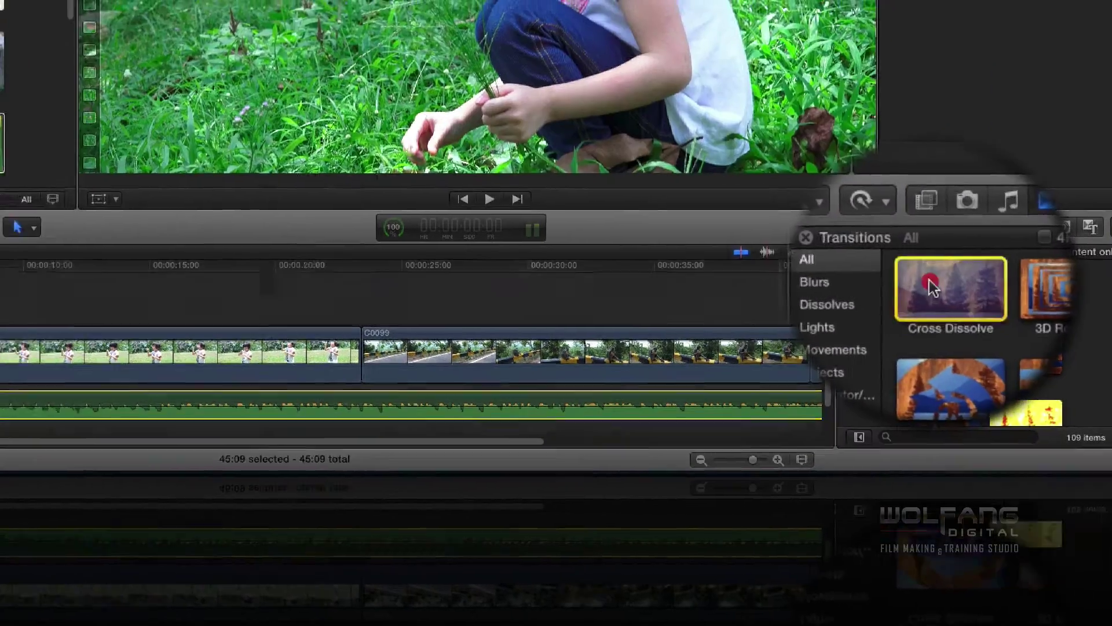
{"action": "left_click_drag", "start_coordinate": [931, 287], "coordinate": [0, 326]}
{"action": "left_click_drag", "start_coordinate": [65, 360], "coordinate": [65, 359]}
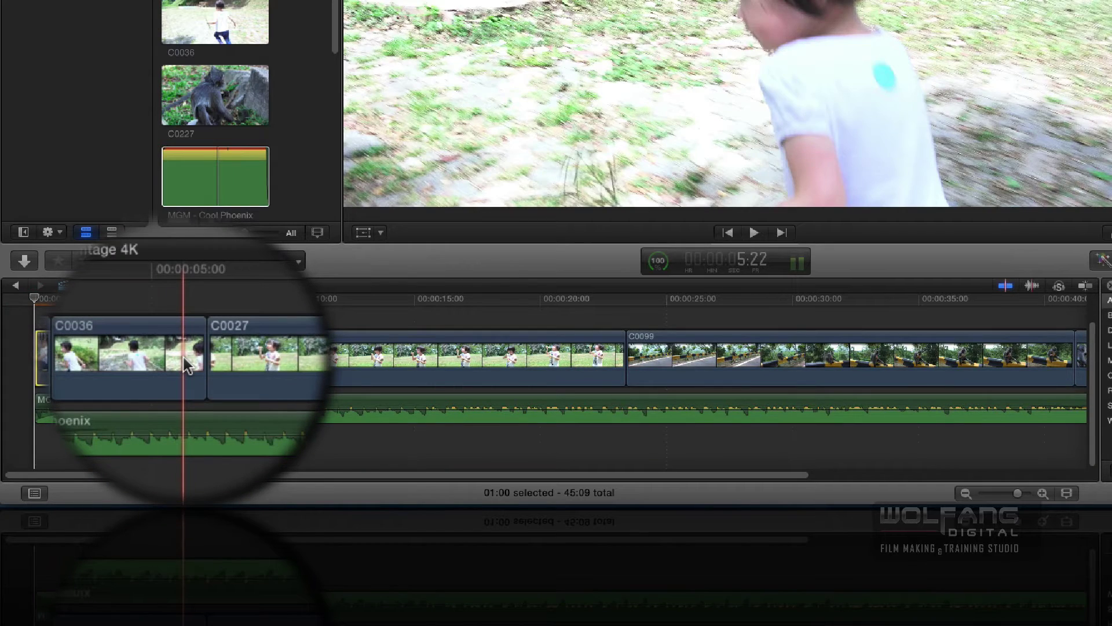
{"action": "key", "text": "End"}
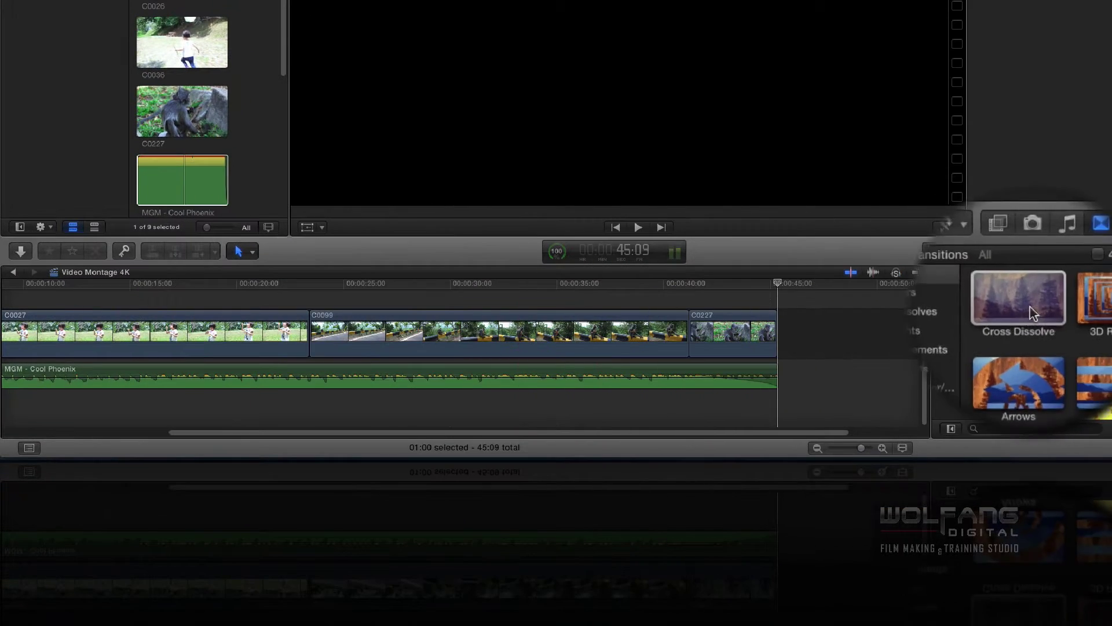
{"action": "left_click_drag", "start_coordinate": [1030, 306], "coordinate": [779, 331]}
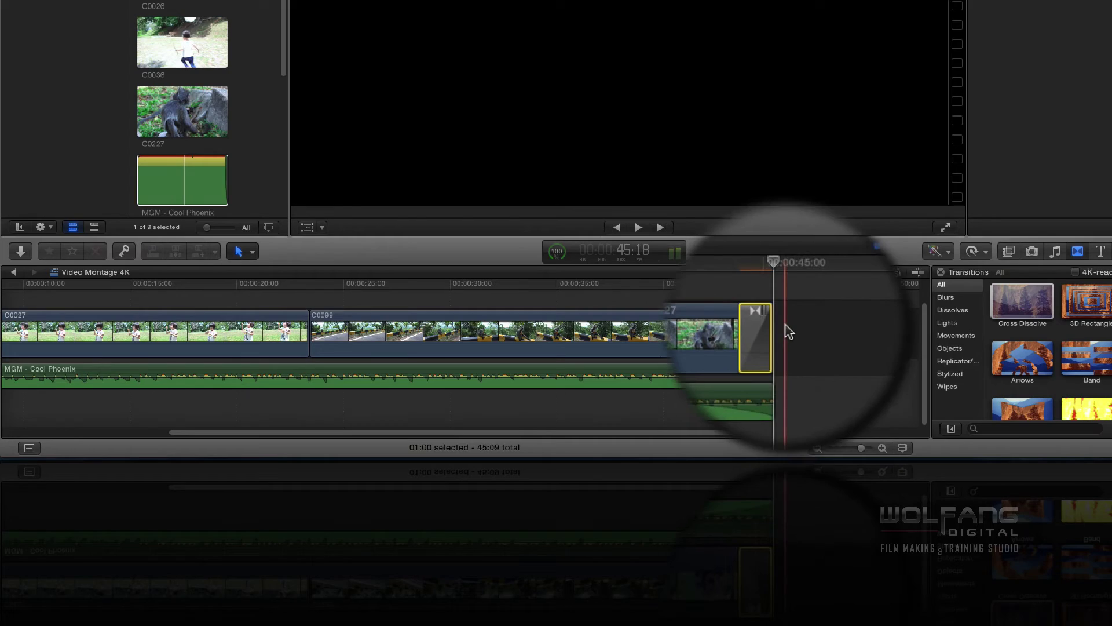
{"action": "key", "text": "Home"}
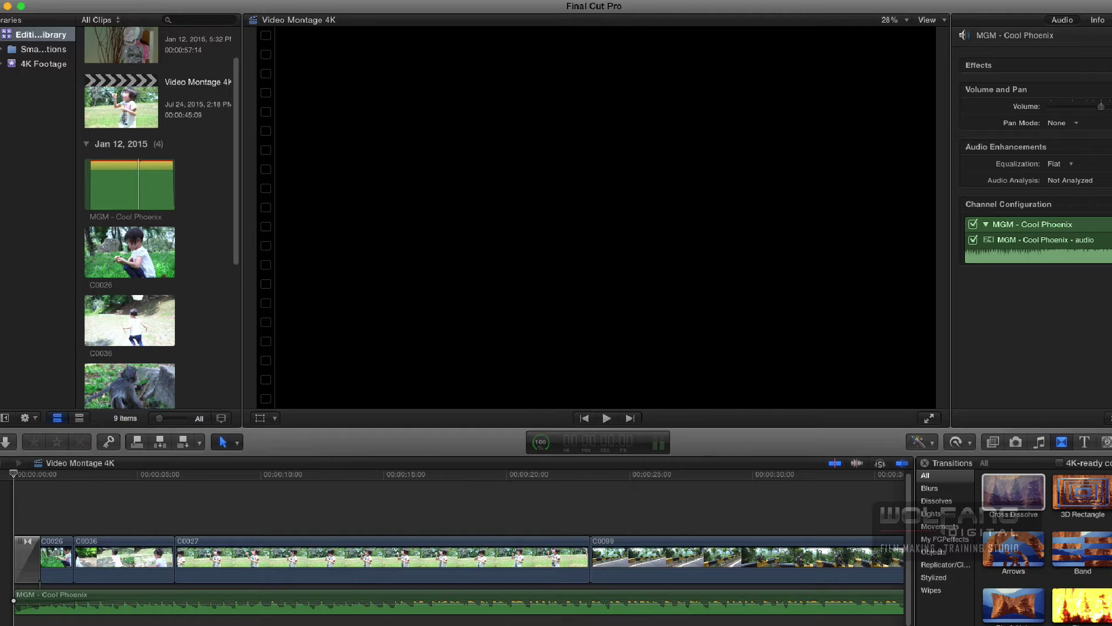
Play the montage briefly, view clip C0036's video properties, and move the playhead into C0027
{"action": "key", "text": "space"}
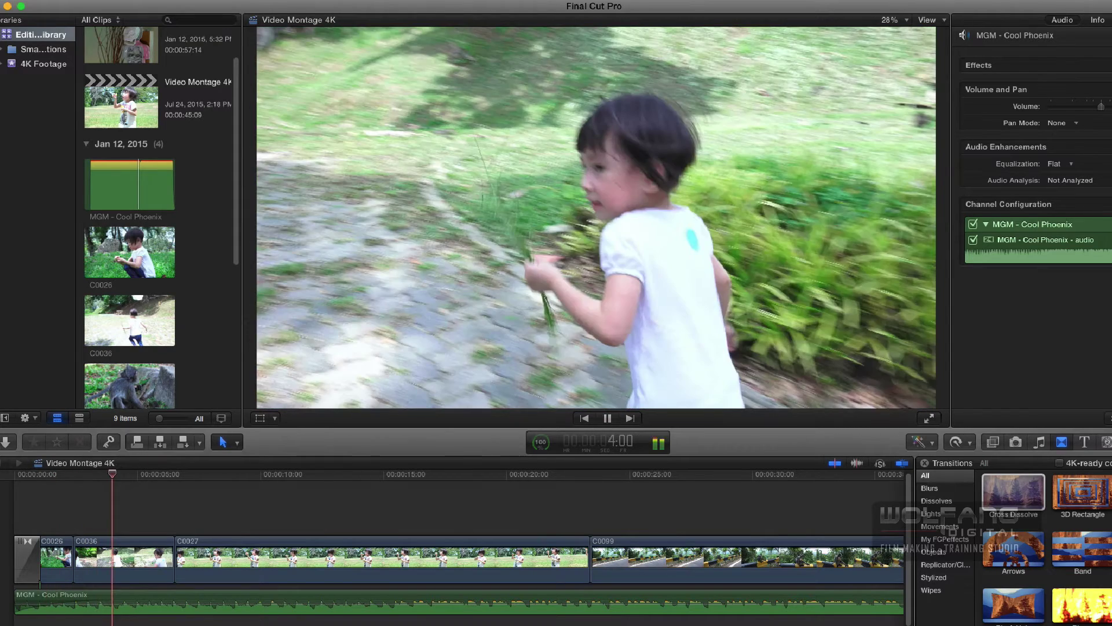
{"action": "key", "text": "space"}
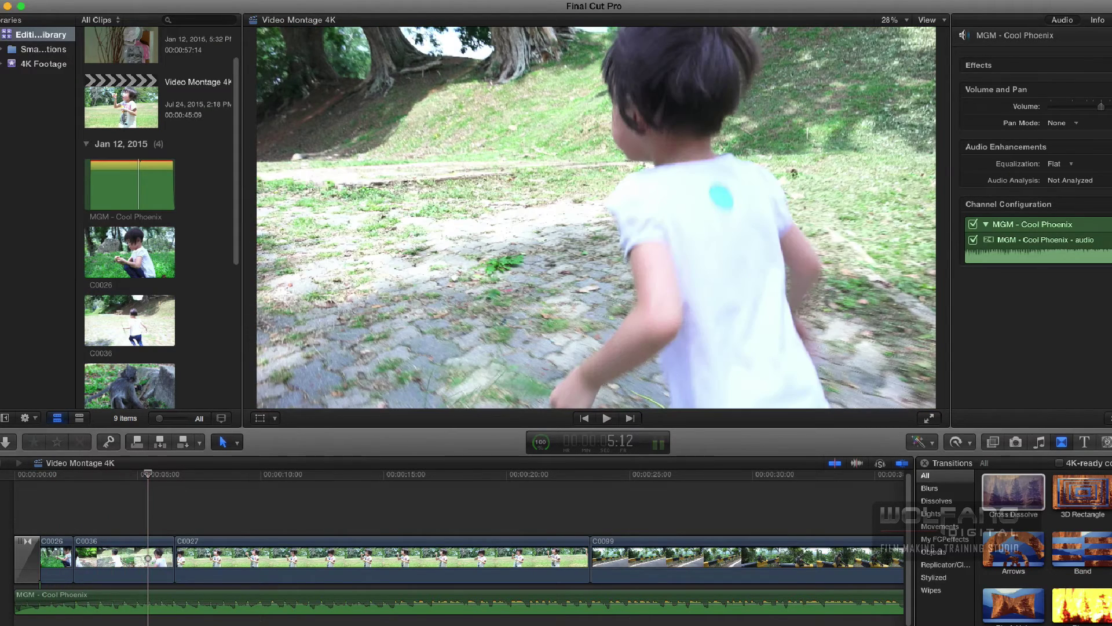
{"action": "key", "text": "c"}
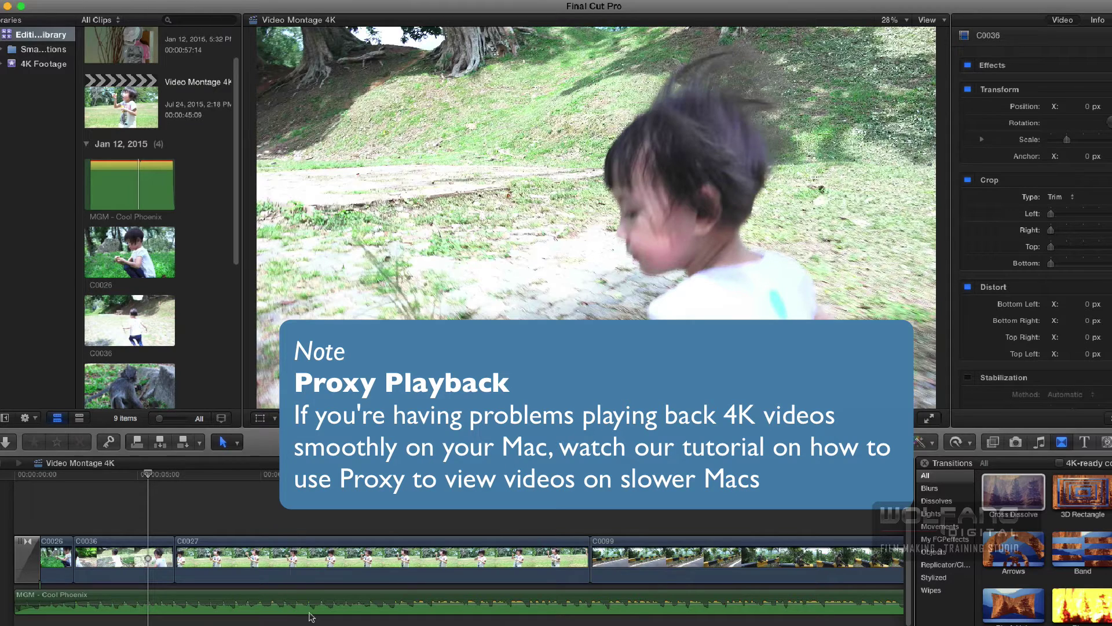
{"action": "left_click", "coordinate": [406, 556]}
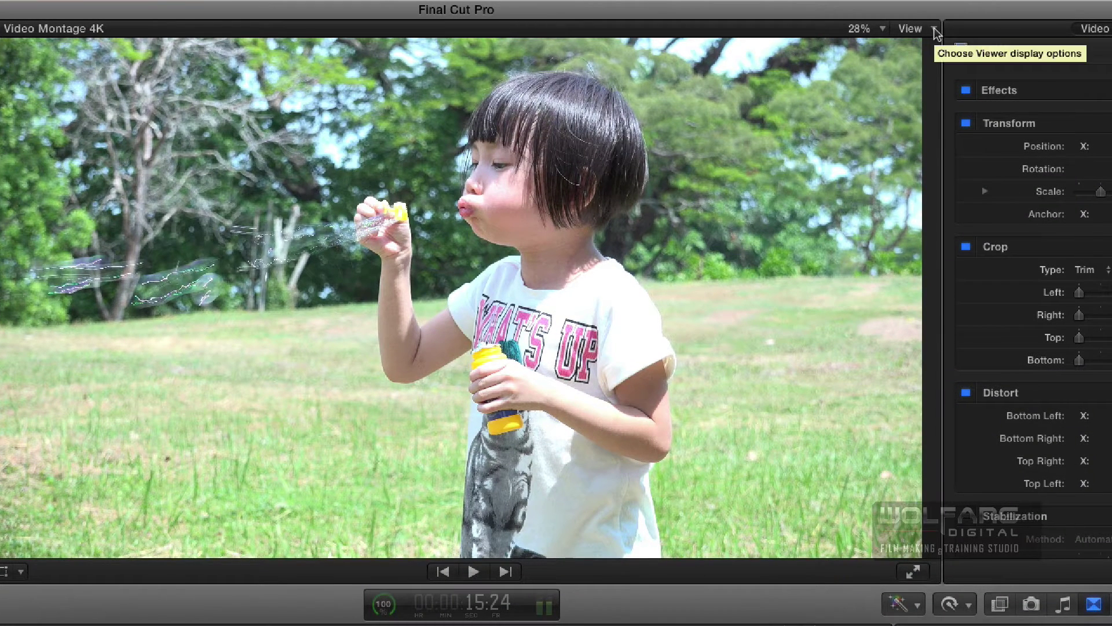
Set the viewer to play proxy media and return to the montage start
{"action": "left_click", "coordinate": [933, 30]}
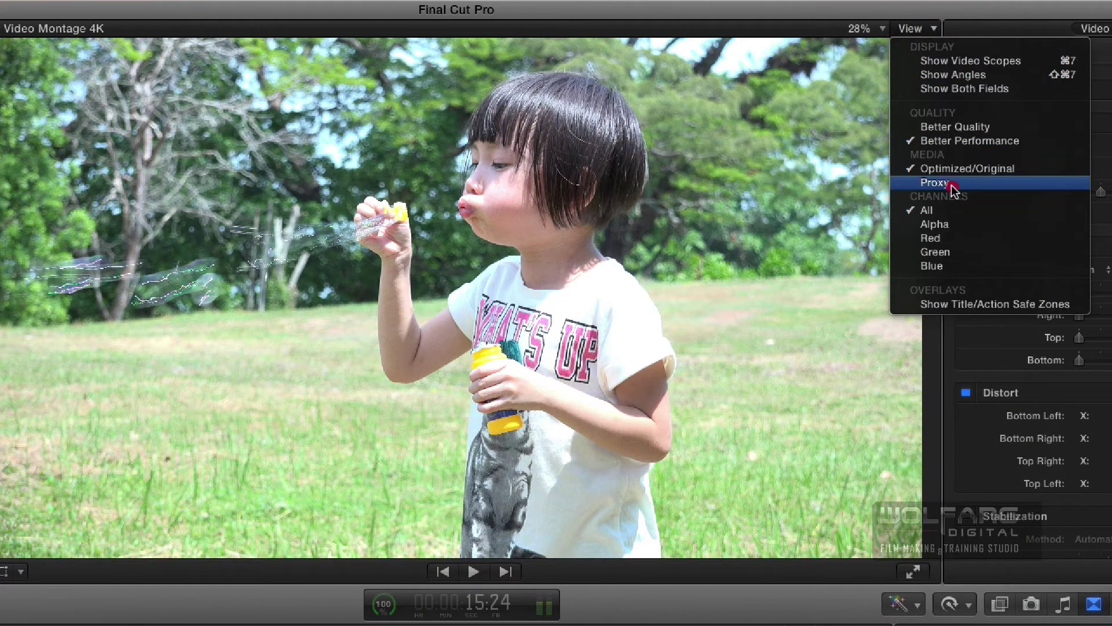
{"action": "left_click", "coordinate": [951, 183]}
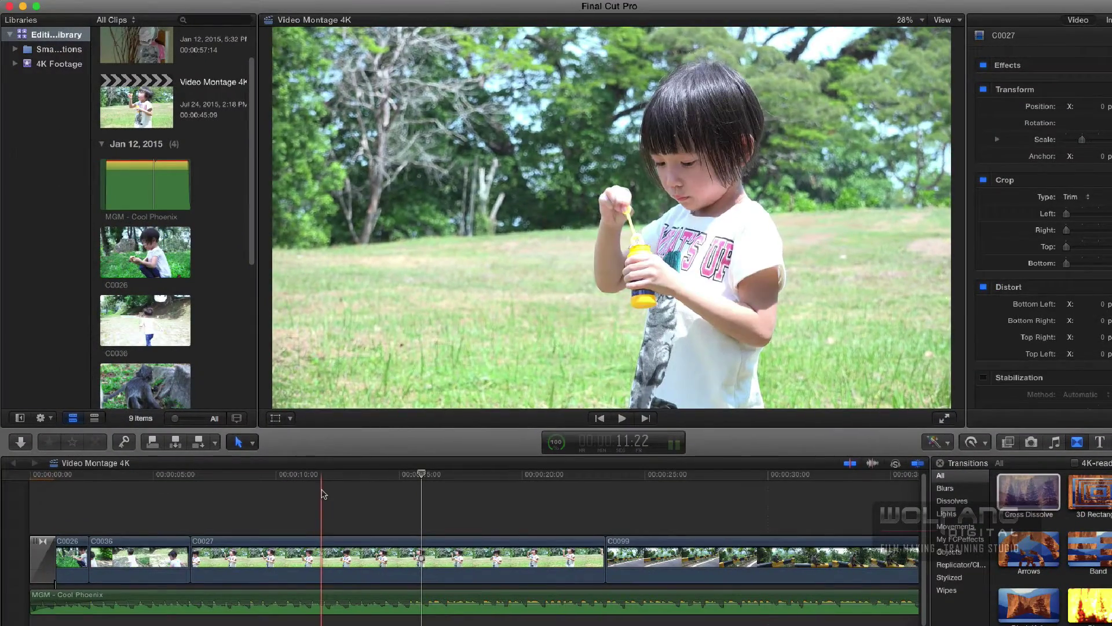
{"action": "key", "text": "Home"}
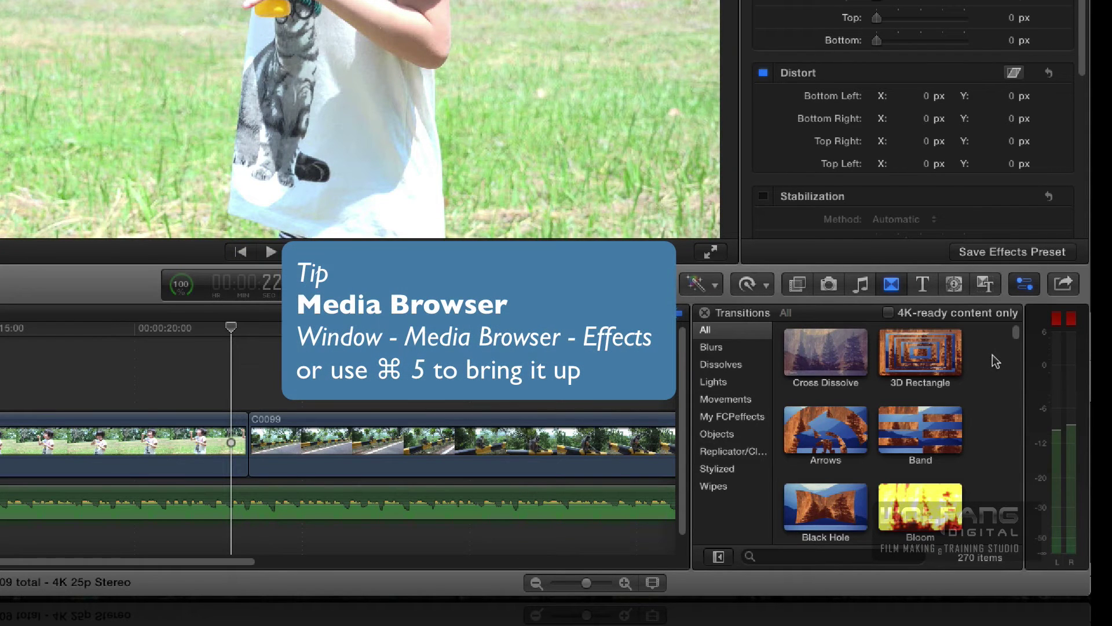
Place the Drifting title above C0027 at the montage start and lengthen it to about 15 seconds
{"action": "left_click", "coordinate": [925, 285]}
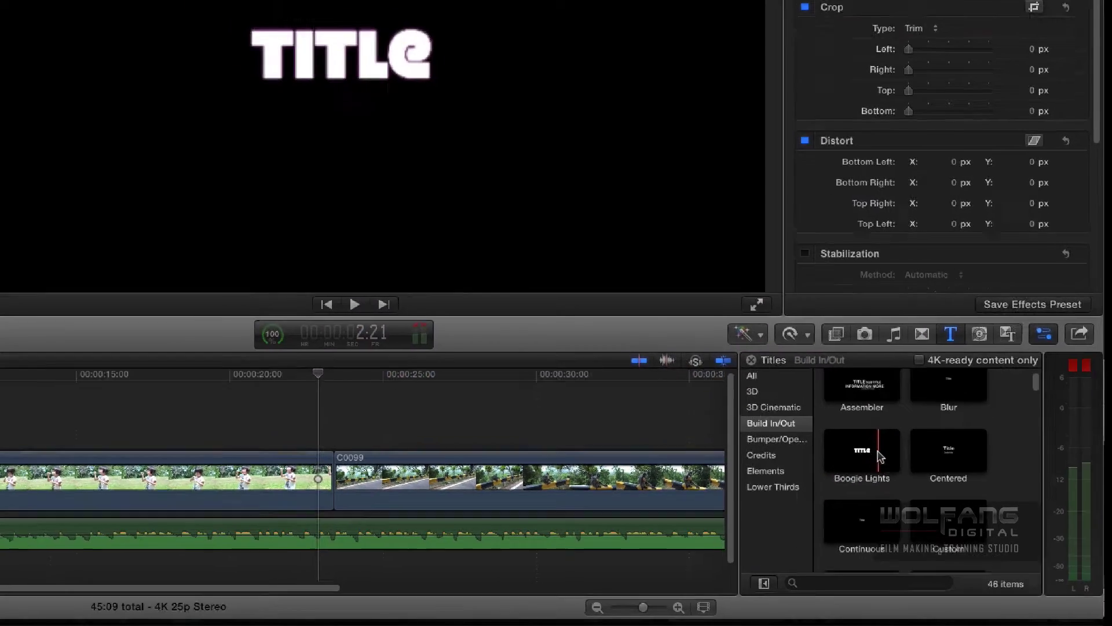
{"action": "scroll", "coordinate": [845, 415], "scroll_direction": "down", "scroll_amount": 2}
{"action": "scroll", "coordinate": [903, 481], "scroll_direction": "down", "scroll_amount": 2}
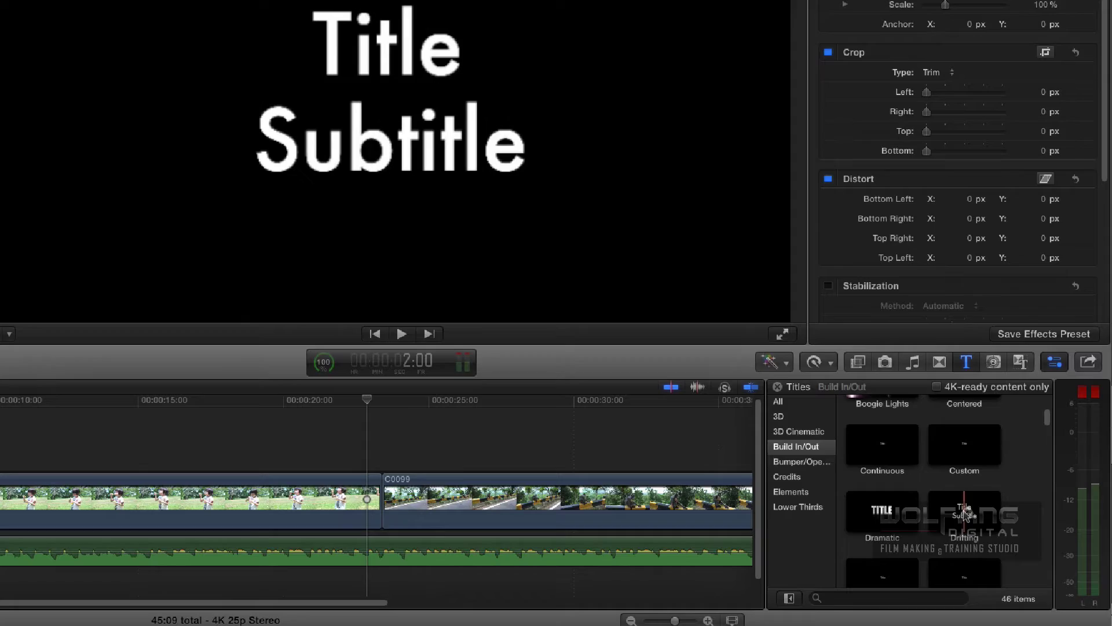
{"action": "left_click_drag", "start_coordinate": [964, 515], "coordinate": [0, 435]}
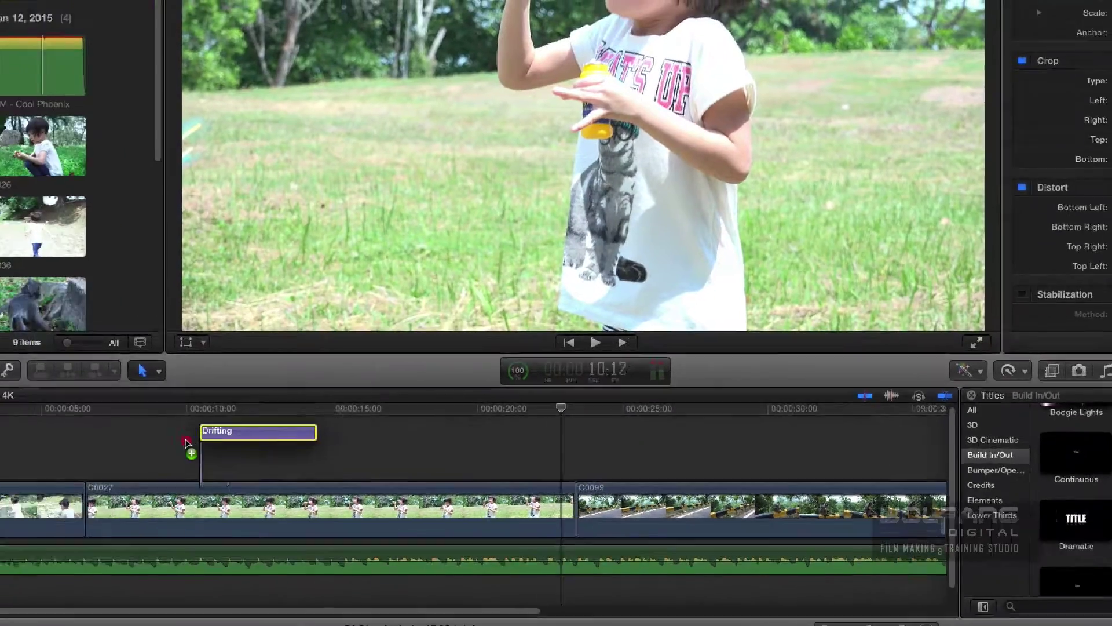
{"action": "left_click_drag", "start_coordinate": [186, 443], "coordinate": [145, 443]}
{"action": "left_click_drag", "start_coordinate": [284, 450], "coordinate": [285, 448]}
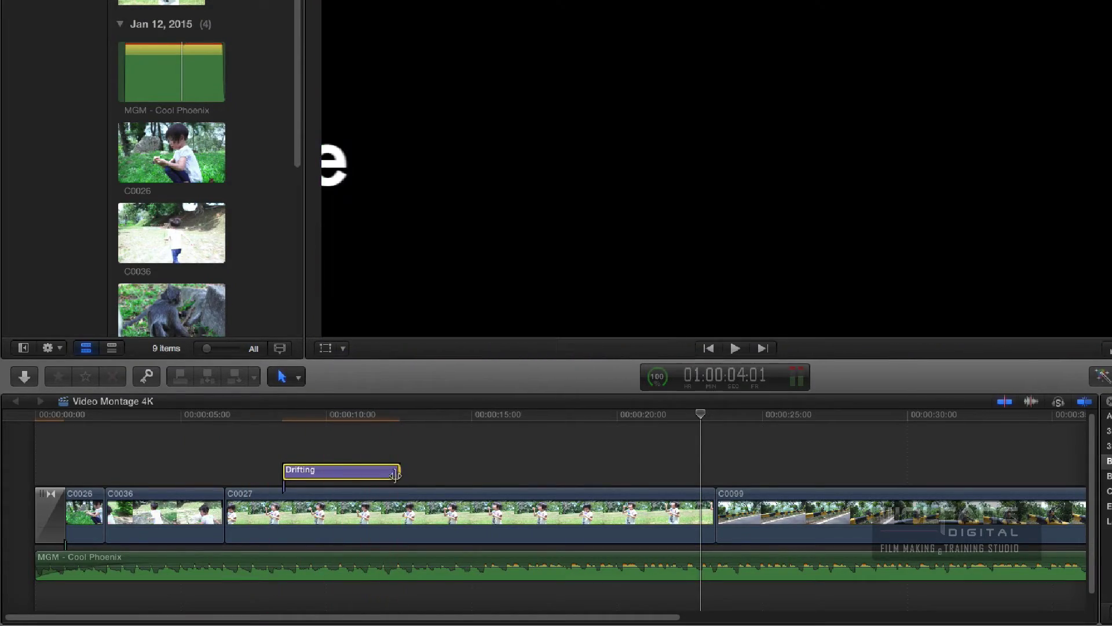
{"action": "left_click_drag", "start_coordinate": [395, 475], "coordinate": [541, 472]}
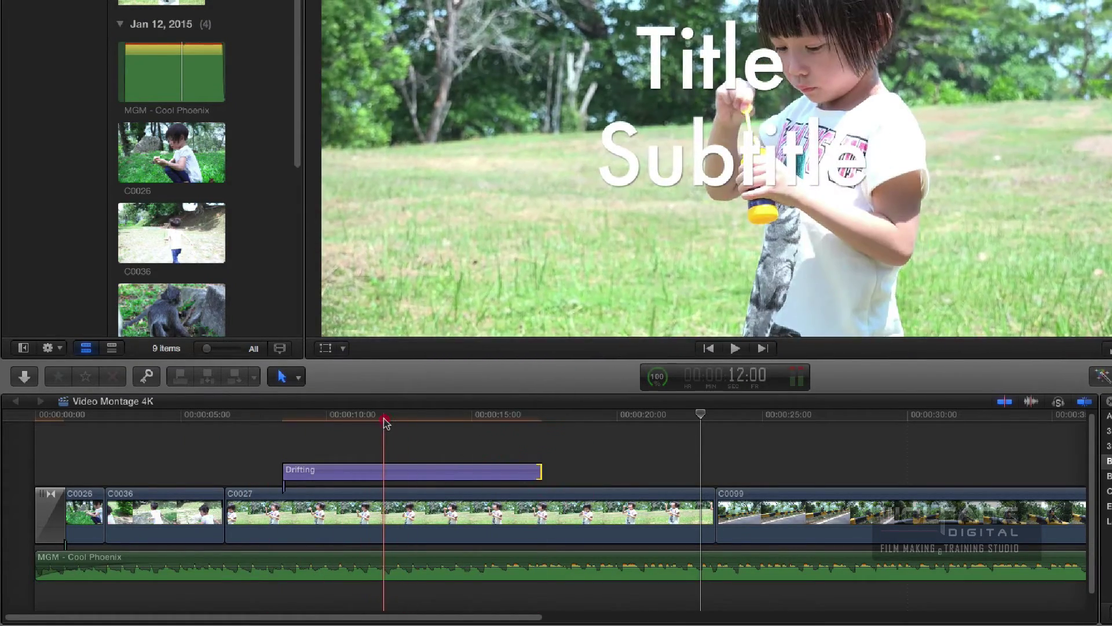
{"action": "left_click", "coordinate": [384, 420]}
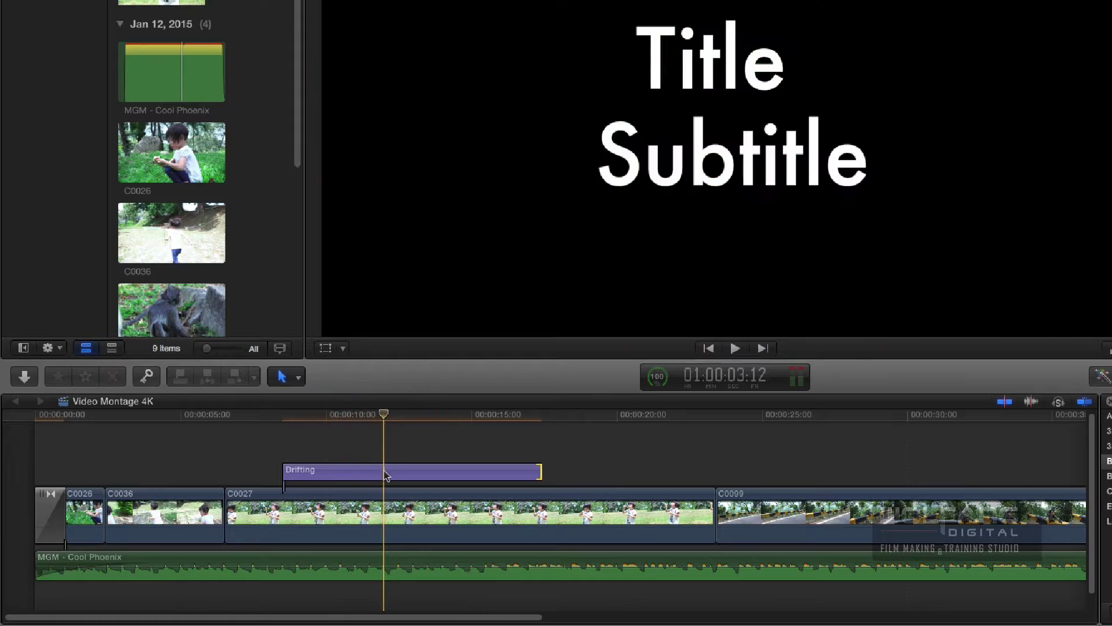
Replace the Drifting title's placeholder Title and Subtitle text with 'My Summer' and 'Vacation'
{"action": "left_click", "coordinate": [384, 471]}
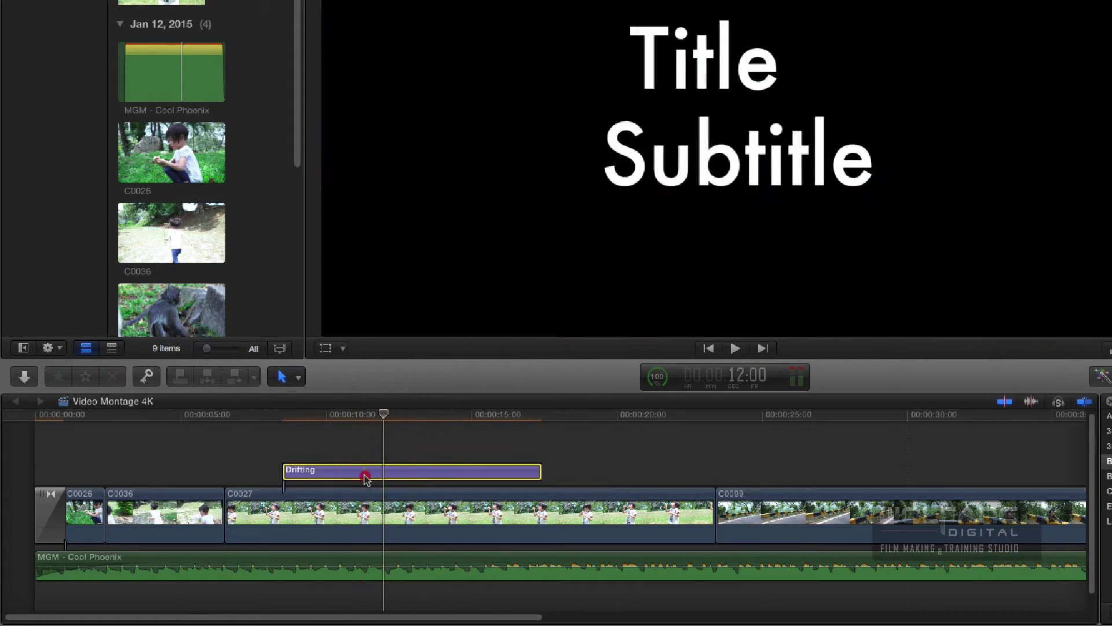
{"action": "left_click", "coordinate": [367, 472]}
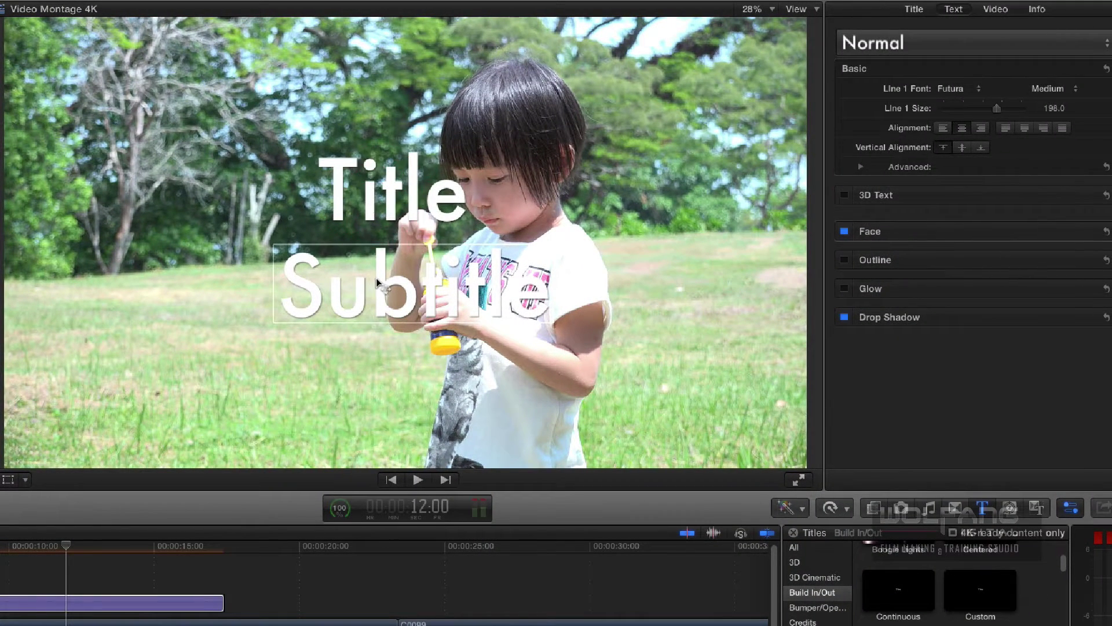
{"action": "double_click", "coordinate": [341, 188]}
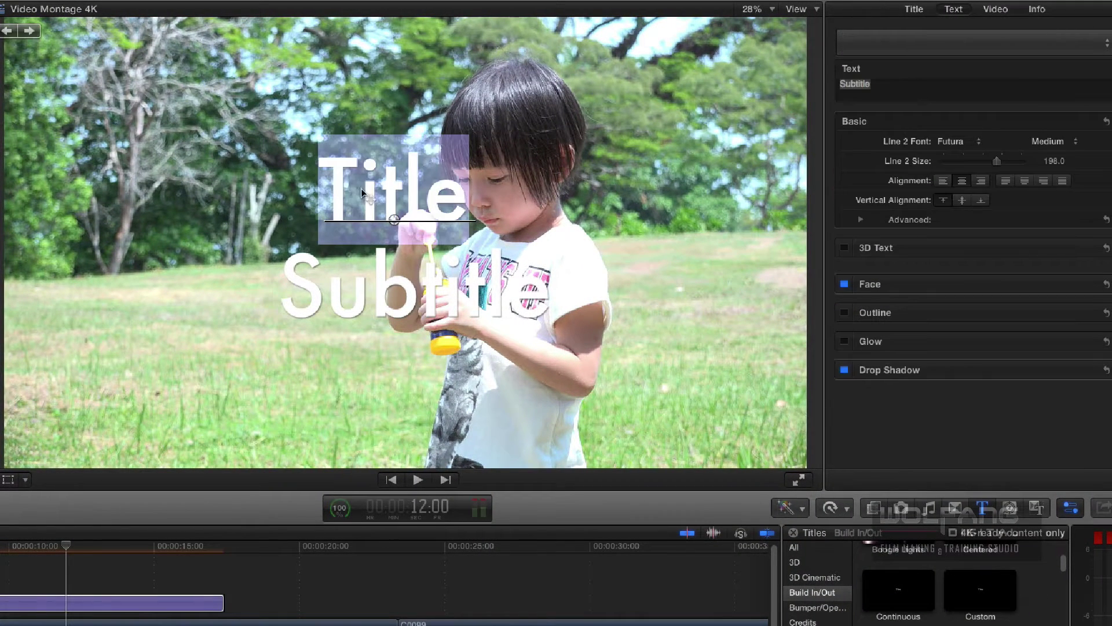
{"action": "left_click", "coordinate": [327, 187]}
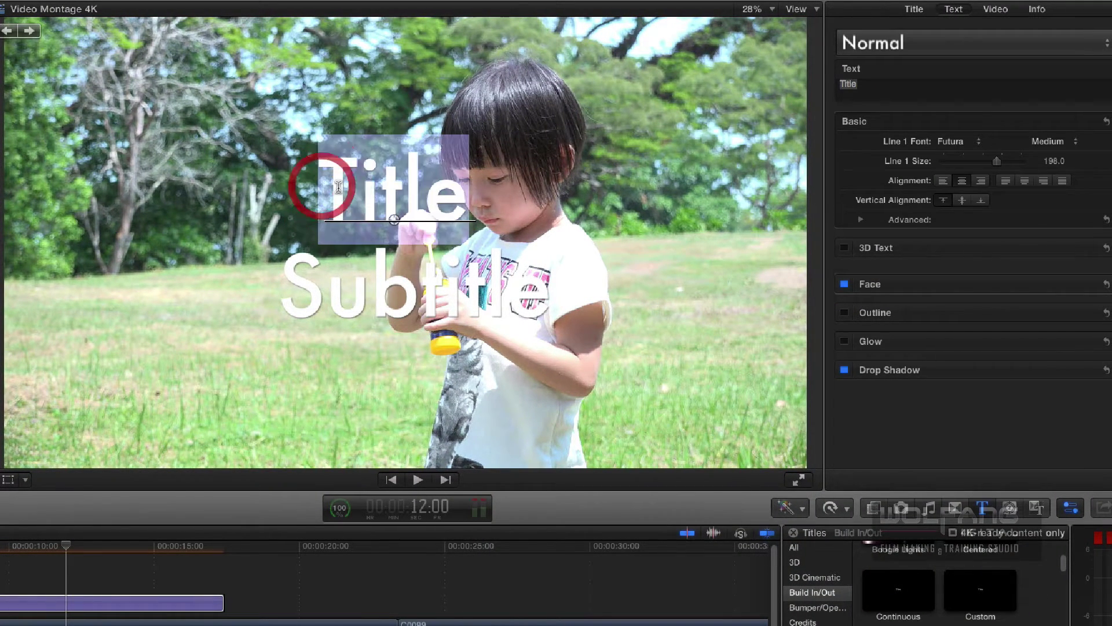
{"action": "left_click_drag", "start_coordinate": [326, 186], "coordinate": [496, 194]}
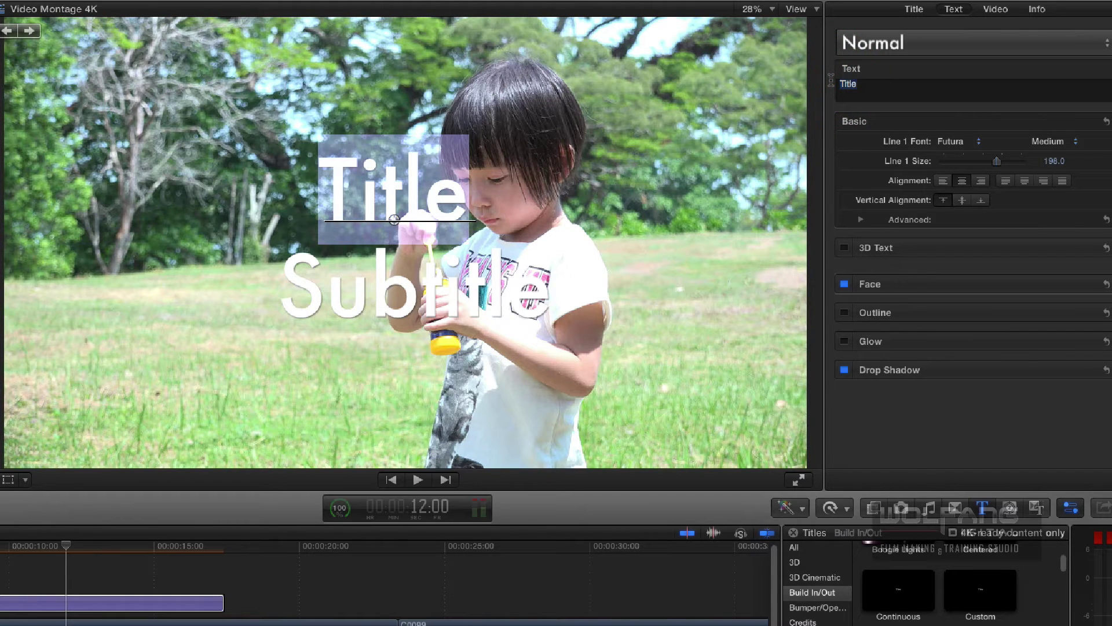
{"action": "type", "text": "My "}
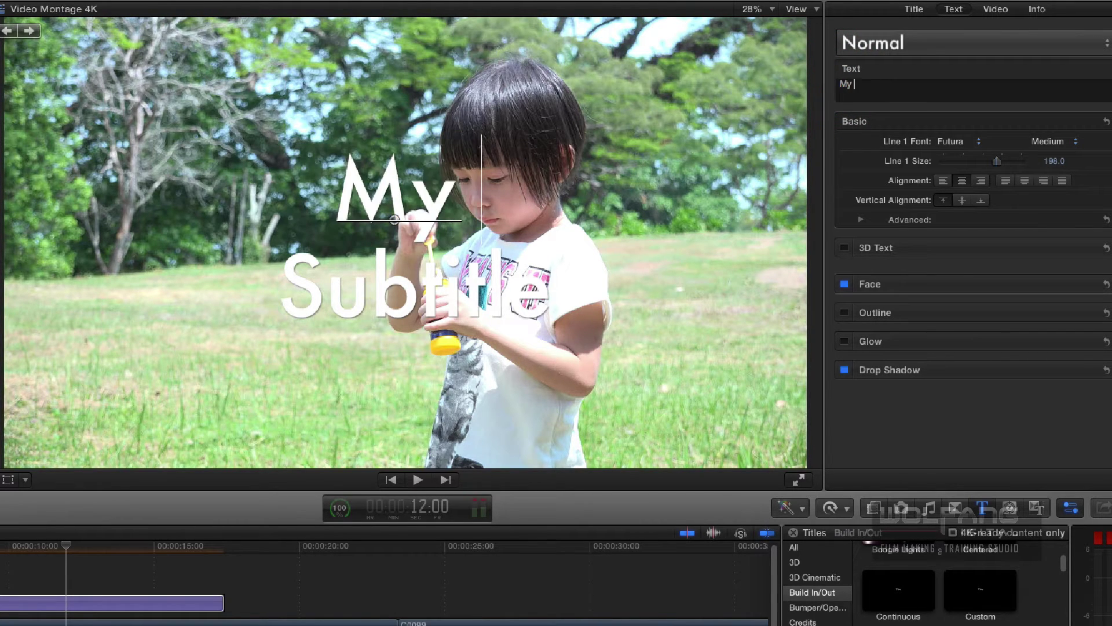
{"action": "type", "text": "Summer"}
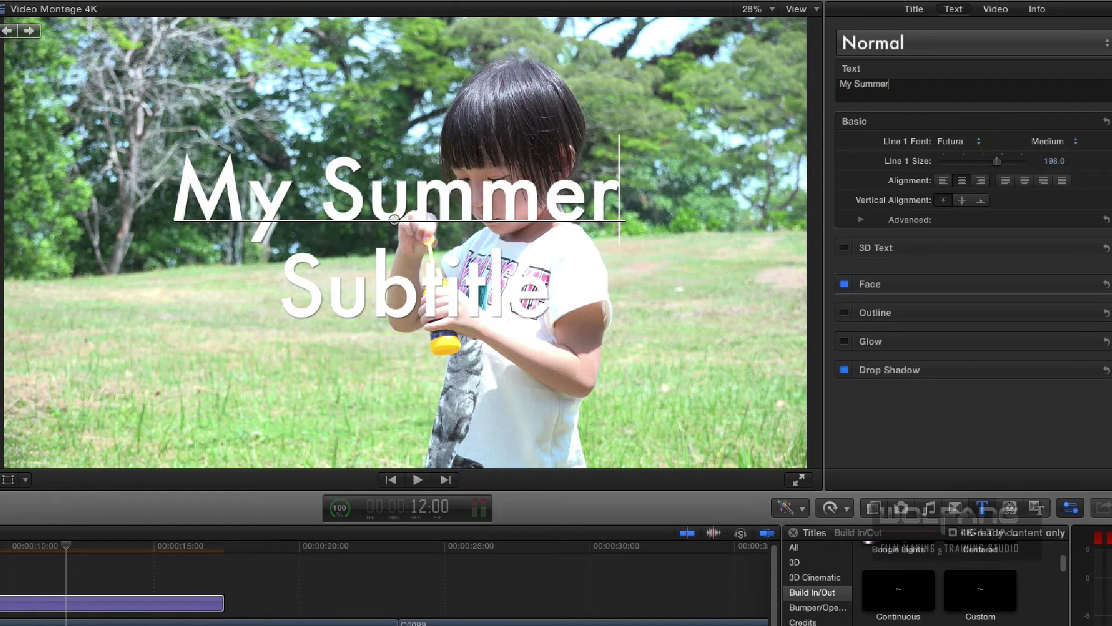
{"action": "double_click", "coordinate": [587, 300]}
{"action": "left_click", "coordinate": [897, 93]}
{"action": "left_click_drag", "start_coordinate": [898, 92], "coordinate": [829, 87]}
{"action": "type", "text": "Vacation"}
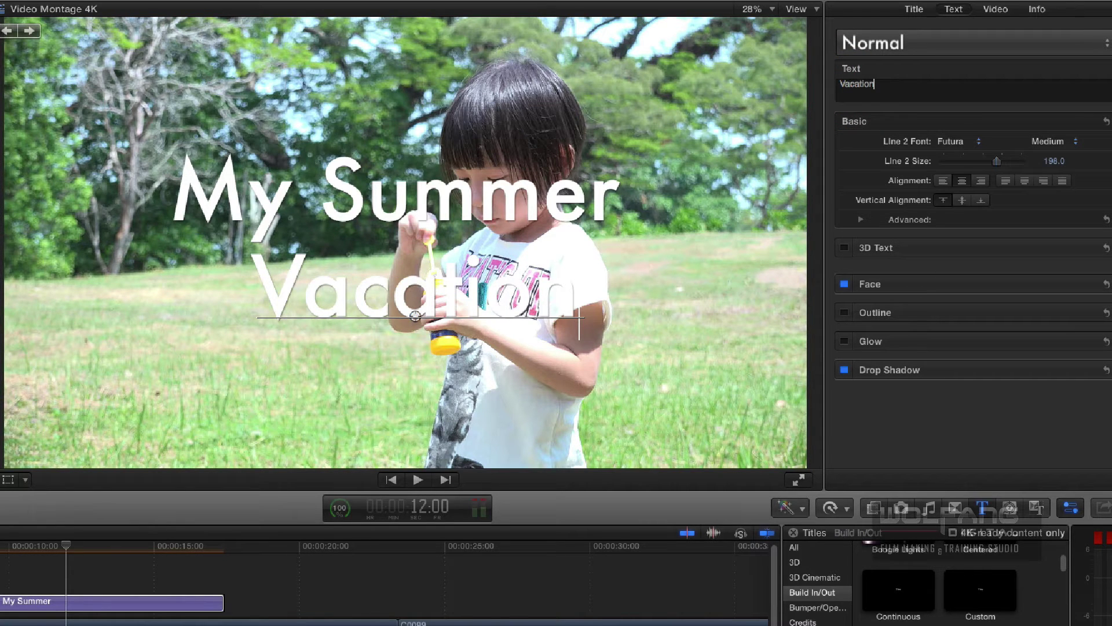
Colour the 'My Summer' line orange and save that orange as a swatch
{"action": "double_click", "coordinate": [183, 189]}
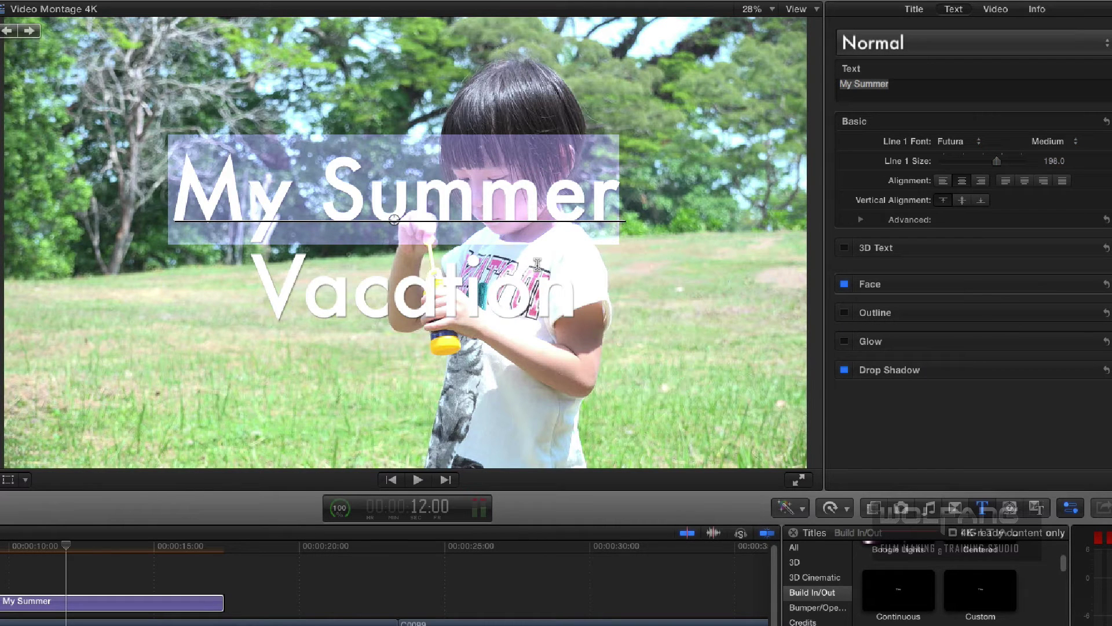
{"action": "left_click_drag", "start_coordinate": [176, 189], "coordinate": [660, 203]}
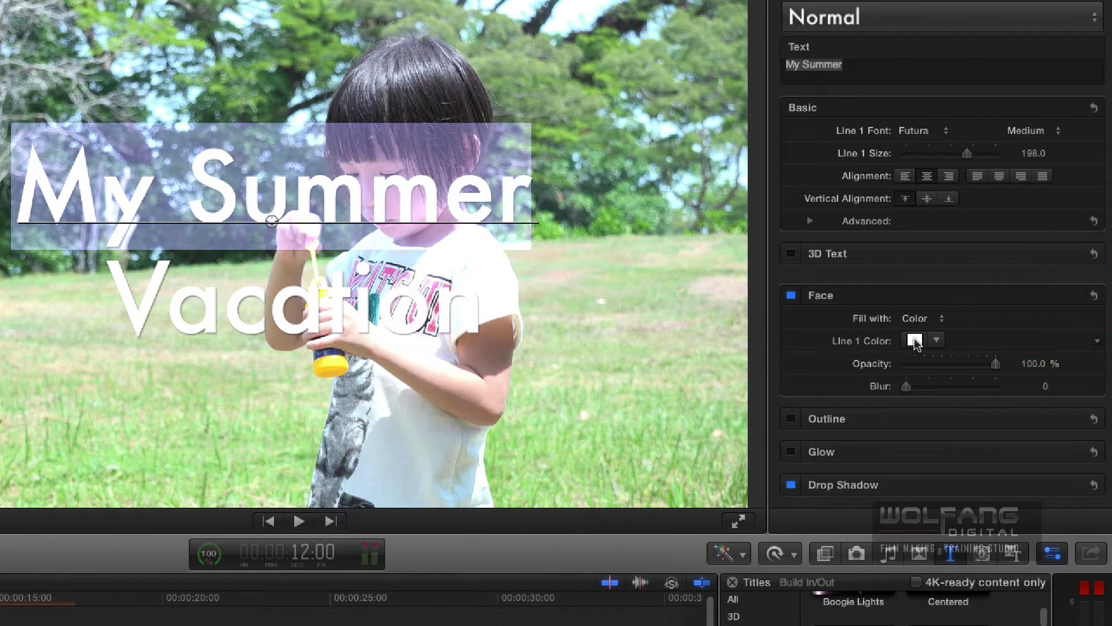
{"action": "left_click", "coordinate": [914, 341]}
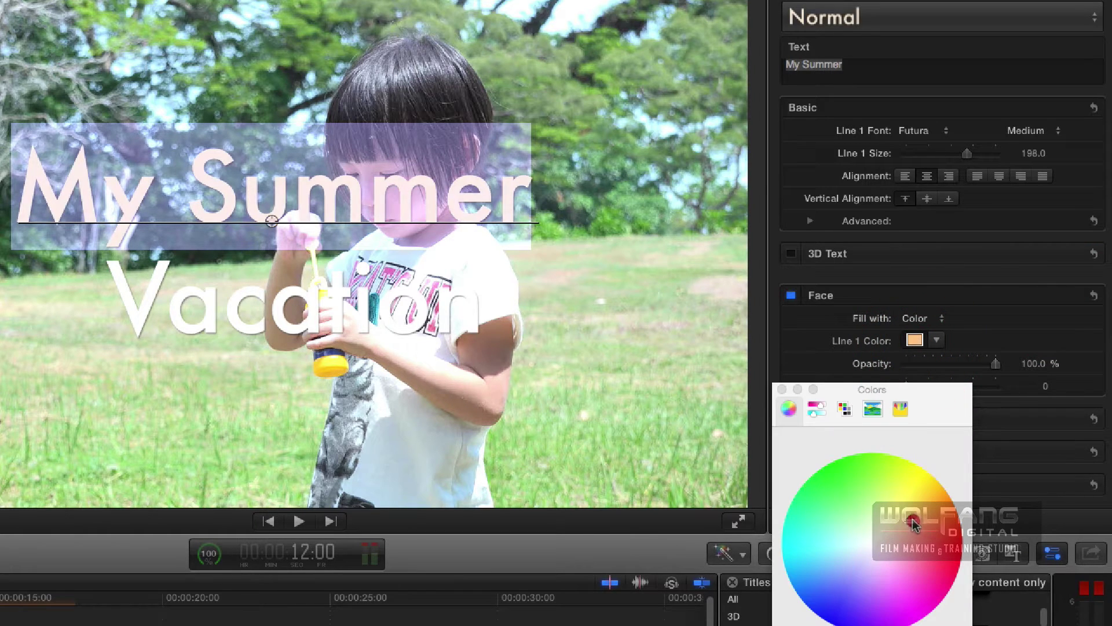
{"action": "left_click", "coordinate": [927, 520]}
{"action": "left_click_drag", "start_coordinate": [932, 514], "coordinate": [938, 520]}
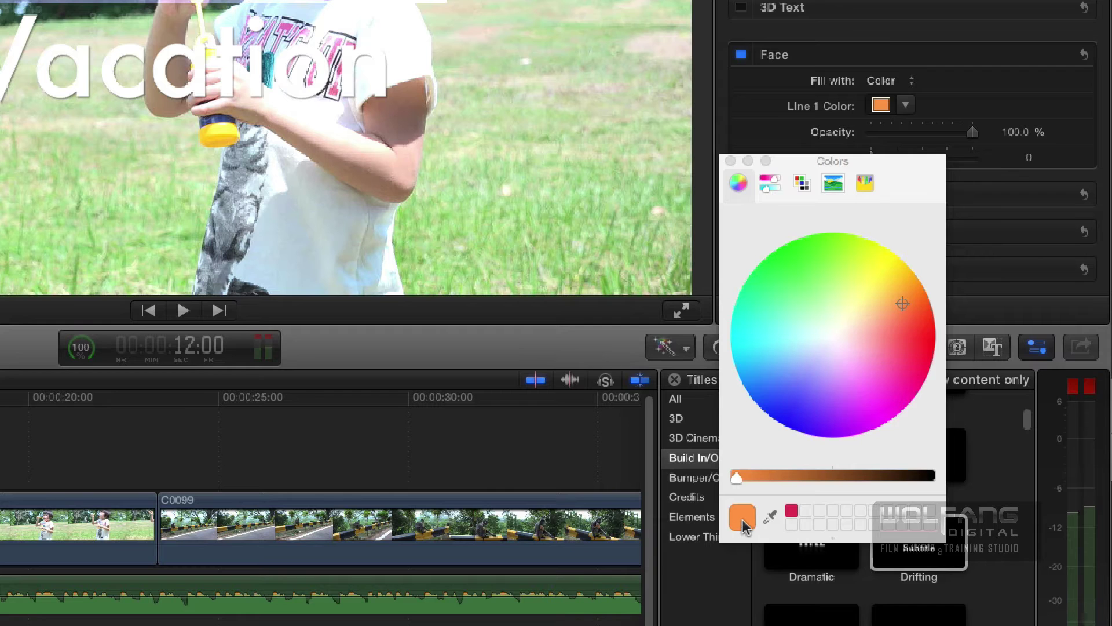
{"action": "left_click_drag", "start_coordinate": [742, 518], "coordinate": [793, 527]}
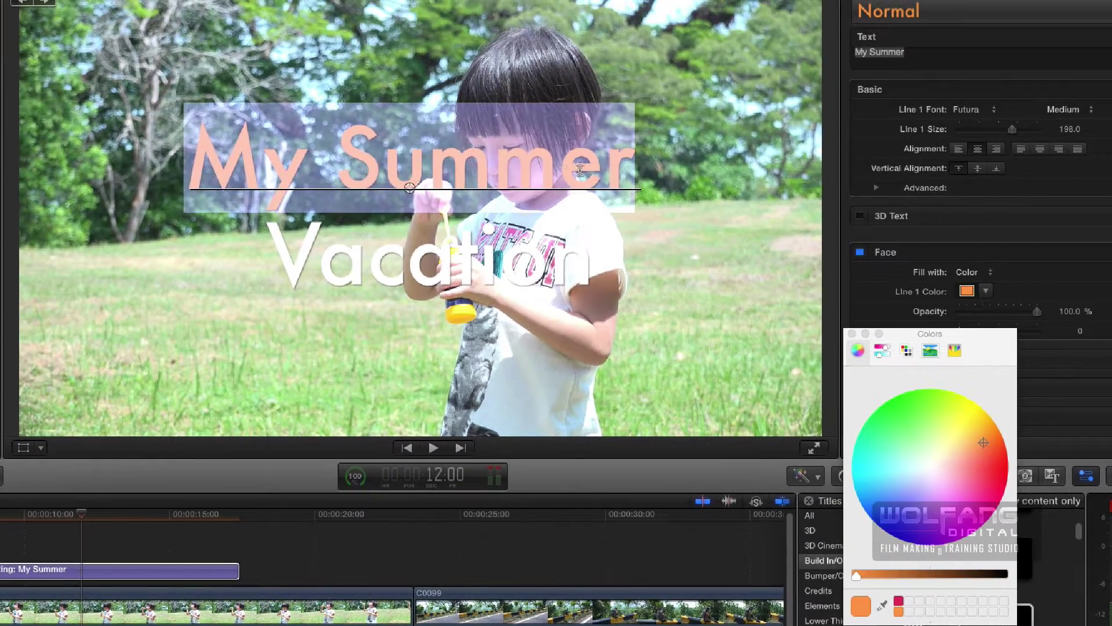
{"action": "left_click", "coordinate": [559, 174]}
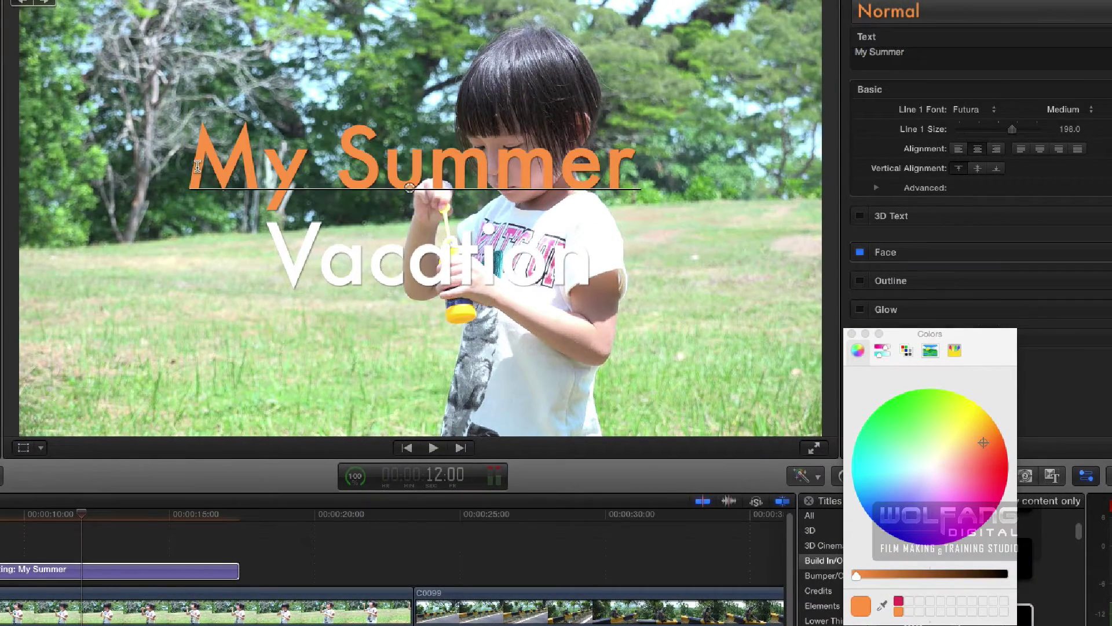
{"action": "left_click_drag", "start_coordinate": [197, 166], "coordinate": [637, 185]}
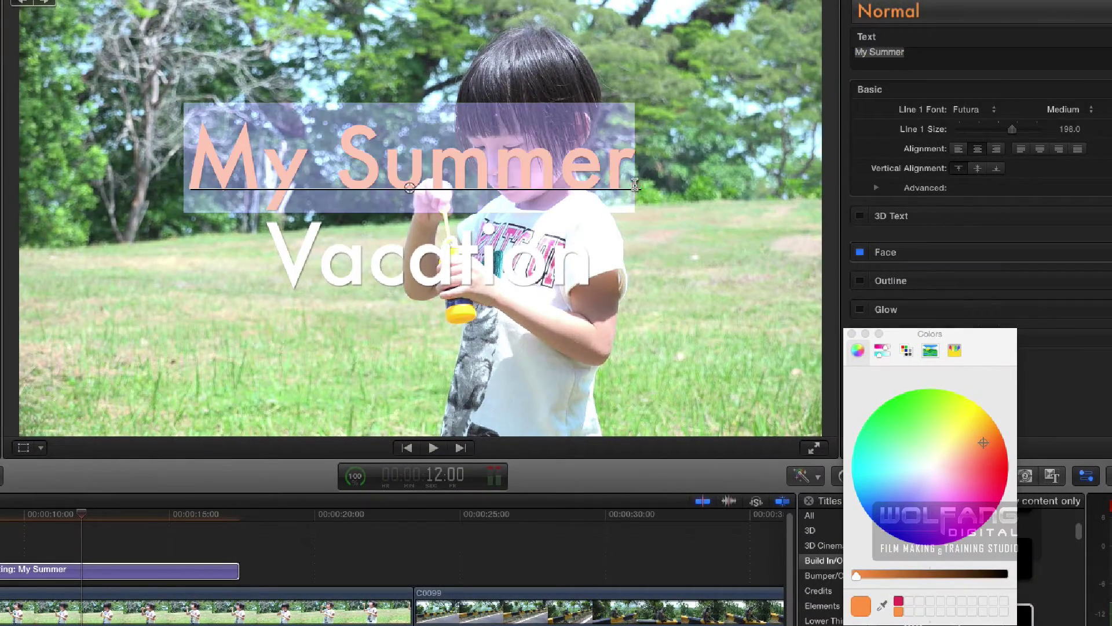
Give the 'My Summer' drop shadow blur 2.5 and distance 25
{"action": "left_click", "coordinate": [851, 334]}
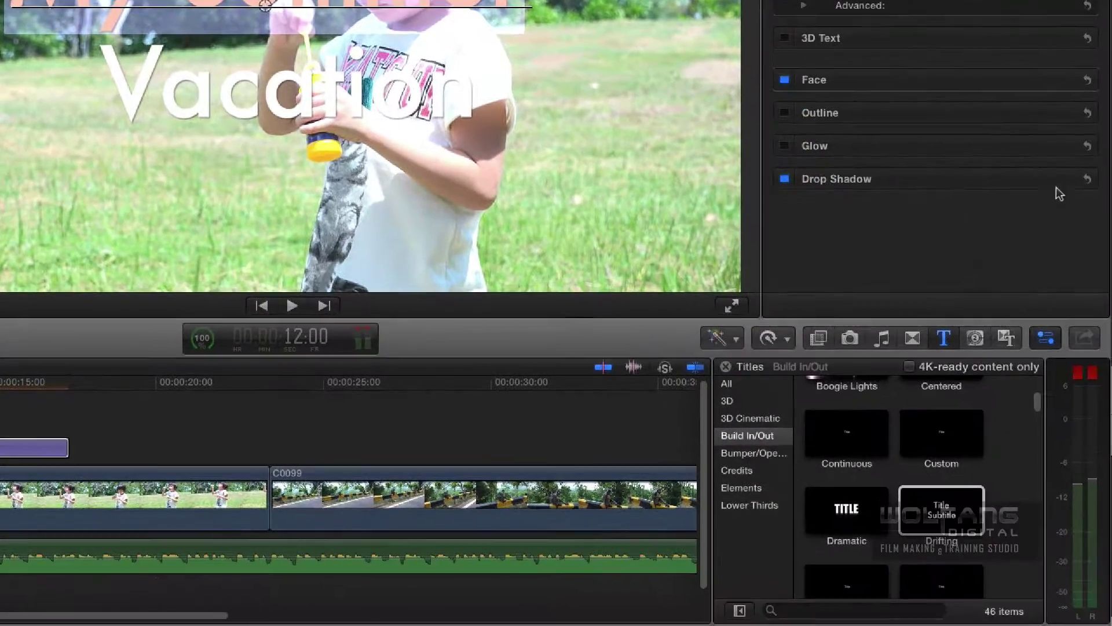
{"action": "left_click", "coordinate": [1061, 179]}
{"action": "scroll", "coordinate": [966, 220], "scroll_direction": "down", "scroll_amount": 2}
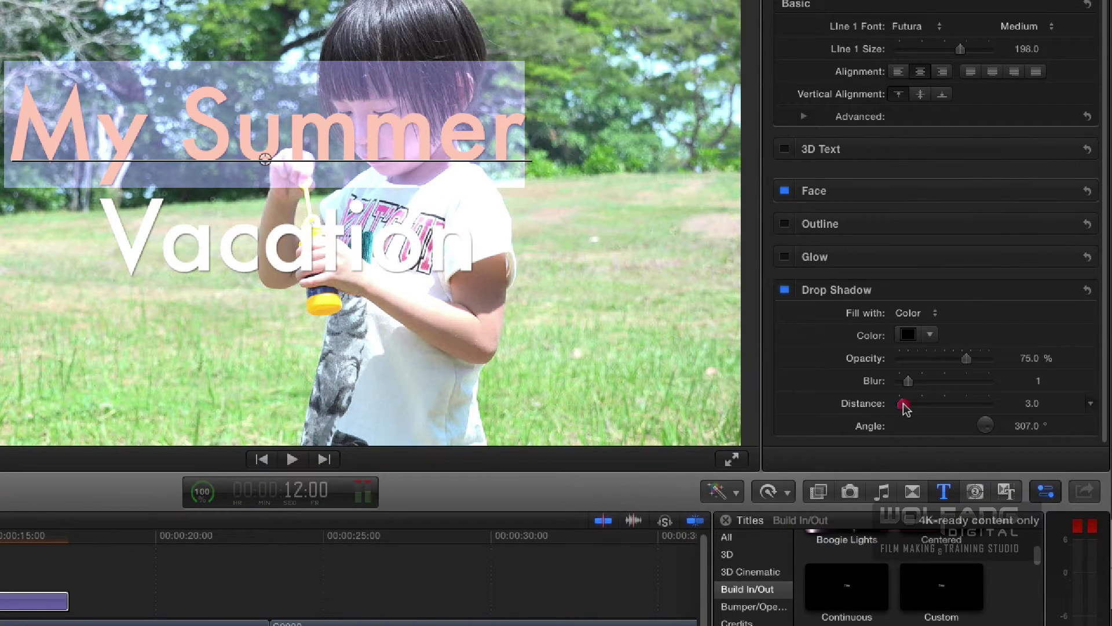
{"action": "left_click_drag", "start_coordinate": [906, 408], "coordinate": [923, 405]}
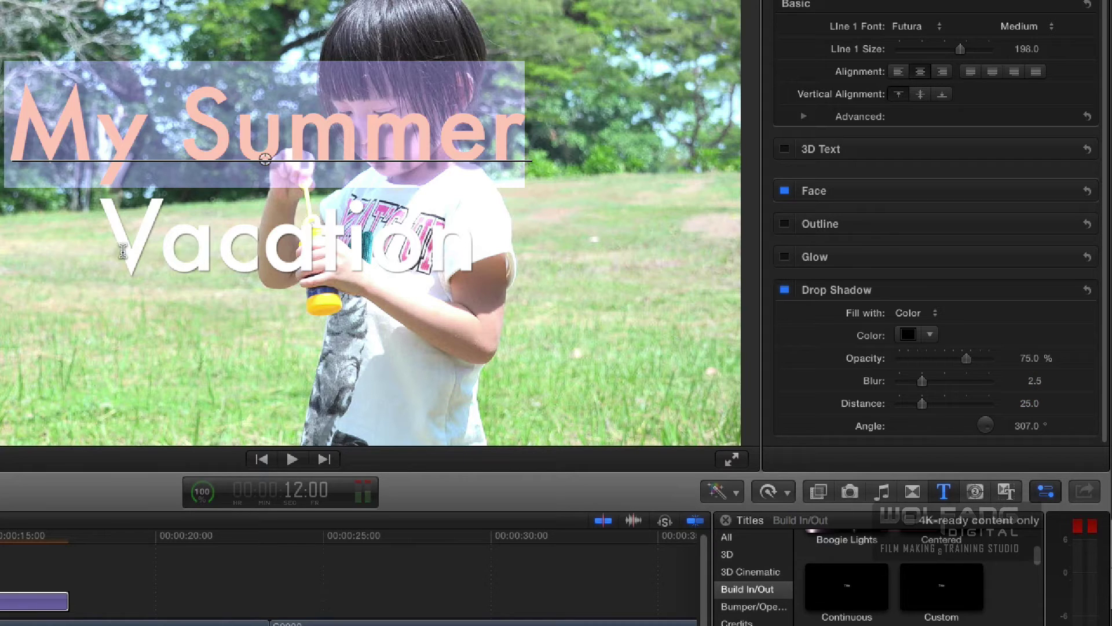
{"action": "left_click_drag", "start_coordinate": [115, 249], "coordinate": [503, 282]}
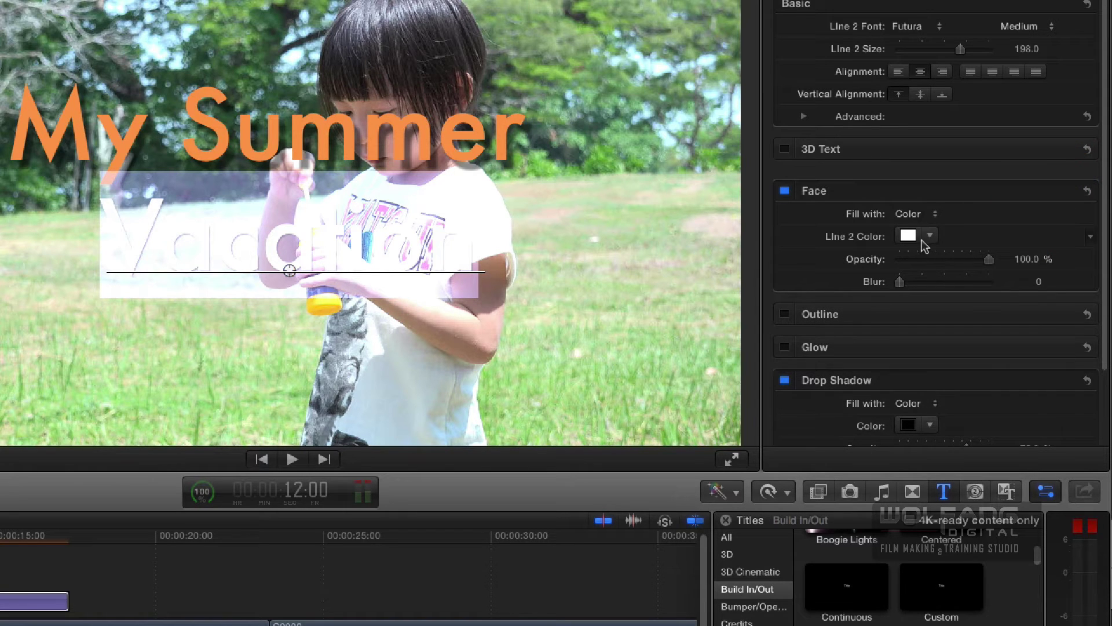
Apply the saved orange swatch to the 'Vacation' line
{"action": "left_click", "coordinate": [908, 235]}
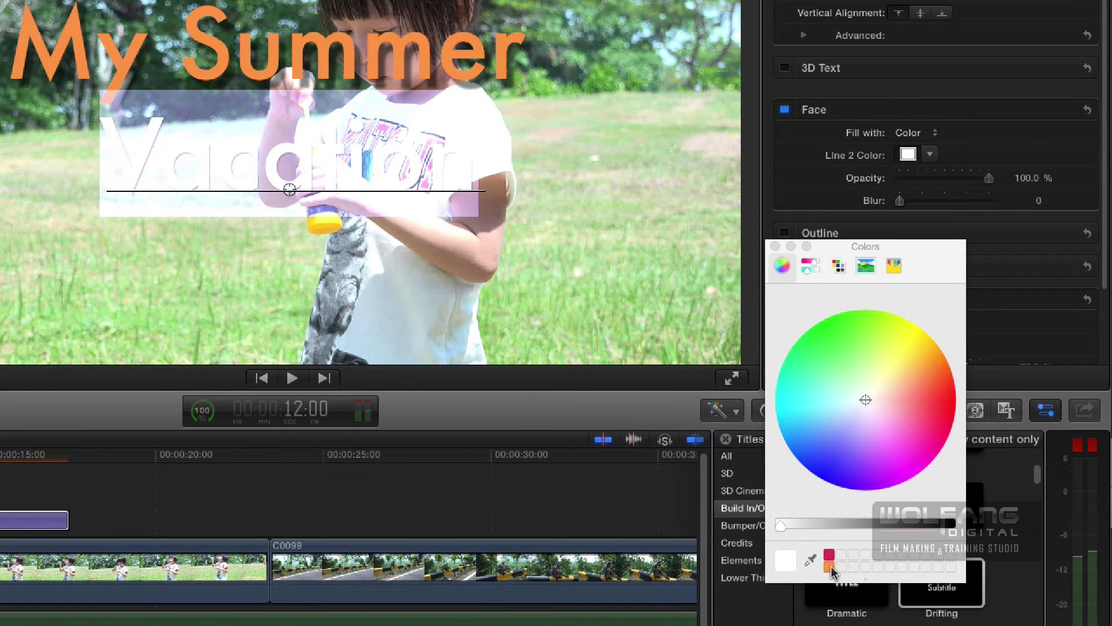
{"action": "left_click", "coordinate": [829, 566]}
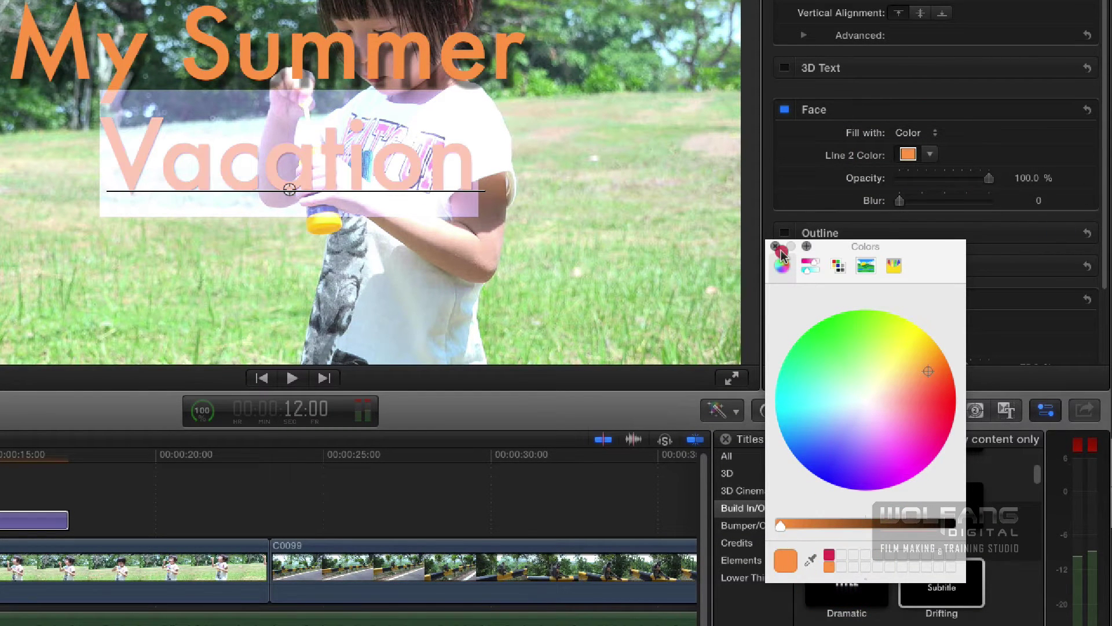
{"action": "left_click", "coordinate": [780, 251]}
{"action": "left_click", "coordinate": [775, 247]}
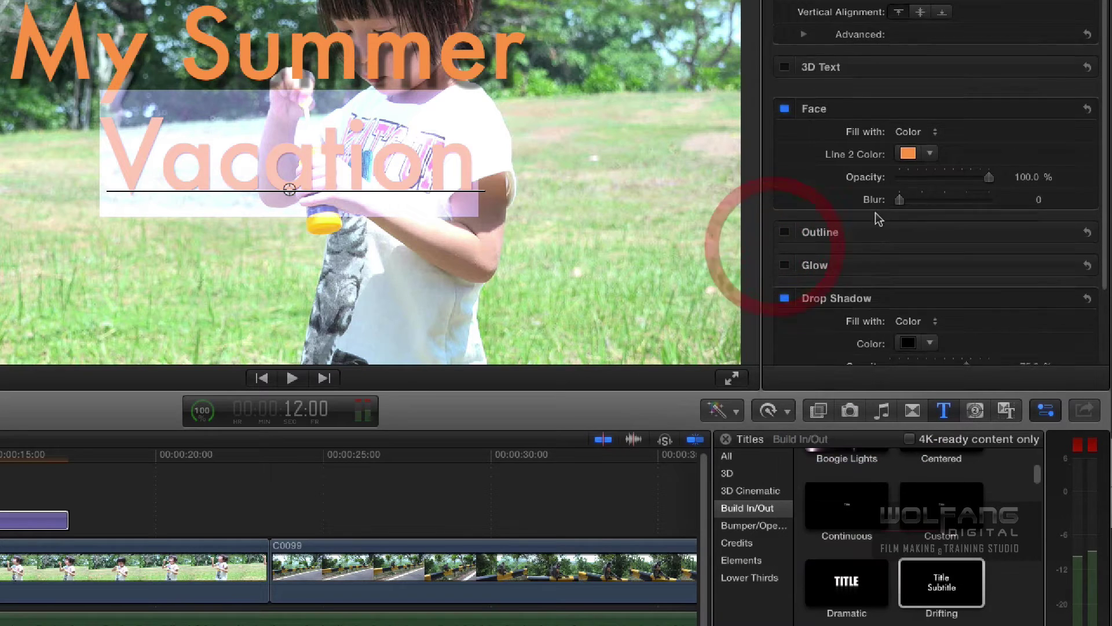
Set the 'Vacation' drop shadow to blur 2.5 and distance 25
{"action": "scroll", "coordinate": [877, 214], "scroll_direction": "down", "scroll_amount": 3}
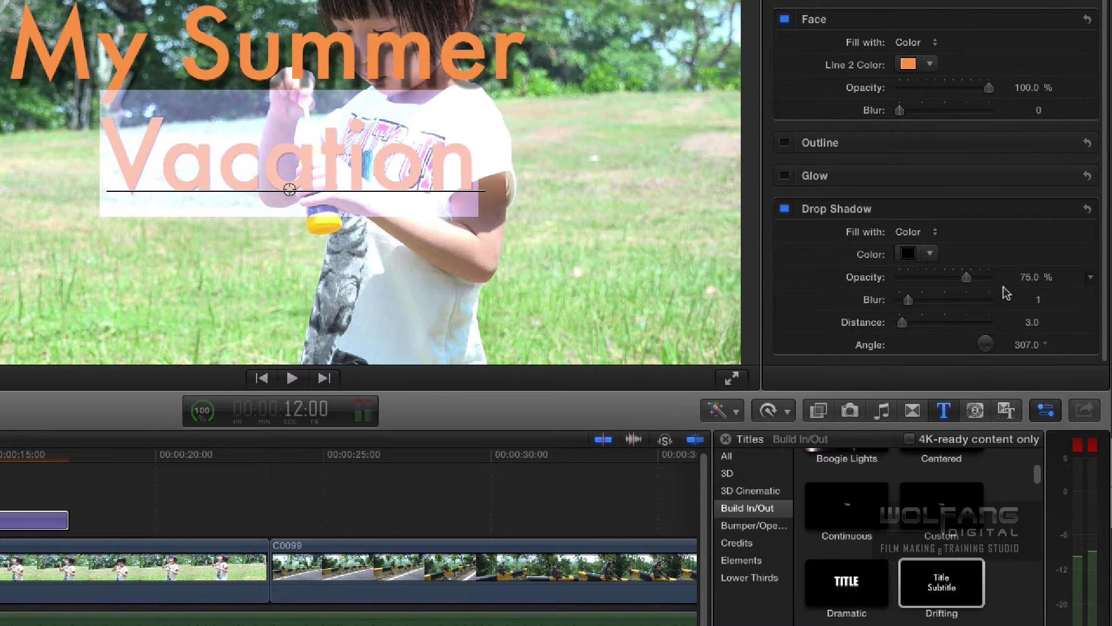
{"action": "left_click", "coordinate": [1037, 300]}
{"action": "left_click", "coordinate": [1038, 300]}
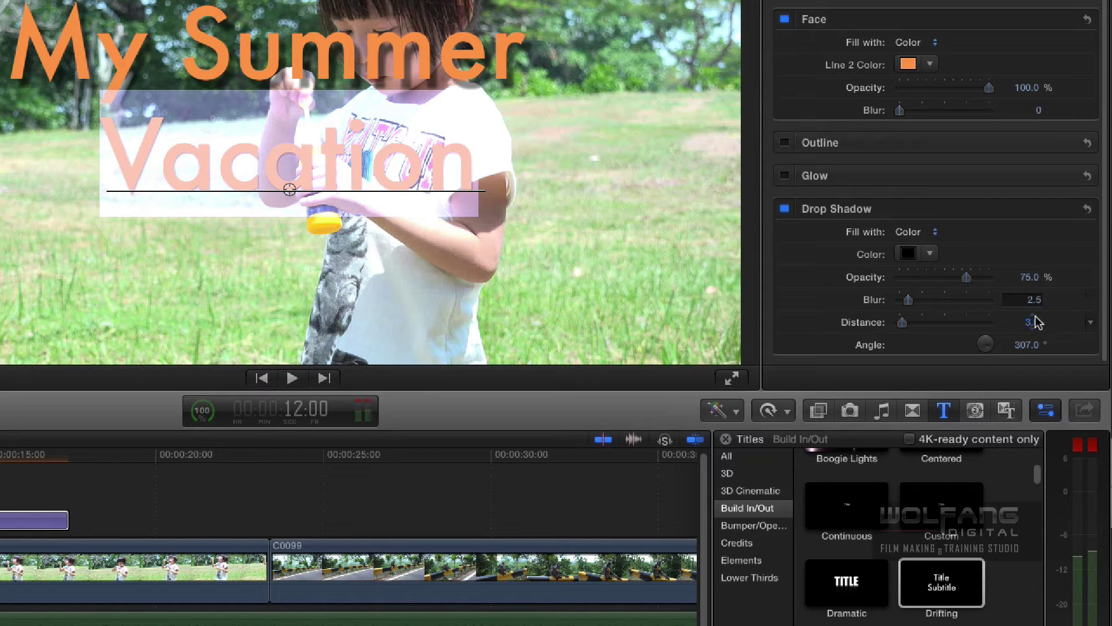
{"action": "left_click", "coordinate": [1033, 324]}
{"action": "left_click_drag", "start_coordinate": [904, 328], "coordinate": [924, 326]}
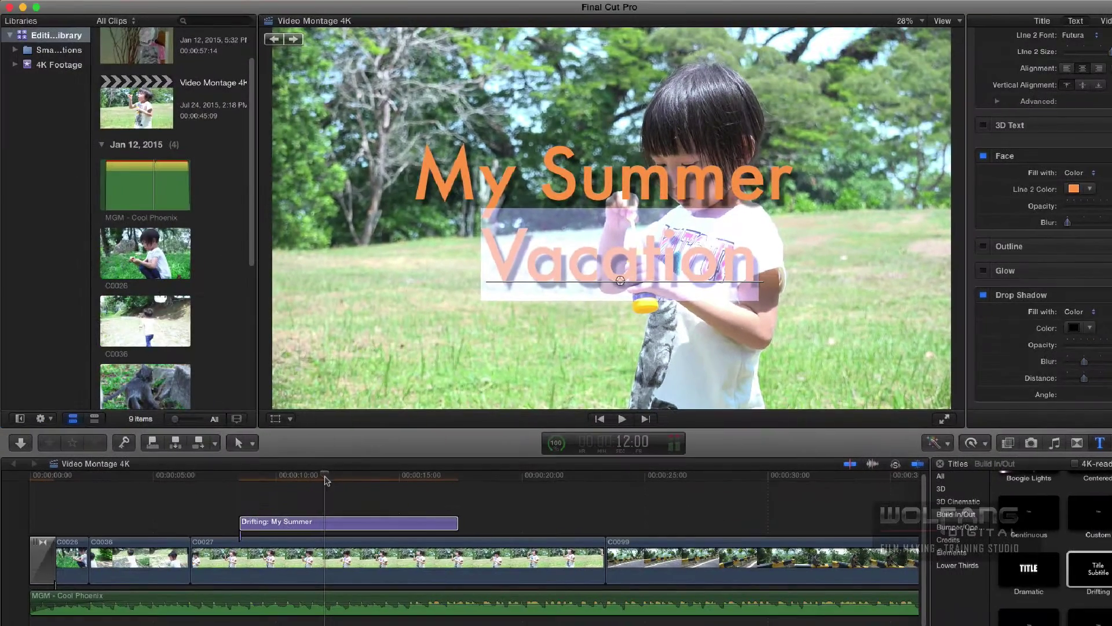
{"action": "left_click", "coordinate": [322, 476]}
{"action": "left_click_drag", "start_coordinate": [323, 476], "coordinate": [199, 480]}
{"action": "key", "text": "space"}
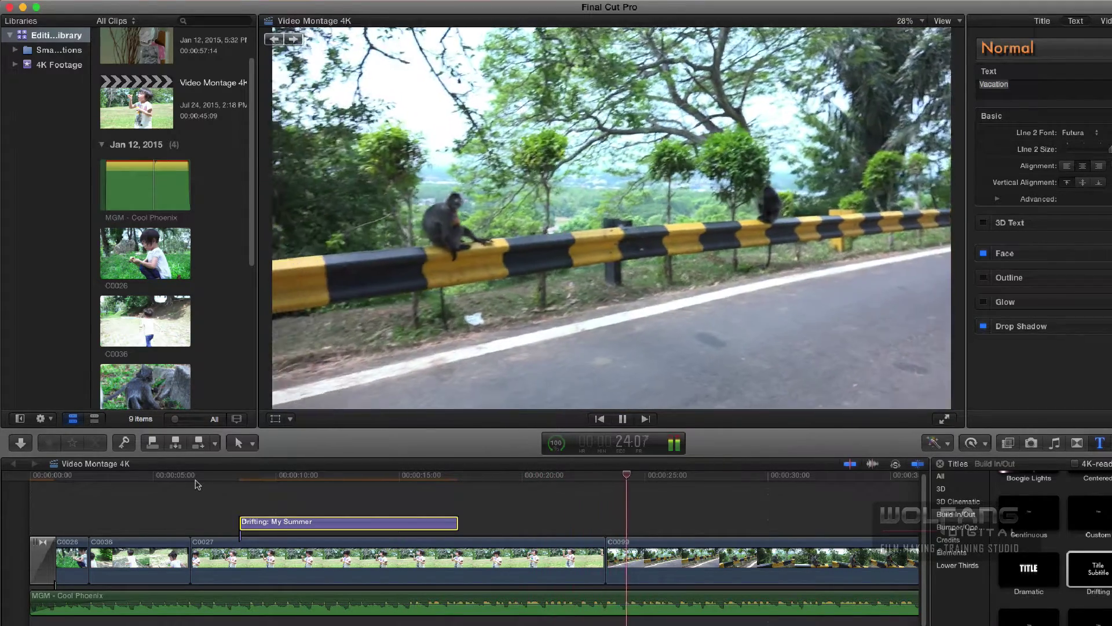
{"action": "key", "text": "space"}
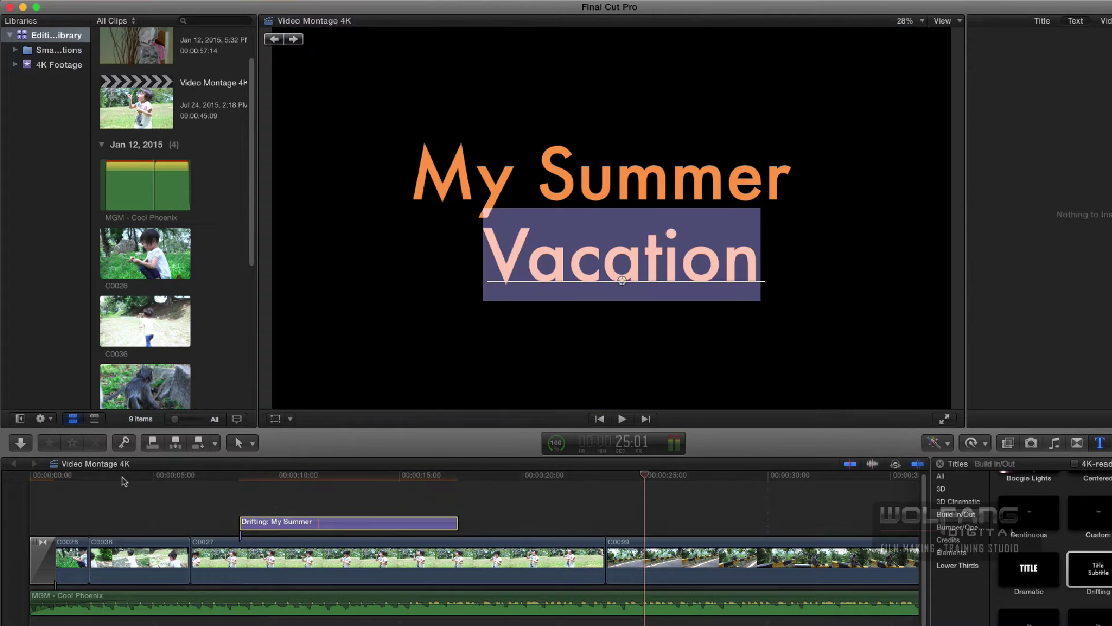
{"action": "left_click", "coordinate": [29, 486]}
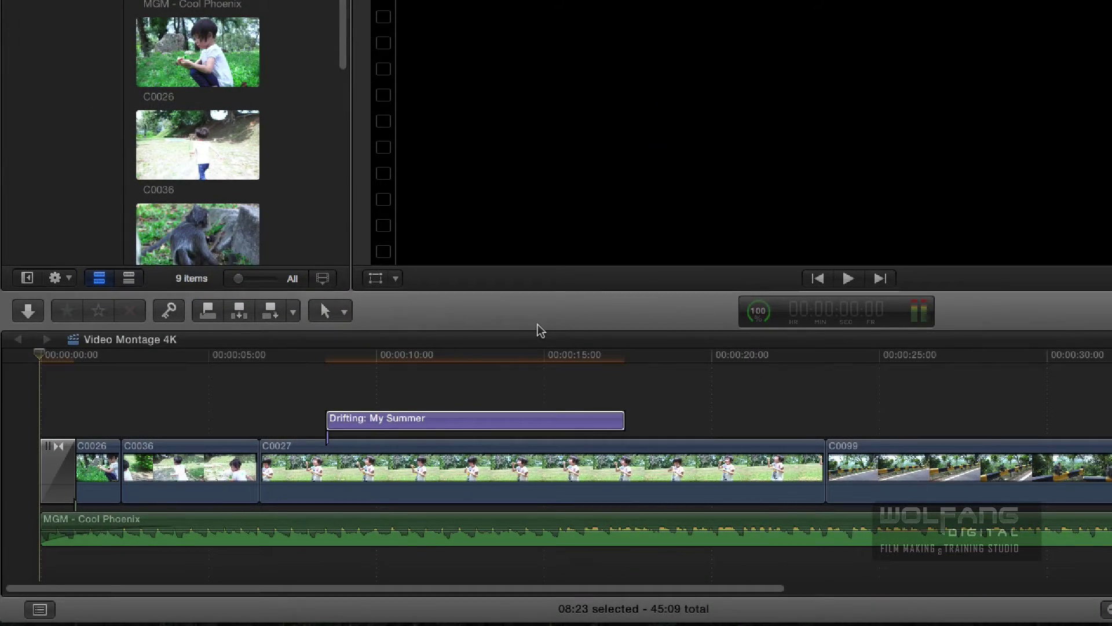
Play the montage from the start to review the title over C0027
{"action": "left_click", "coordinate": [436, 355]}
{"action": "key", "text": "super+shift+a"}
{"action": "key", "text": "Home"}
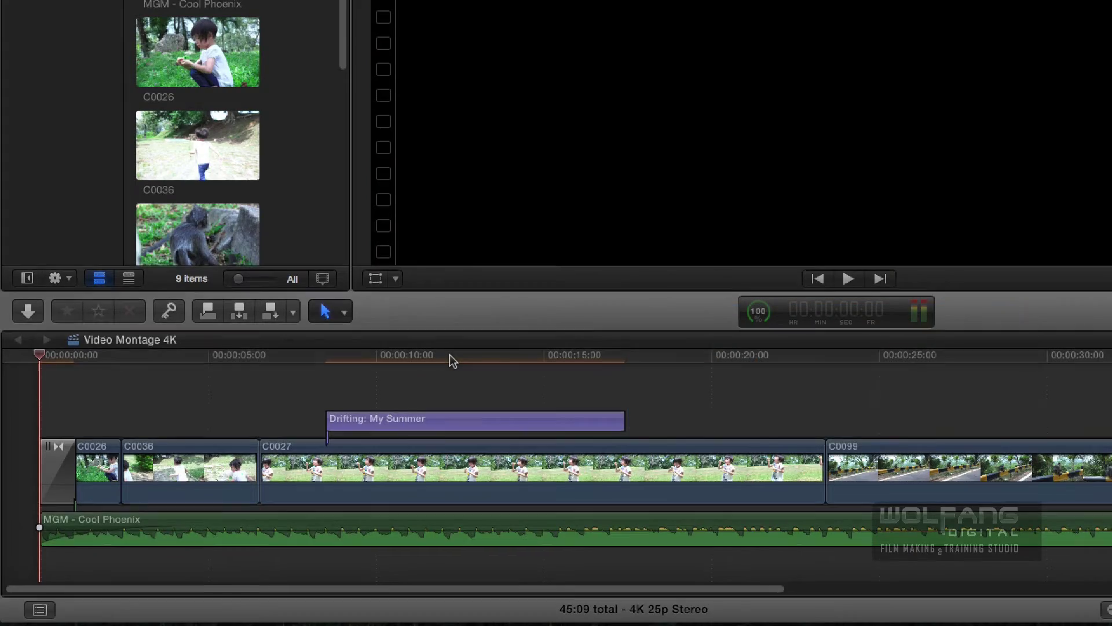
{"action": "key", "text": "space"}
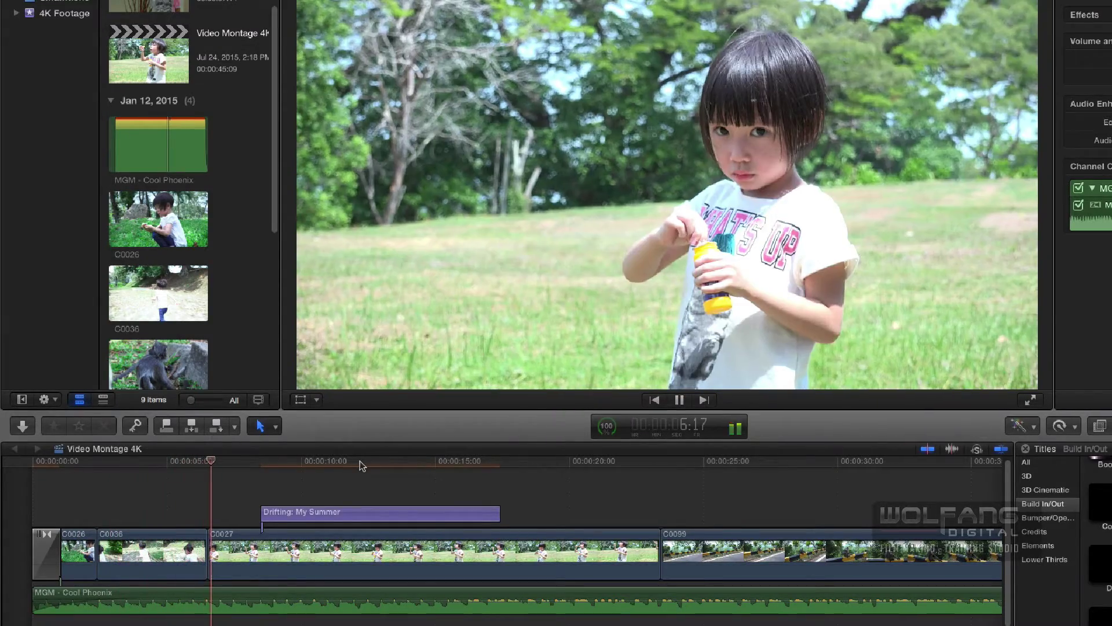
{"action": "key", "text": "space"}
Trim the end of clip C0036 at about 5 seconds
{"action": "left_click_drag", "start_coordinate": [202, 461], "coordinate": [190, 463]}
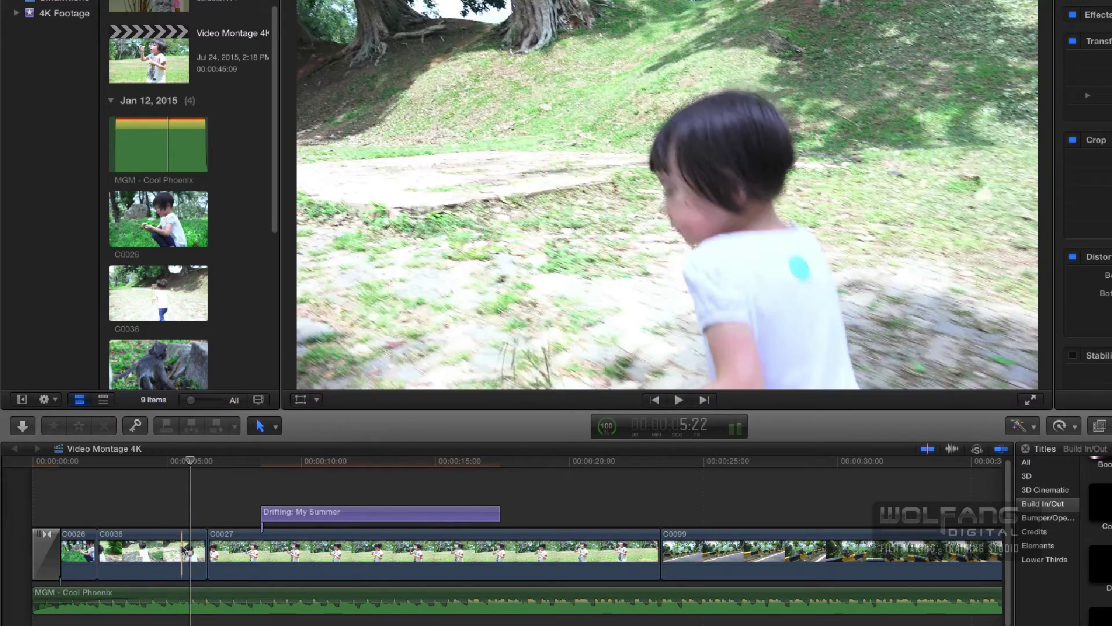
{"action": "left_click", "coordinate": [185, 550]}
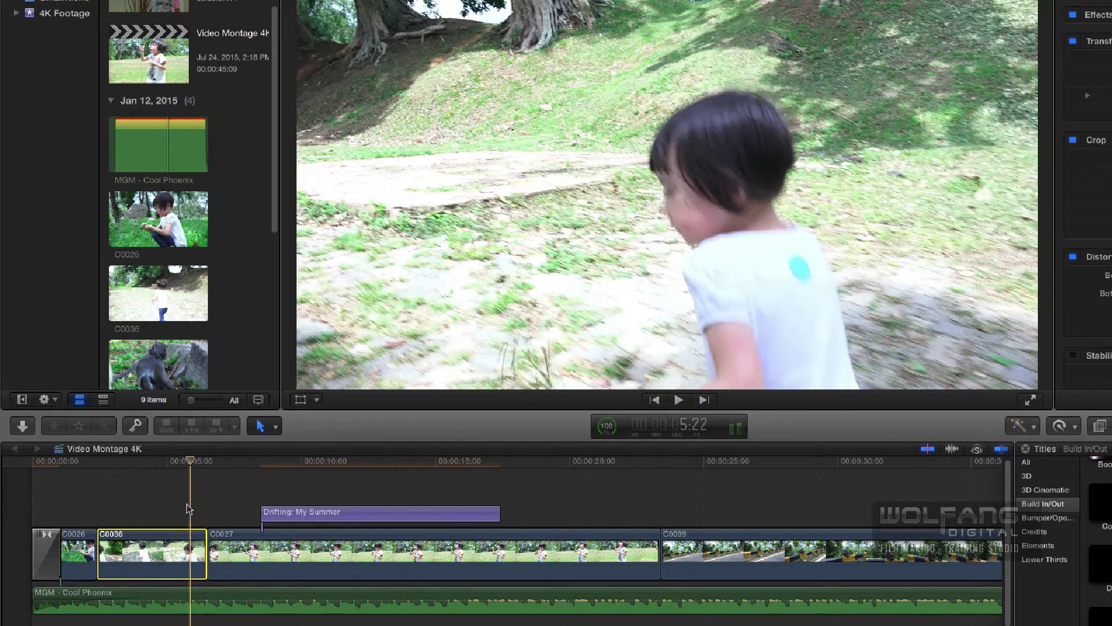
{"action": "key", "text": "alt+bracketright"}
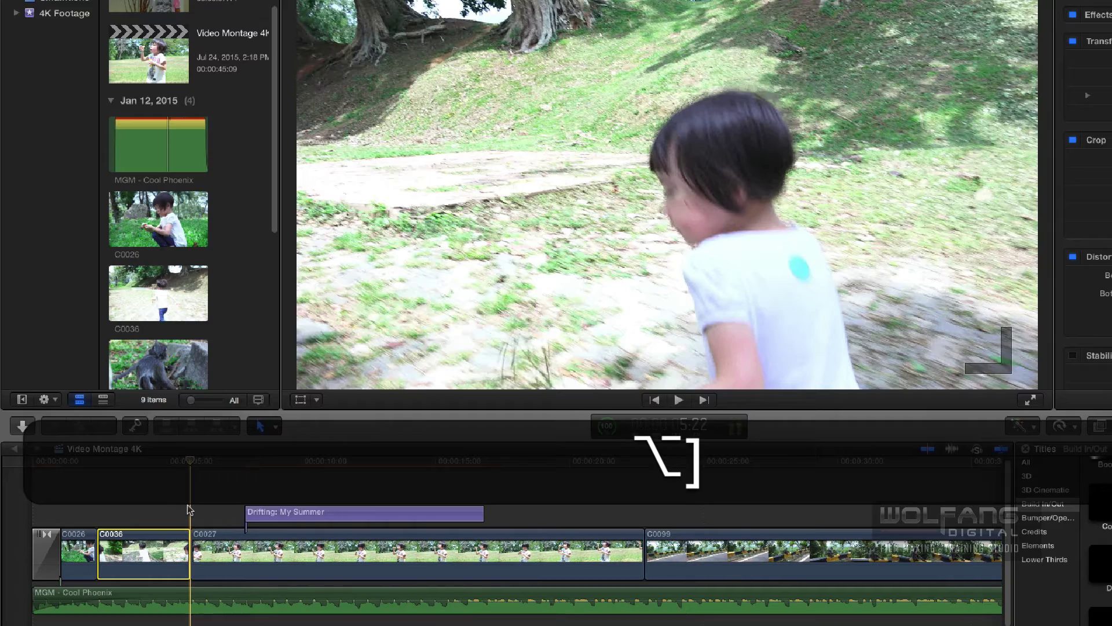
Trim C0027's start to the skimmer and play to where it should end
{"action": "key", "text": "space"}
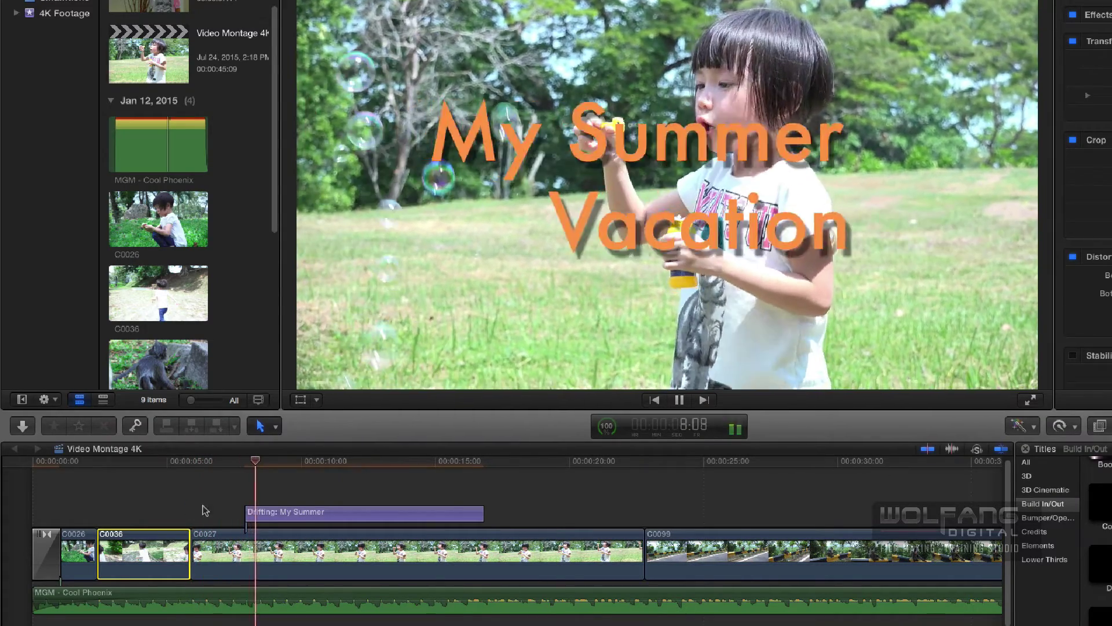
{"action": "key", "text": "space"}
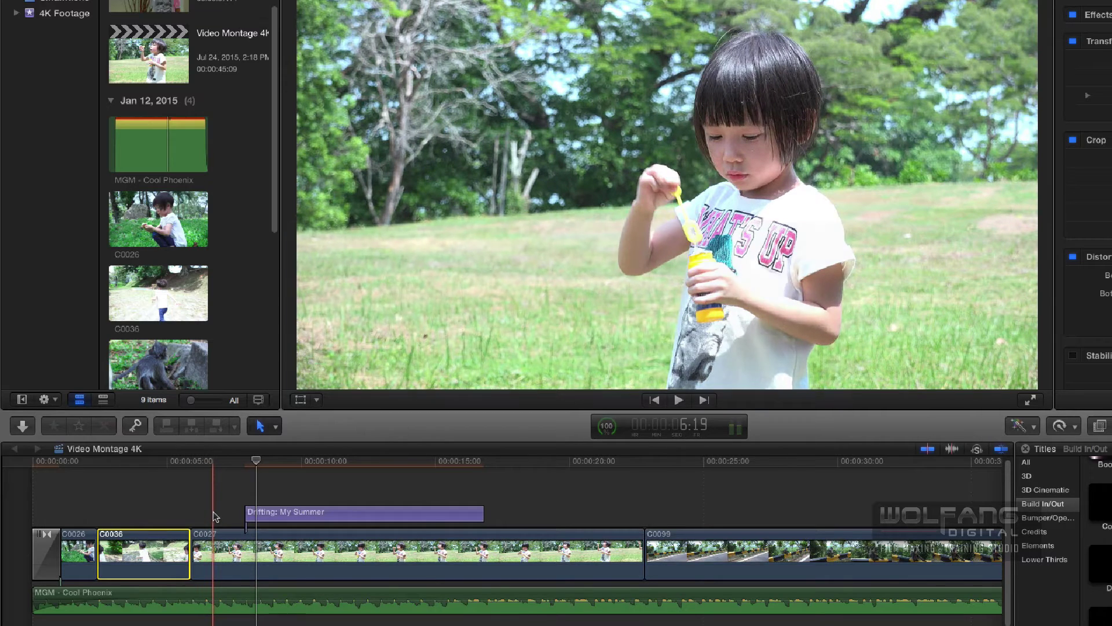
{"action": "key", "text": "alt+bracketleft"}
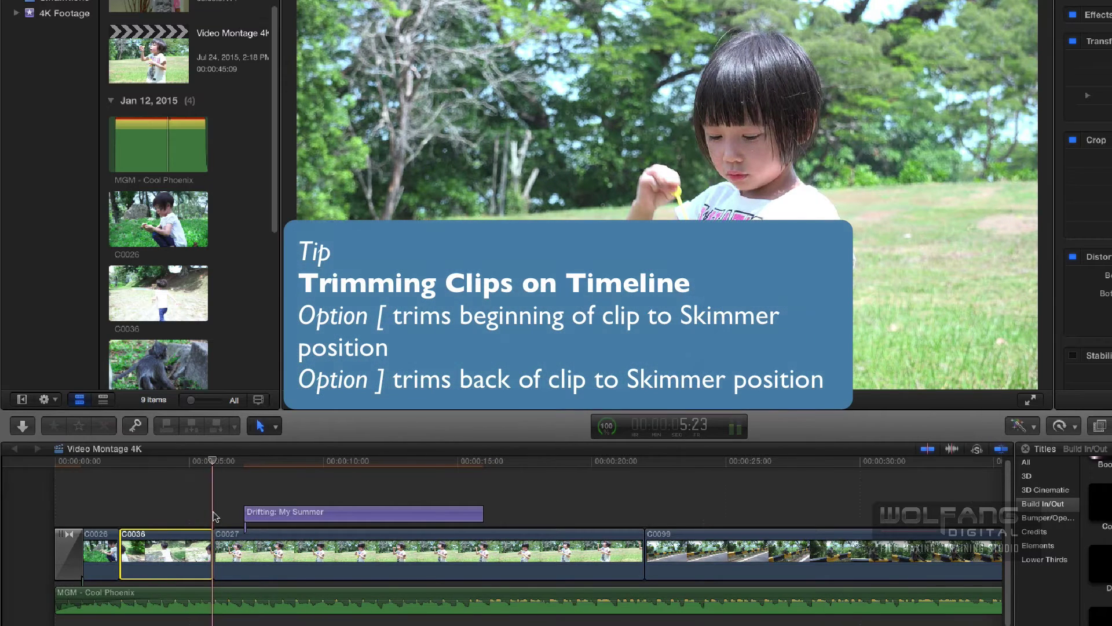
{"action": "left_click", "coordinate": [231, 547]}
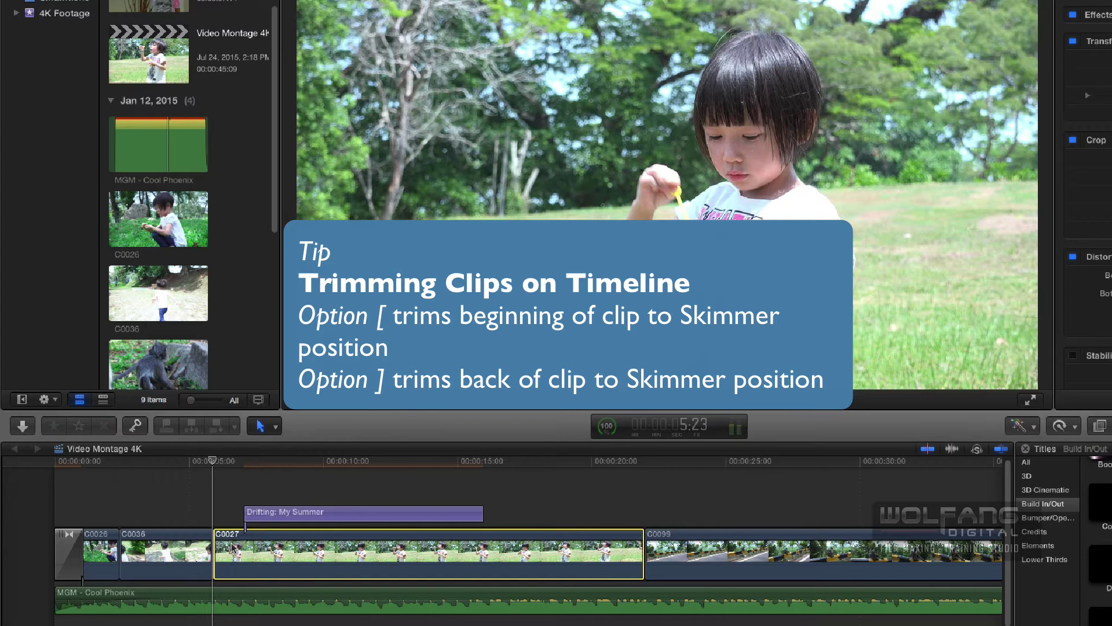
{"action": "key", "text": "alt+bracketleft"}
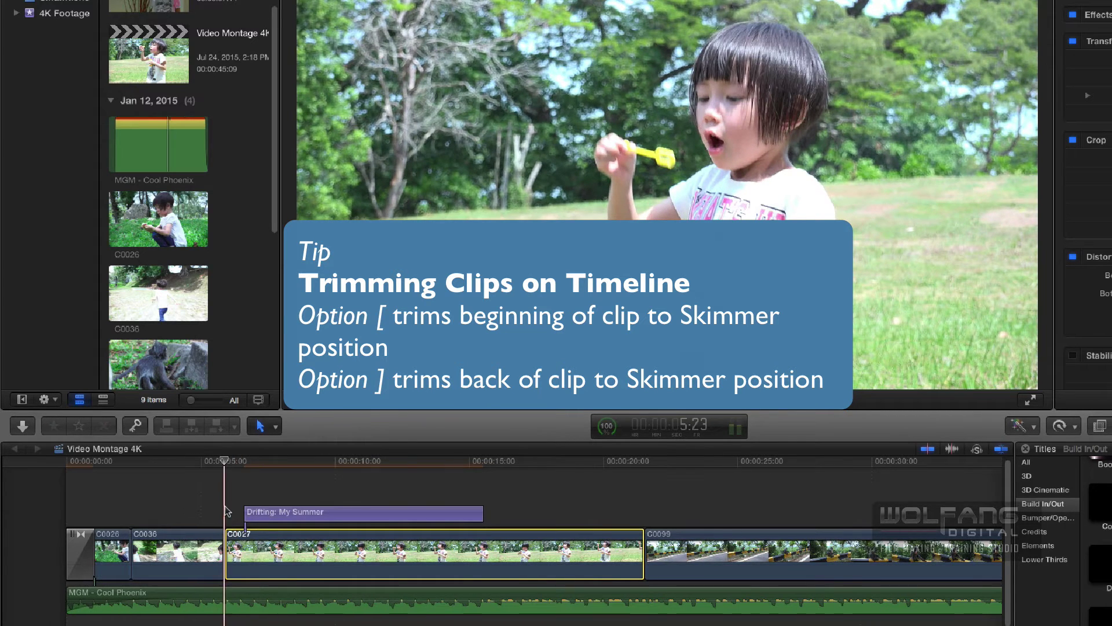
{"action": "key", "text": "space"}
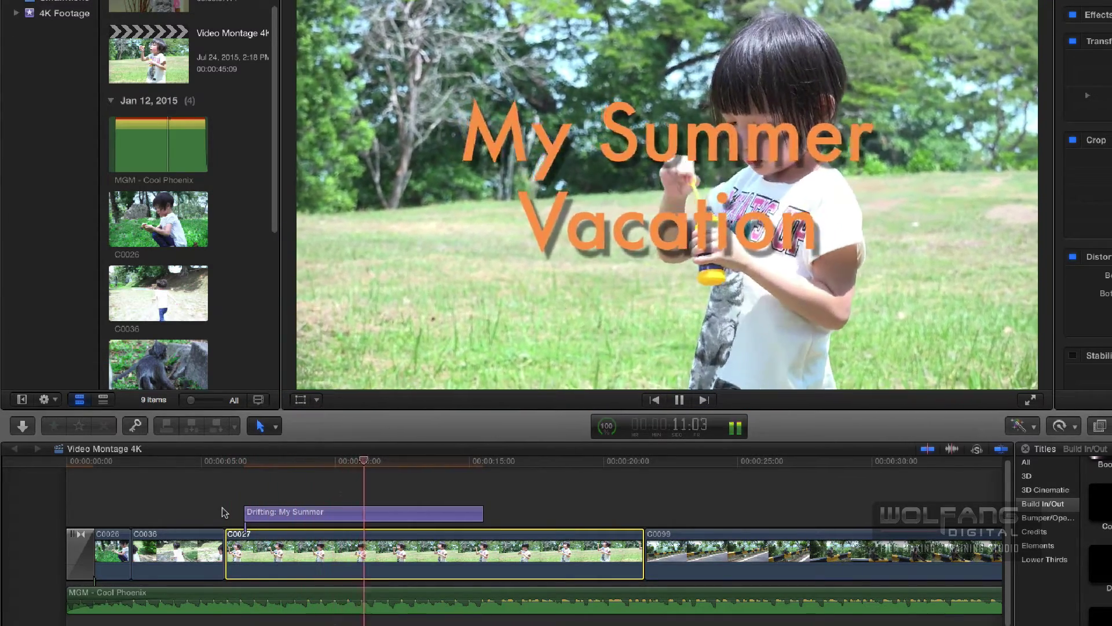
{"action": "key", "text": "space"}
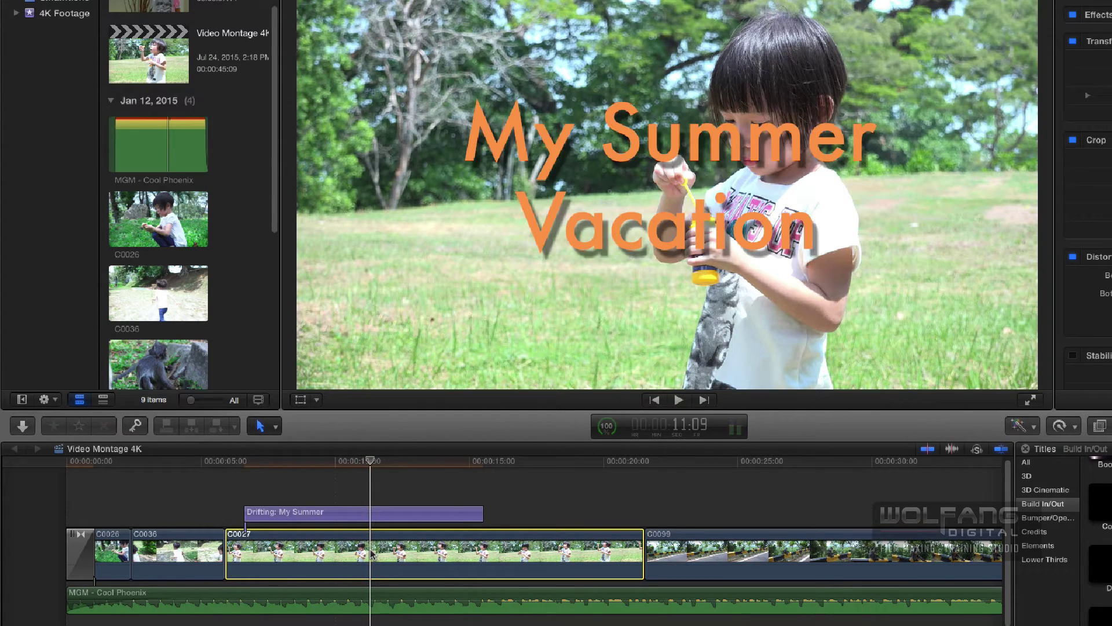
Trim C0027 and the My Summer title to end at the playhead
{"action": "key", "text": "alt"}
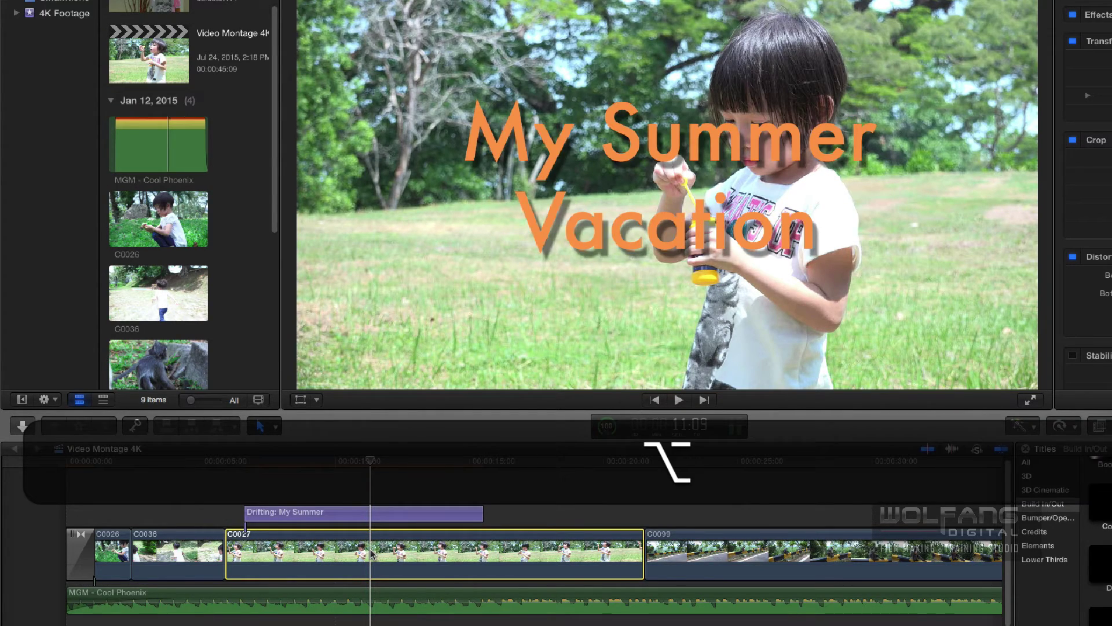
{"action": "key", "text": "alt+bracketright"}
{"action": "left_click", "coordinate": [378, 514]}
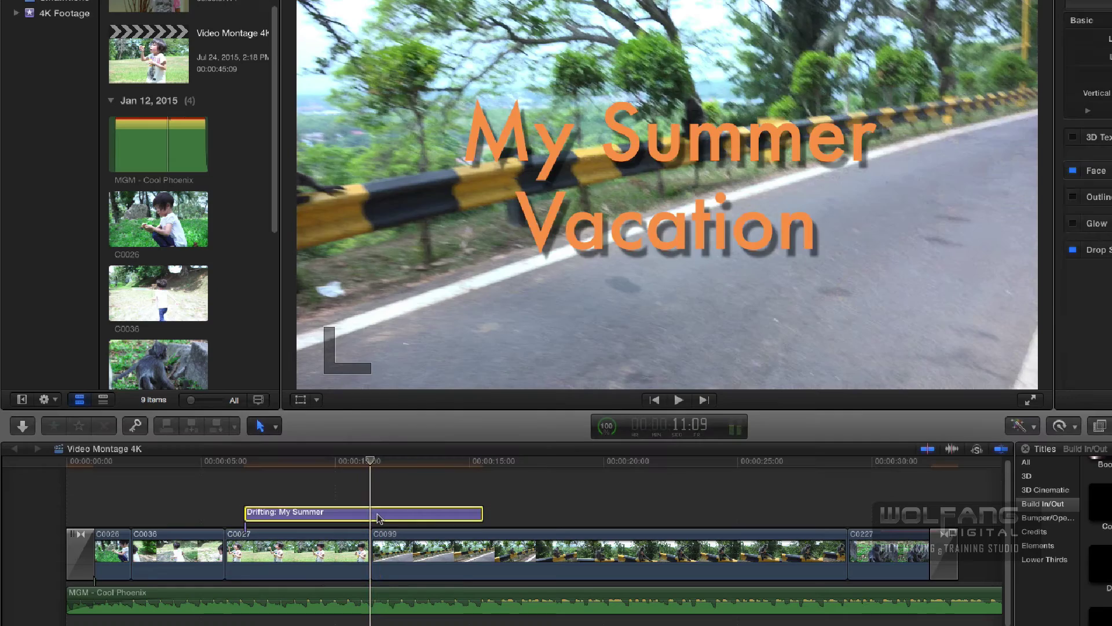
{"action": "key", "text": "alt+bracketright"}
Replay the cut into C0099 and undo the stray trim on C0099
{"action": "left_click", "coordinate": [329, 466]}
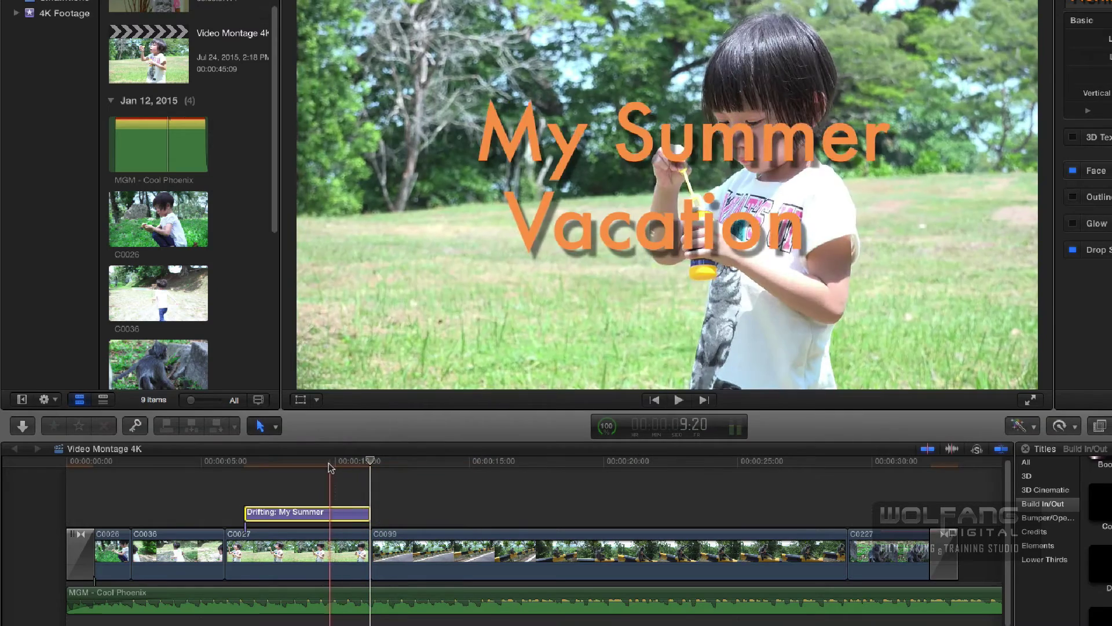
{"action": "key", "text": "space"}
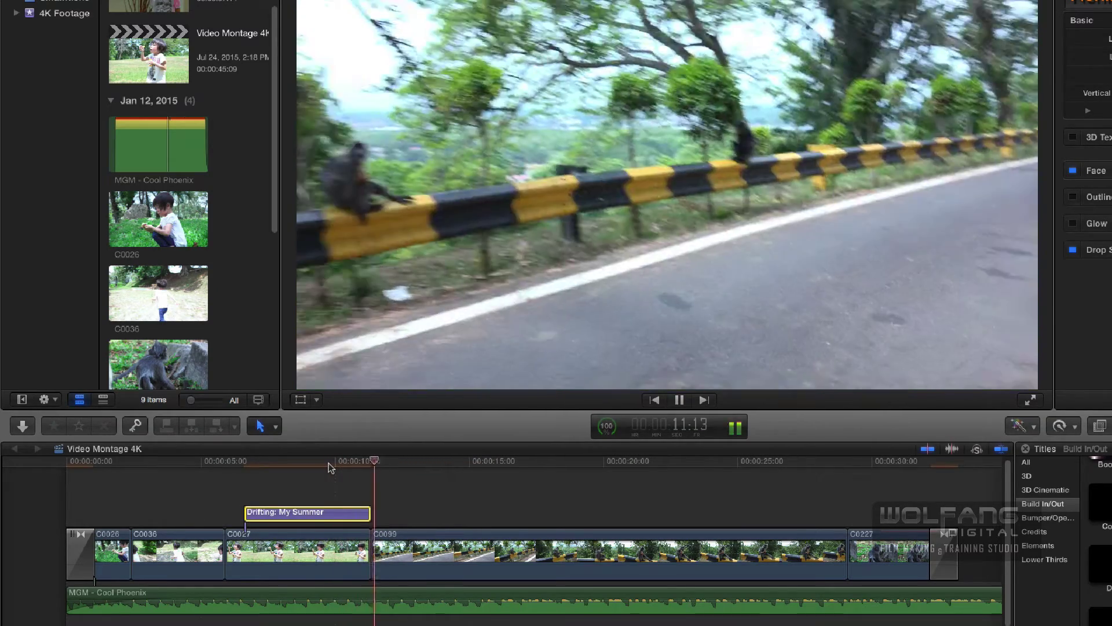
{"action": "key", "text": "space"}
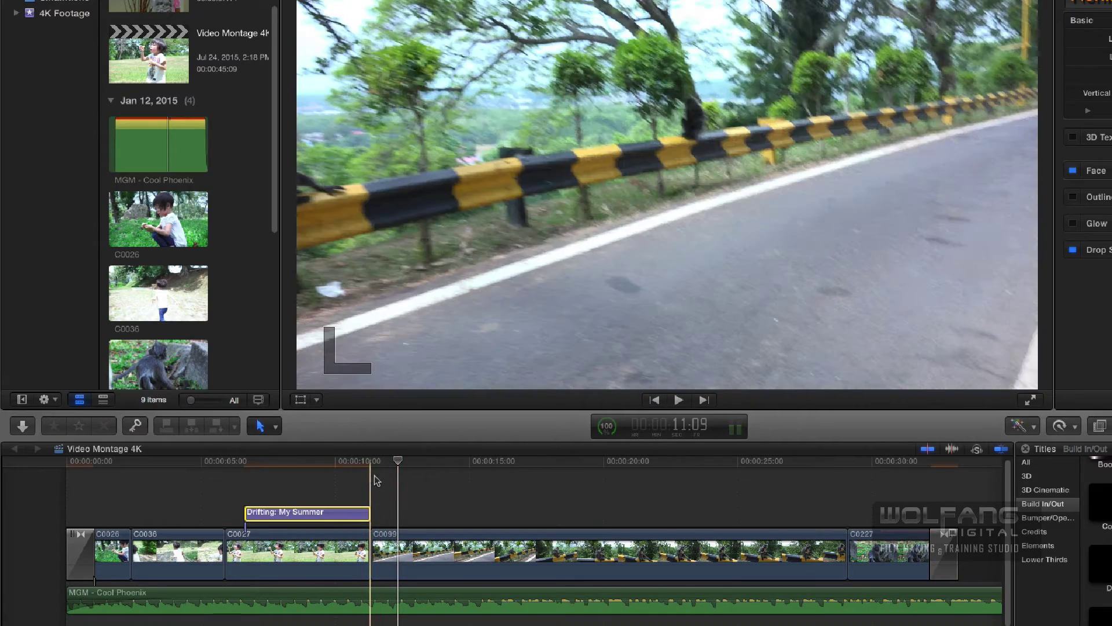
{"action": "left_click", "coordinate": [370, 481]}
{"action": "key", "text": "space"}
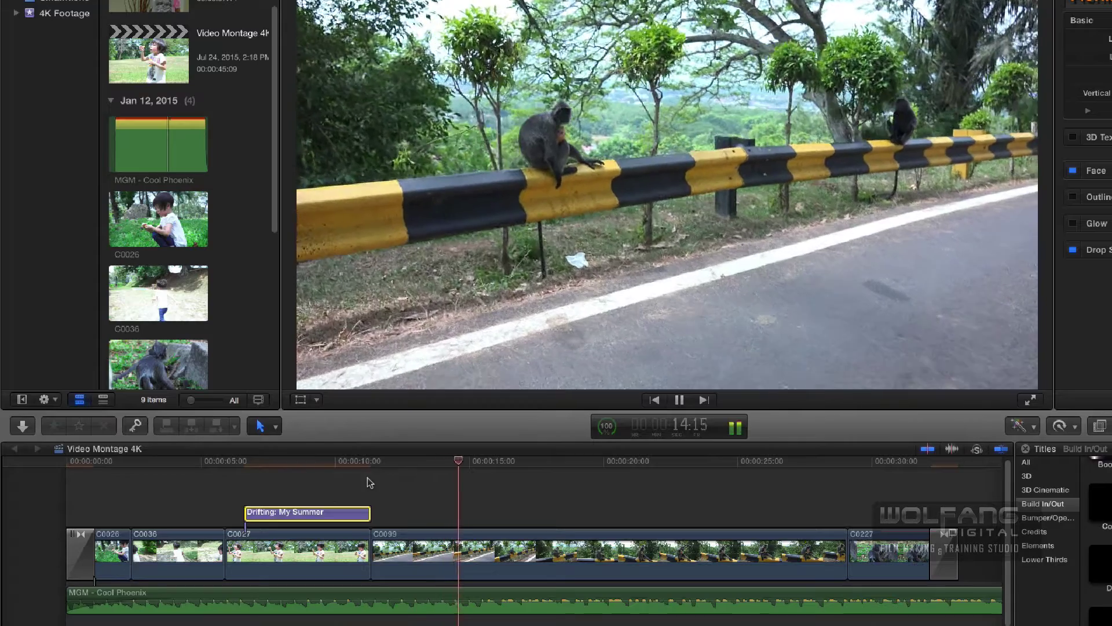
{"action": "key", "text": "space"}
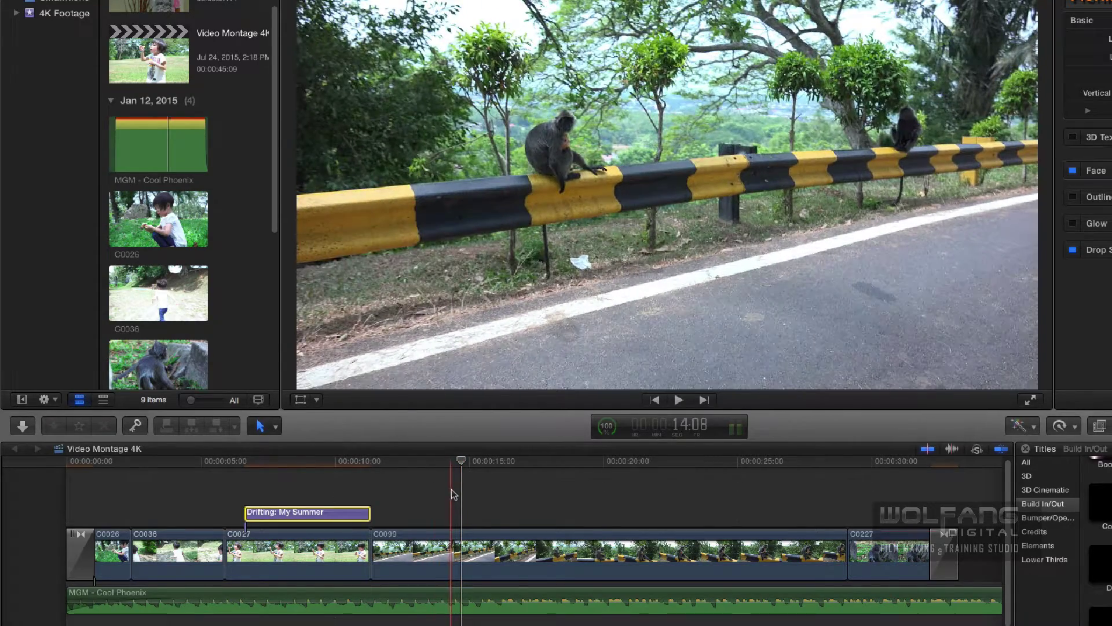
{"action": "scroll", "coordinate": [453, 493], "scroll_direction": "left", "scroll_amount": 3}
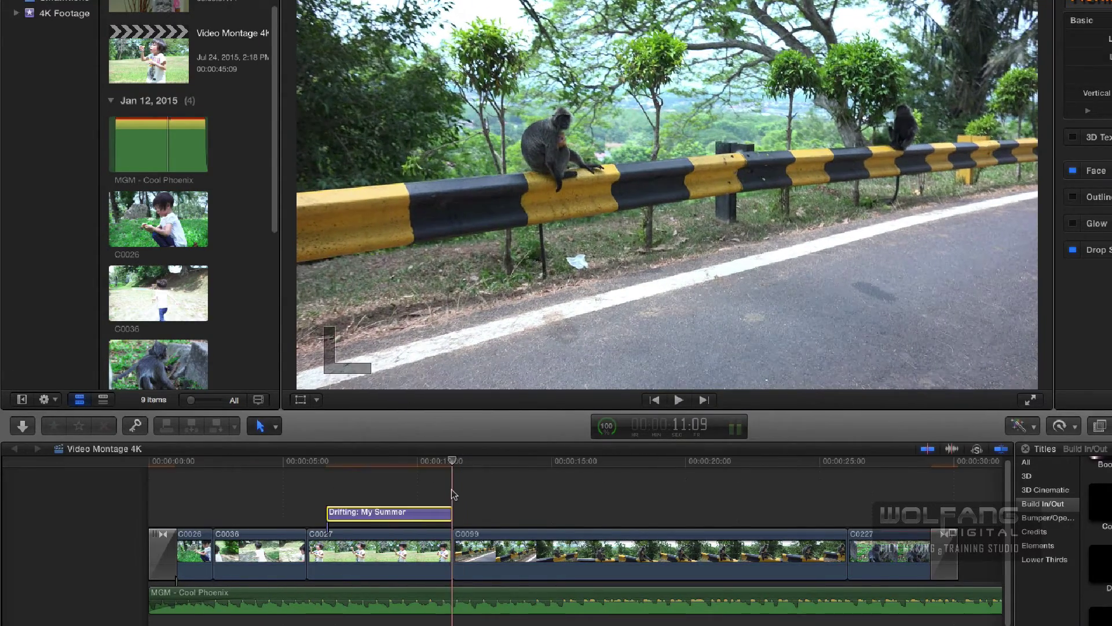
{"action": "key", "text": "super+z"}
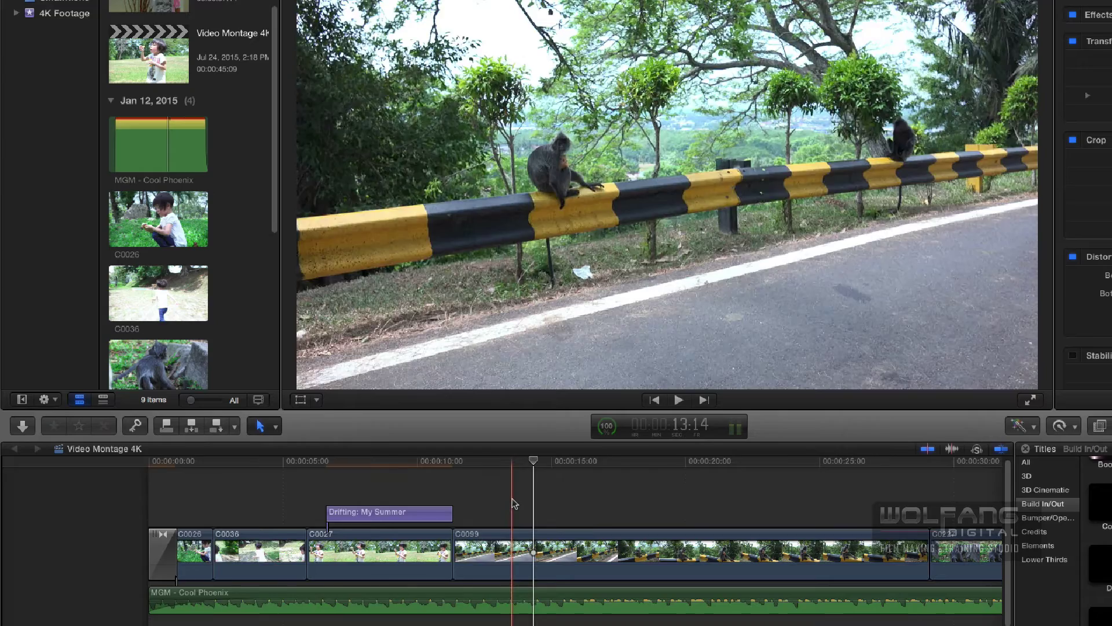
Trim C0099 to end near 15 seconds, then review the montage to its end
{"action": "scroll", "coordinate": [514, 502], "scroll_direction": "left", "scroll_amount": 3}
{"action": "left_click", "coordinate": [514, 503]}
{"action": "key", "text": "space"}
{"action": "key", "text": "space"}
{"action": "scroll", "coordinate": [490, 487], "scroll_direction": "right", "scroll_amount": 2}
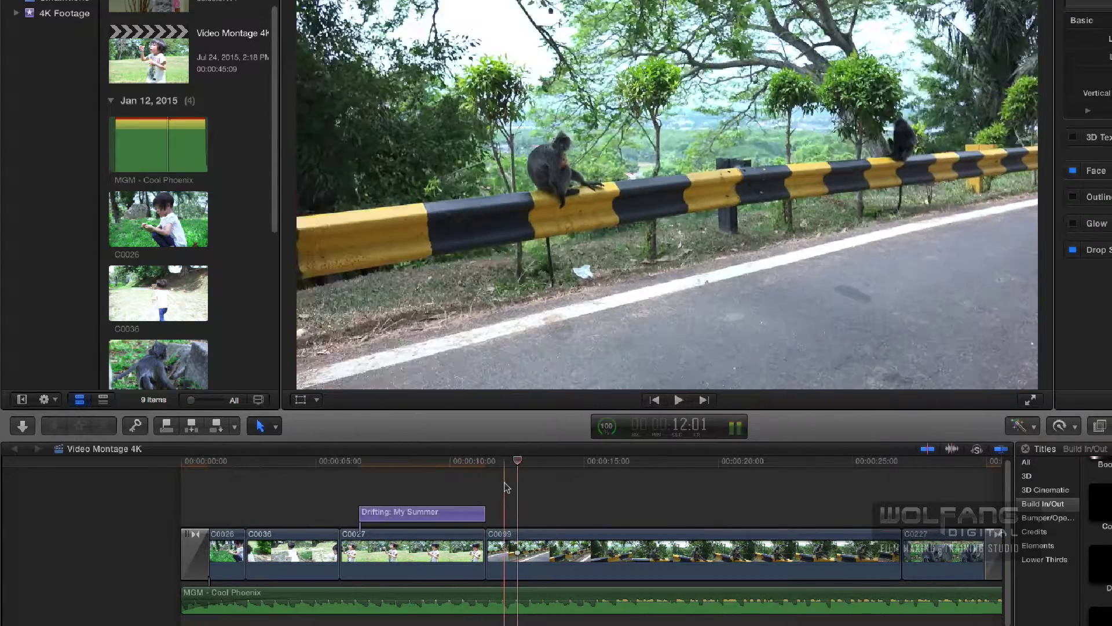
{"action": "scroll", "coordinate": [492, 484], "scroll_direction": "left", "scroll_amount": 2}
{"action": "key", "text": "space"}
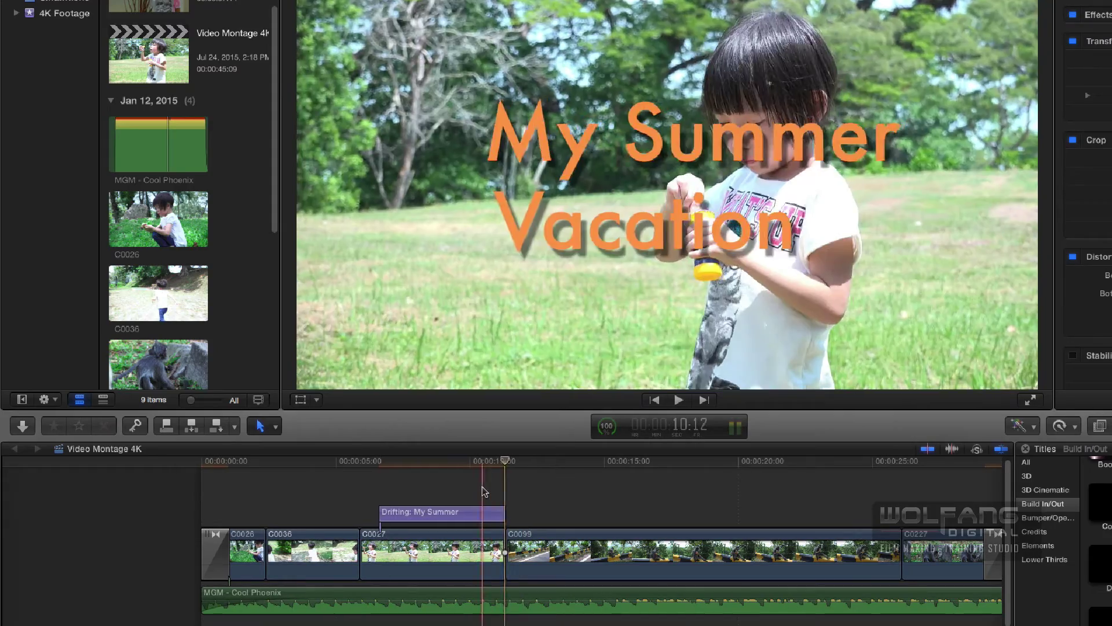
{"action": "scroll", "coordinate": [482, 487], "scroll_direction": "right", "scroll_amount": 3}
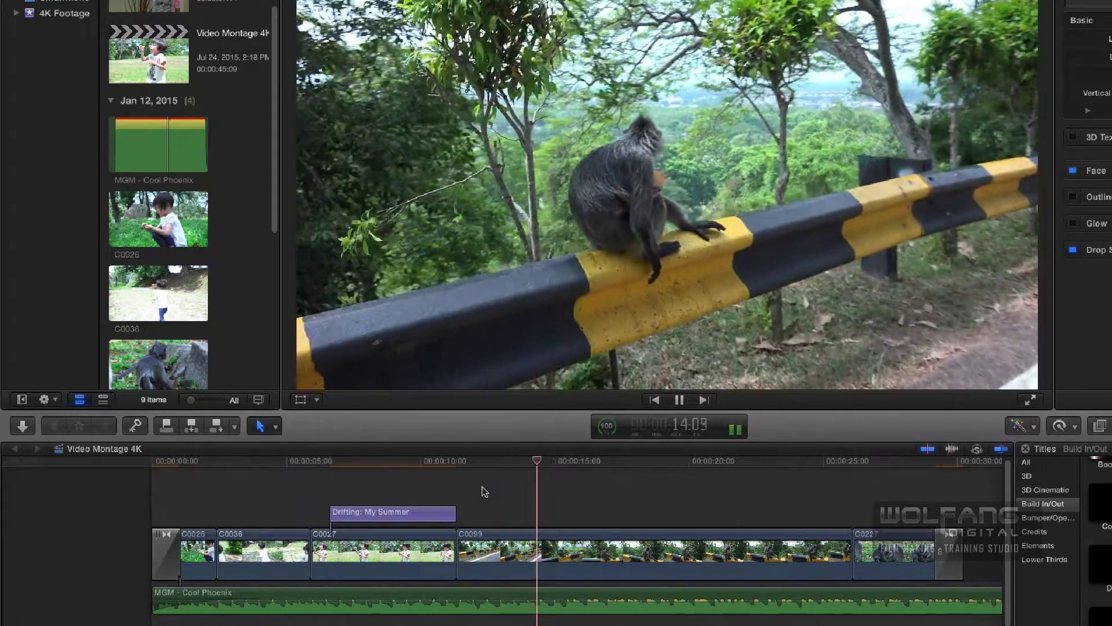
{"action": "key", "text": "space"}
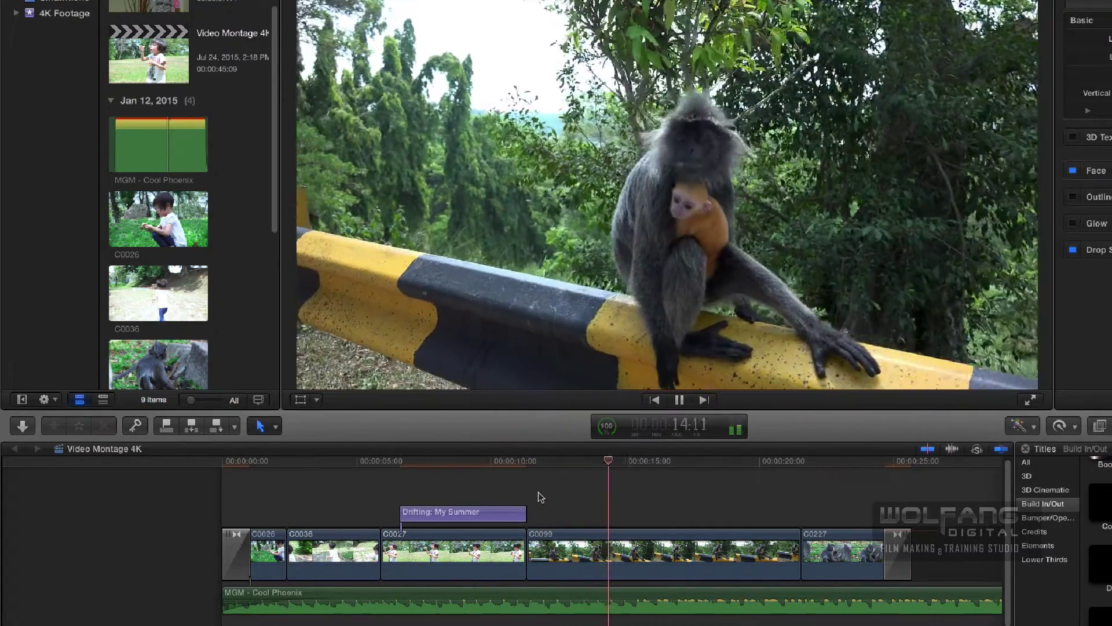
{"action": "key", "text": "space"}
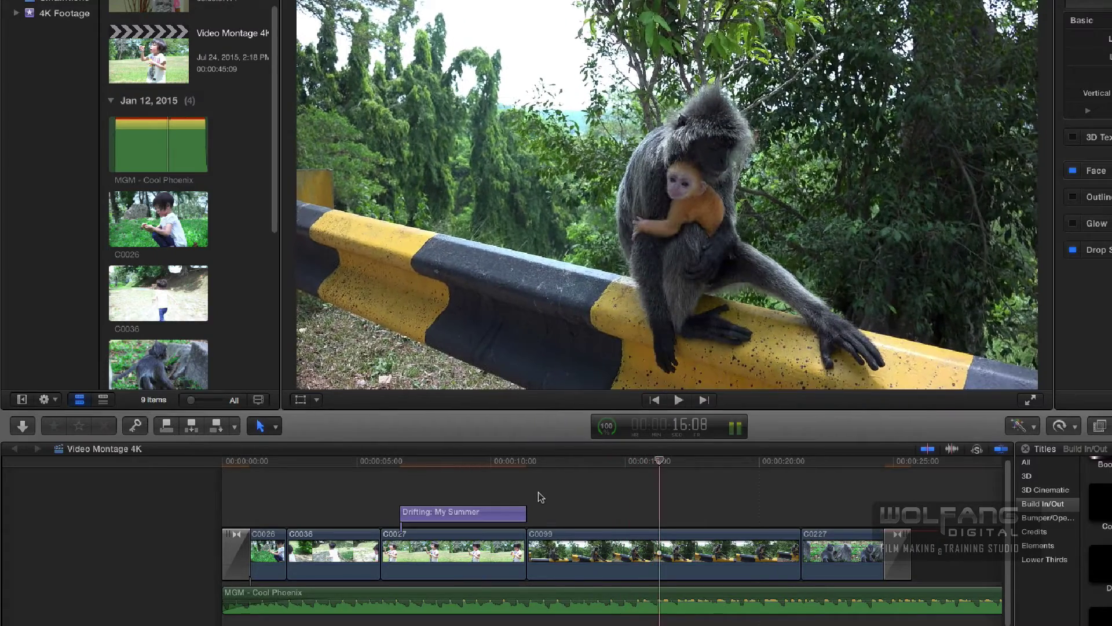
{"action": "key", "text": "alt+bracketright"}
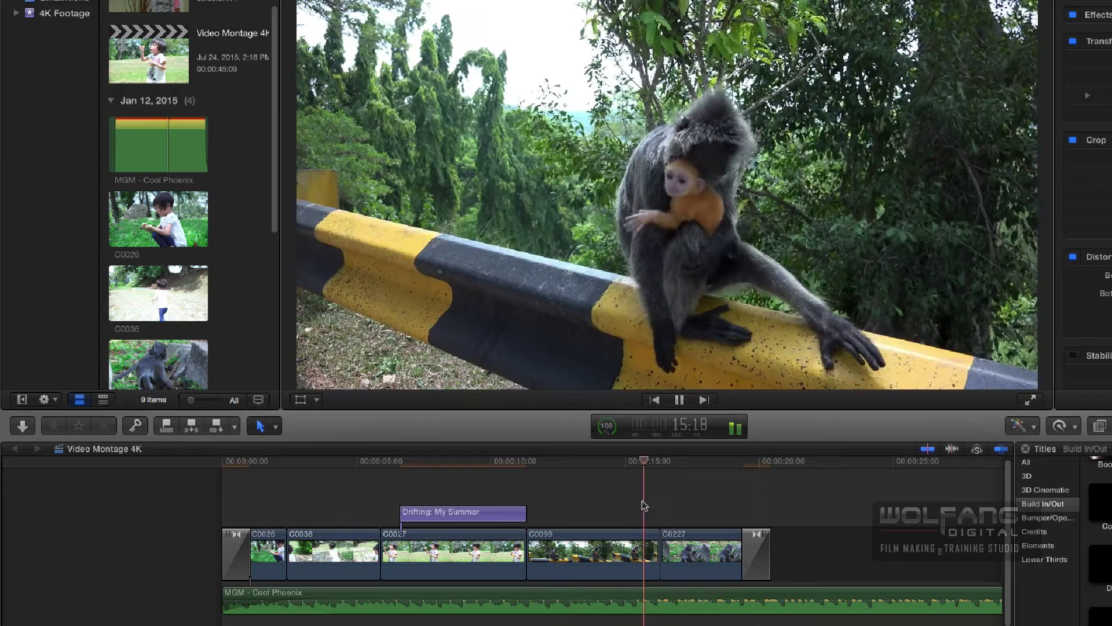
{"action": "key", "text": "space"}
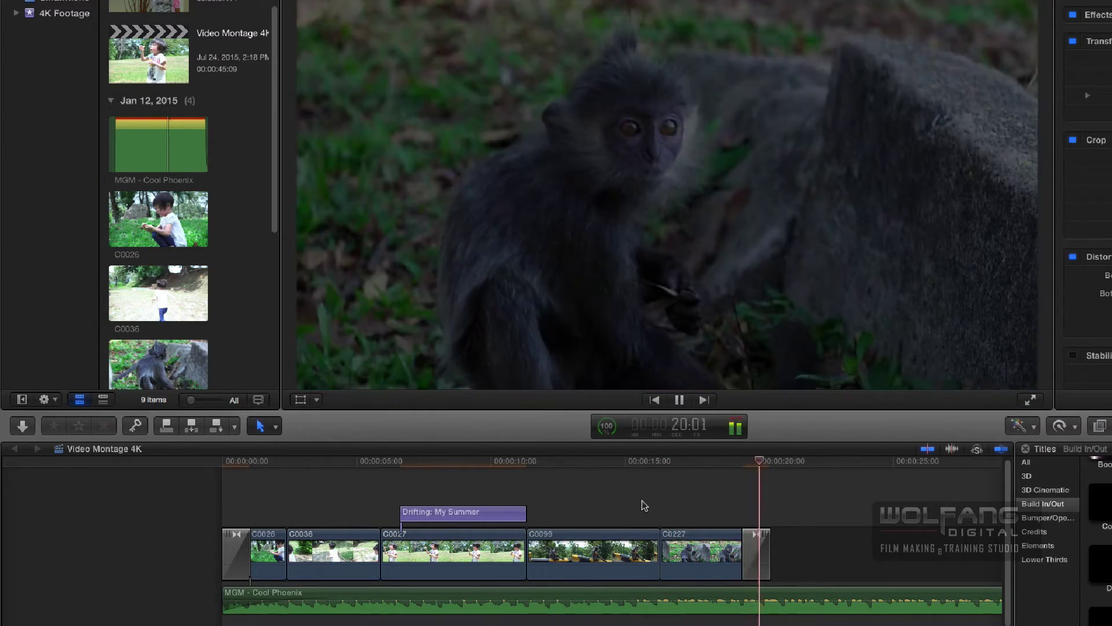
Trim the MGM - Cool Phoenix music to end with the video and replay from the start
{"action": "key", "text": "space"}
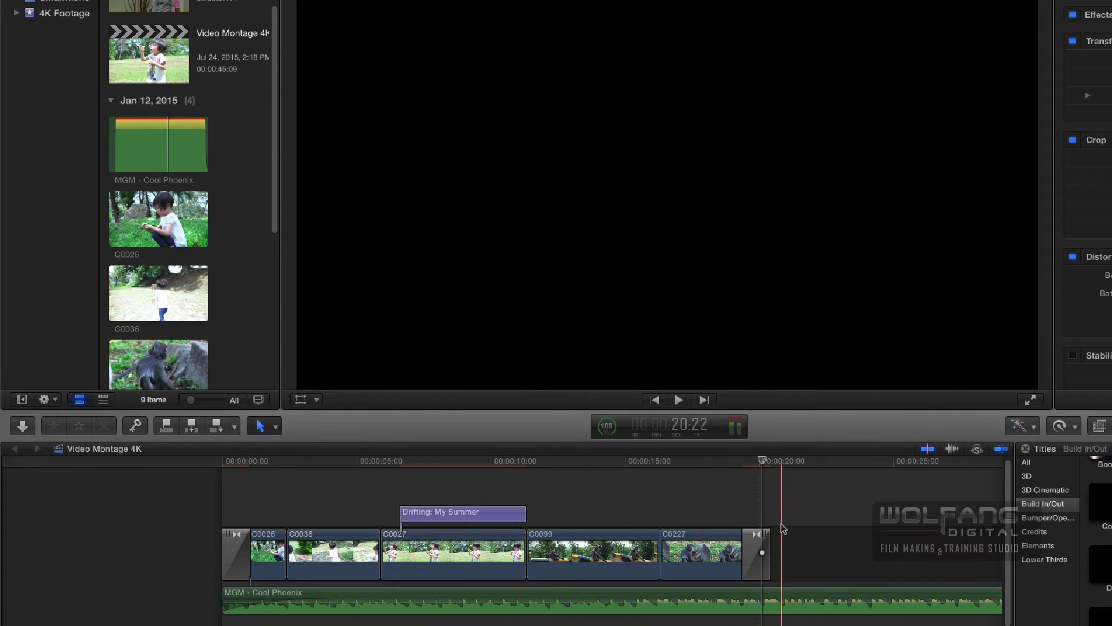
{"action": "left_click", "coordinate": [789, 608]}
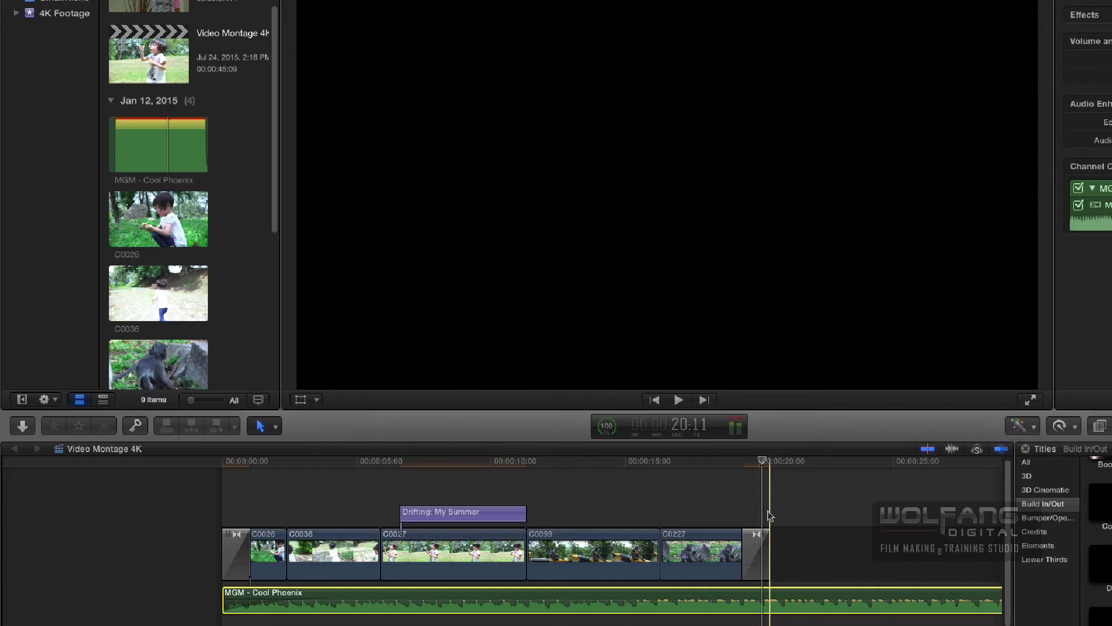
{"action": "key", "text": "alt+bracketright"}
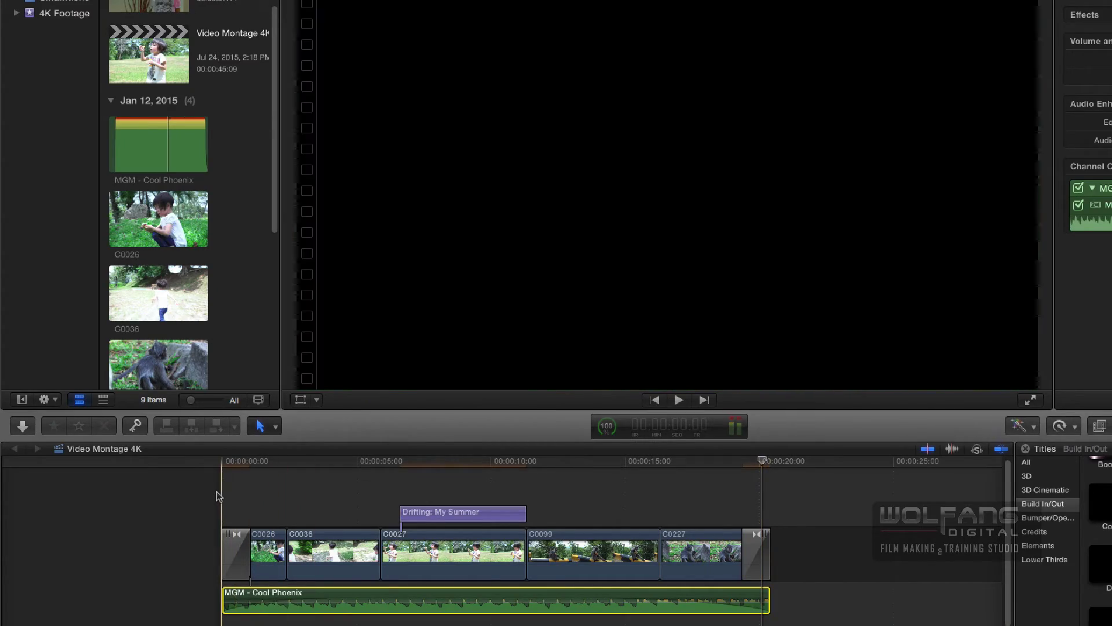
{"action": "key", "text": "space"}
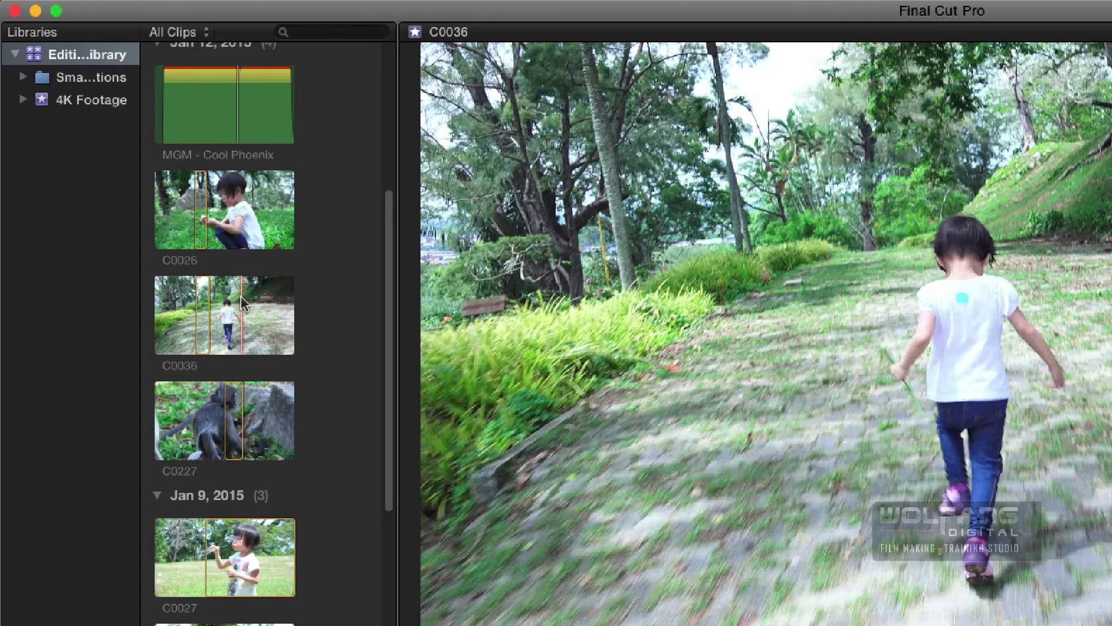
Mark in and out points around a short range of browser clip C0036
{"action": "key", "text": "i"}
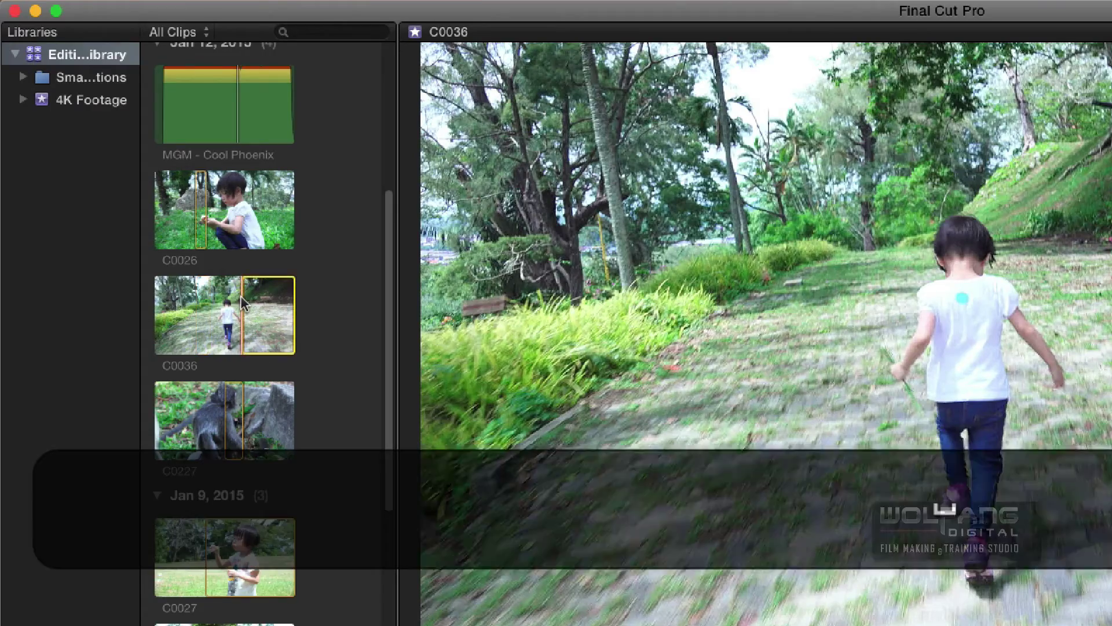
{"action": "key", "text": "space"}
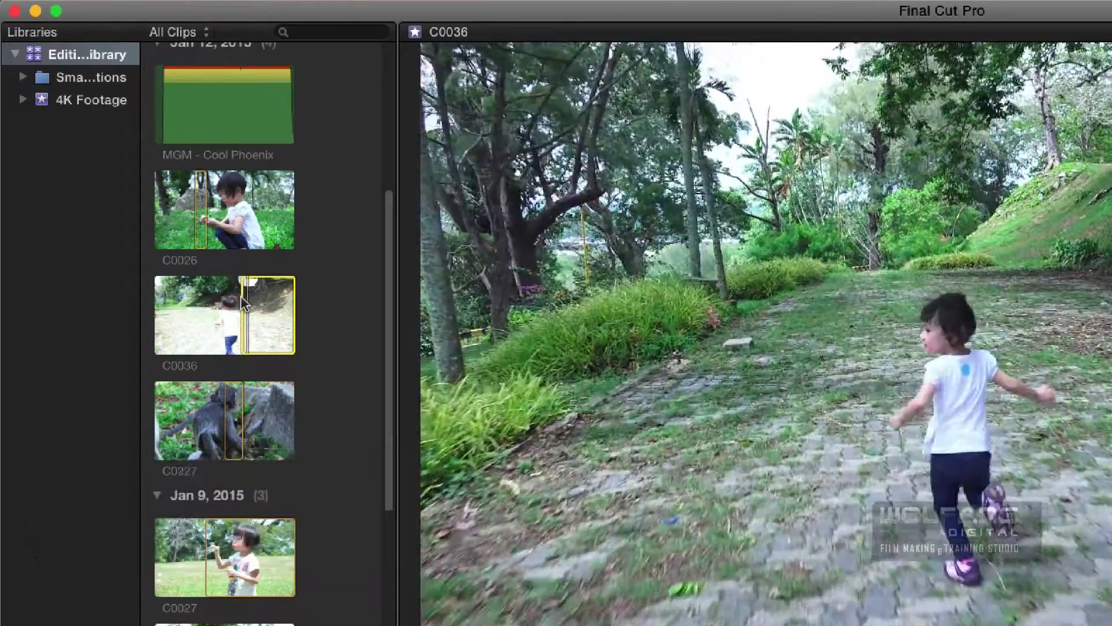
{"action": "key", "text": "o"}
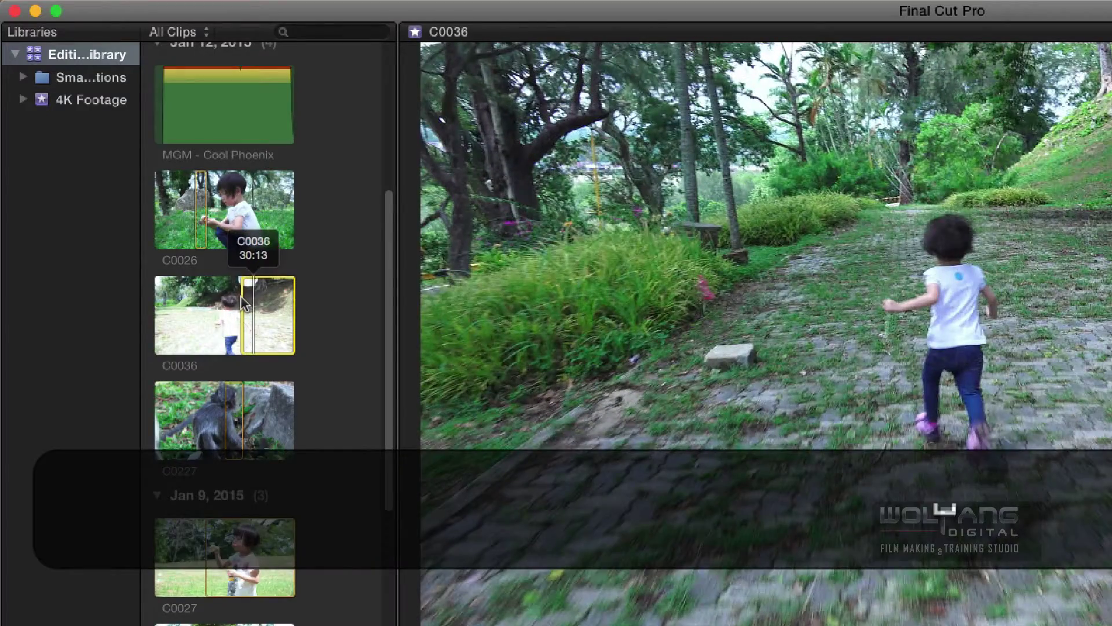
{"action": "key", "text": "o"}
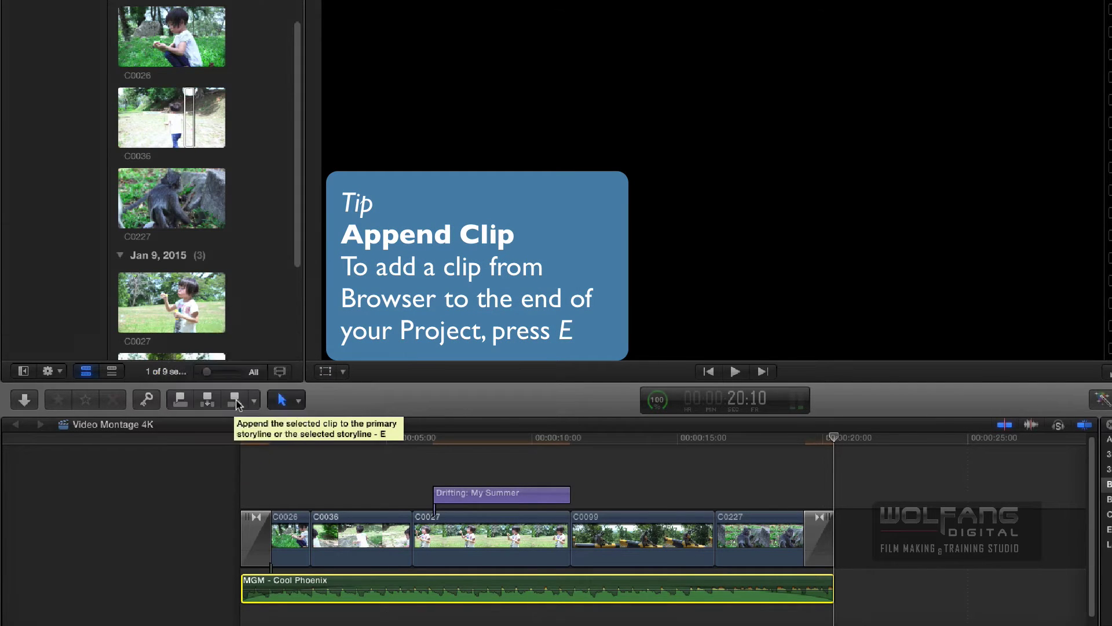
Append the marked C0036 range to the project's end with a Cross Dissolve
{"action": "key", "text": "e"}
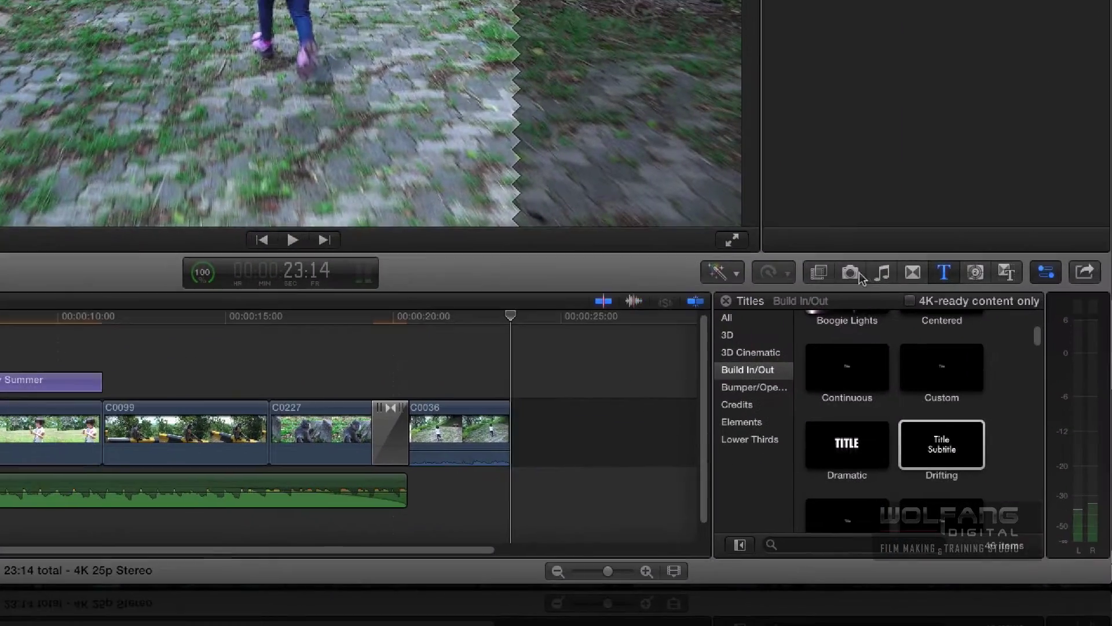
{"action": "left_click", "coordinate": [912, 272]}
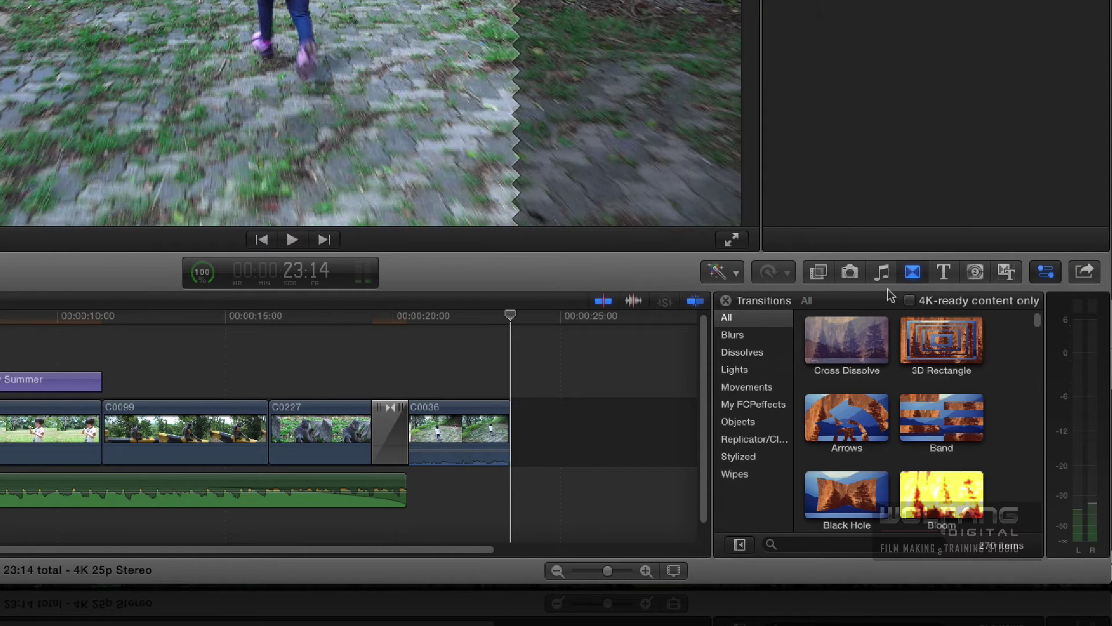
{"action": "left_click_drag", "start_coordinate": [835, 346], "coordinate": [494, 425]}
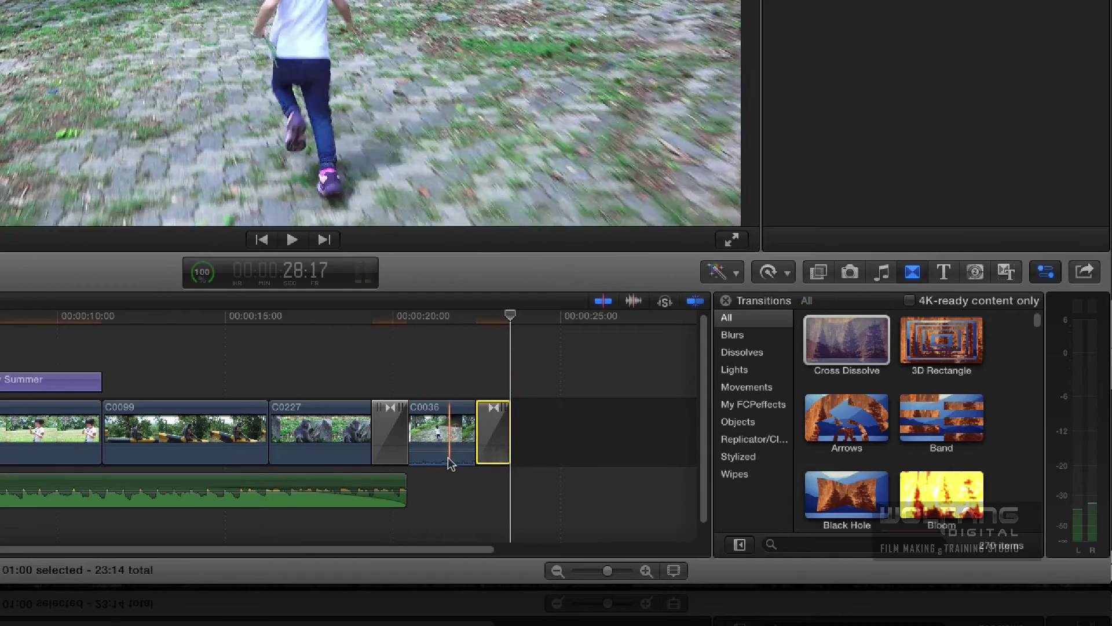
Mute C0036's audio channels and extend the Cool Phoenix music to about 24:05
{"action": "left_click", "coordinate": [449, 426]}
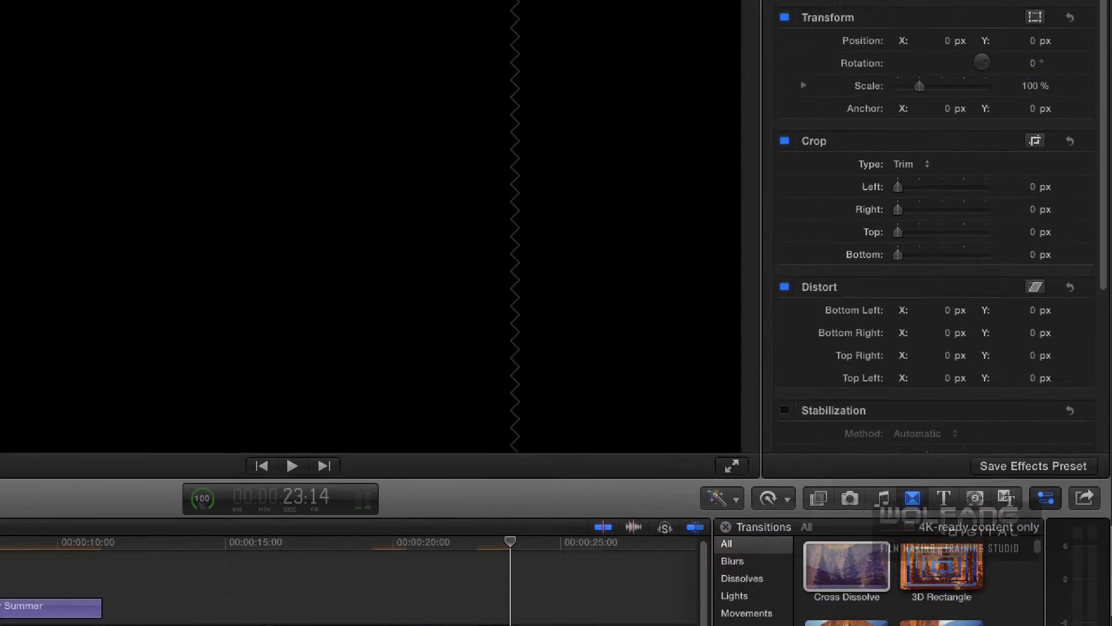
{"action": "left_click", "coordinate": [939, 28]}
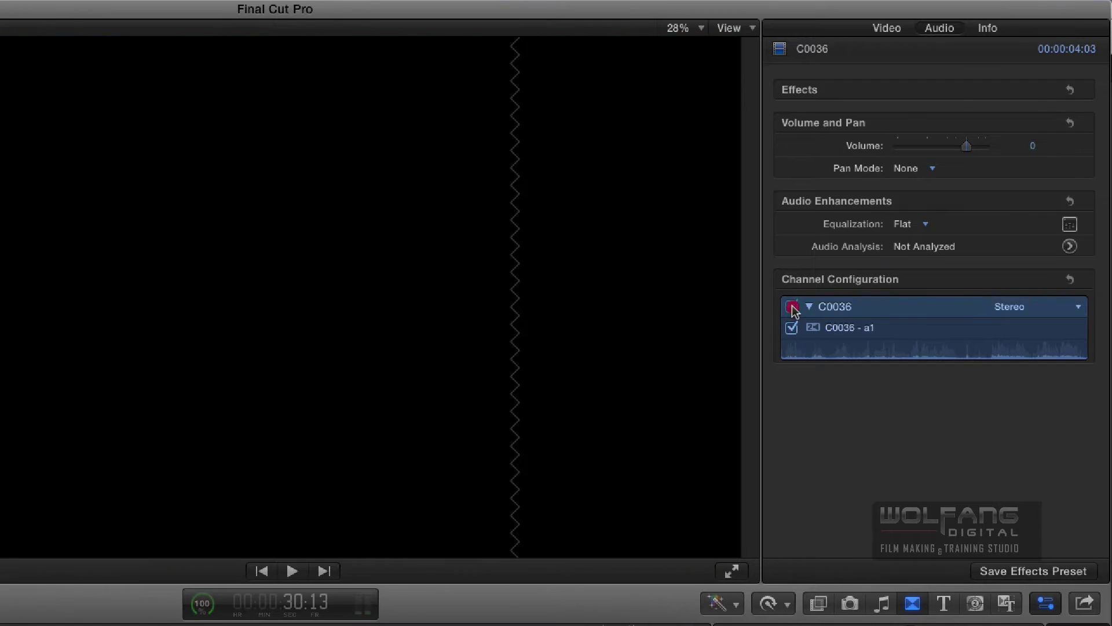
{"action": "left_click", "coordinate": [792, 307]}
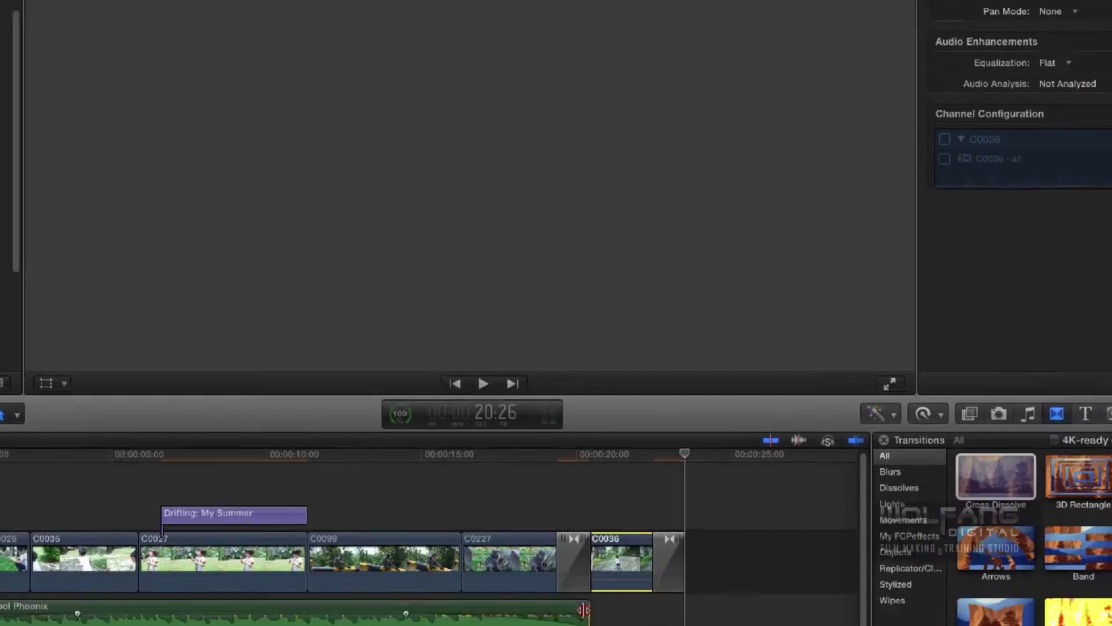
{"action": "left_click_drag", "start_coordinate": [583, 609], "coordinate": [698, 612]}
{"action": "left_click_drag", "start_coordinate": [830, 453], "coordinate": [834, 452]}
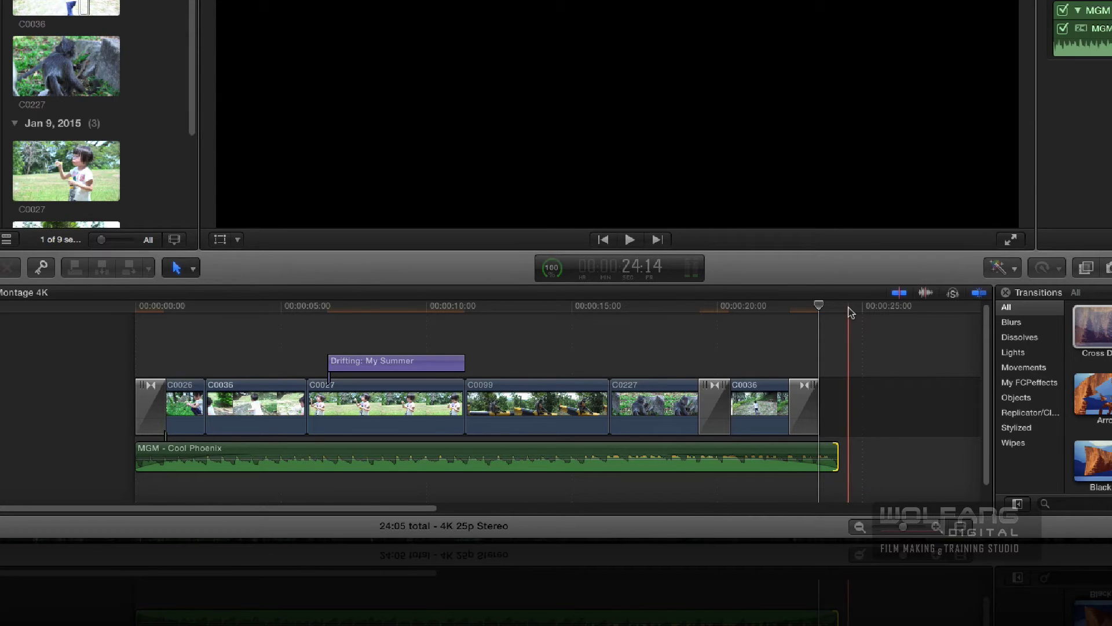
{"action": "key", "text": "Home"}
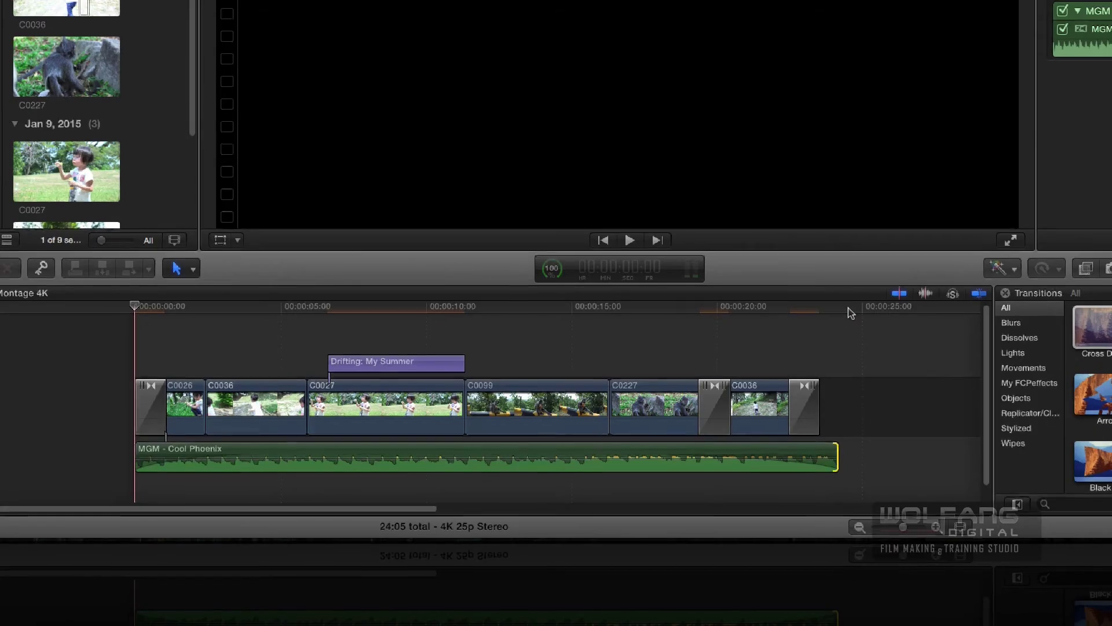
{"action": "key", "text": "space"}
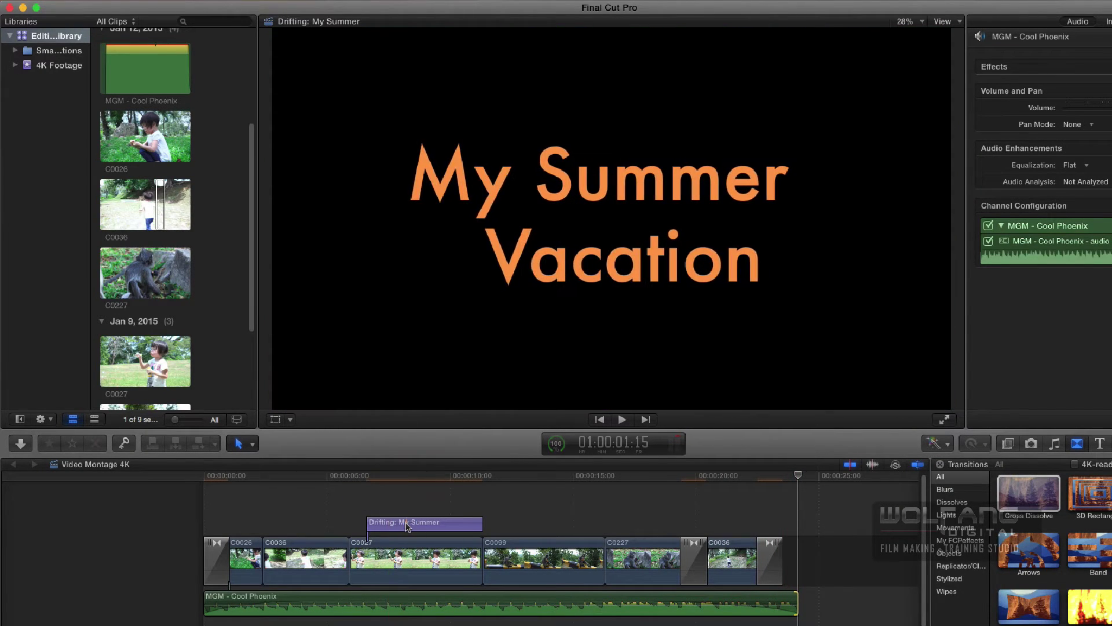
Option-drag the 'My Summer Vacation' title to place a copy above C0036 near 00:00:20
{"action": "left_click", "coordinate": [408, 525]}
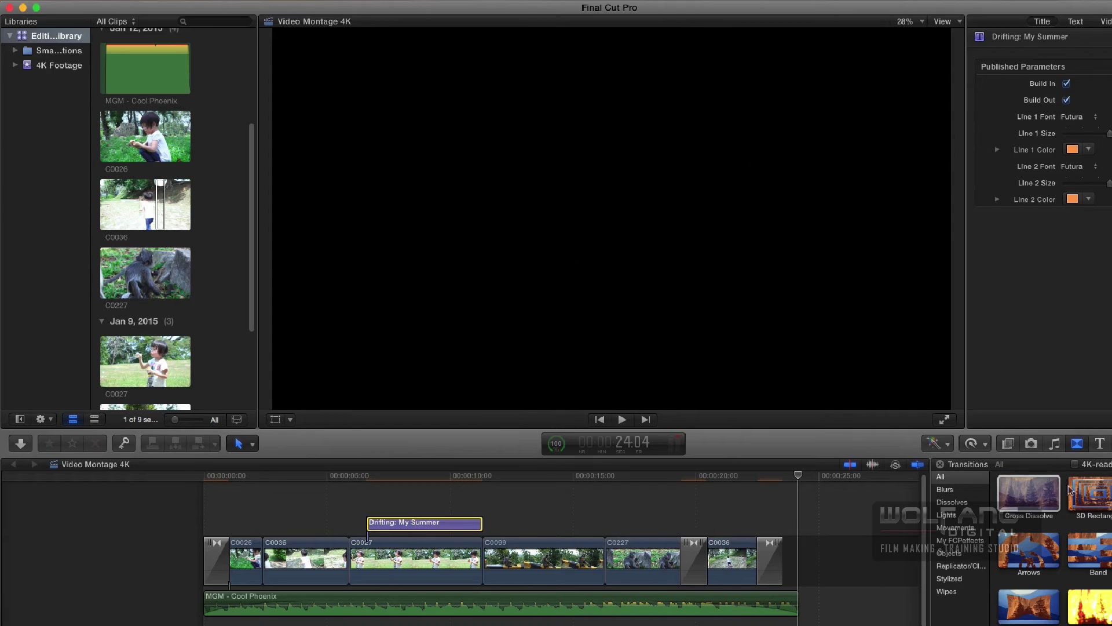
{"action": "left_click", "coordinate": [1099, 443]}
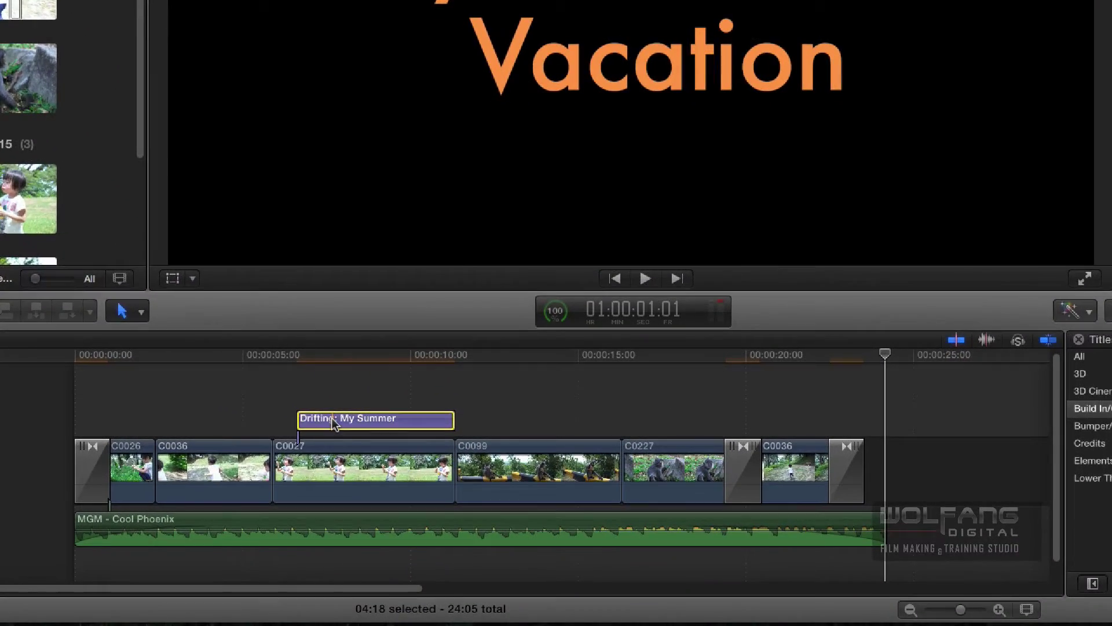
{"action": "left_click", "coordinate": [334, 423]}
{"action": "key", "text": "alt"}
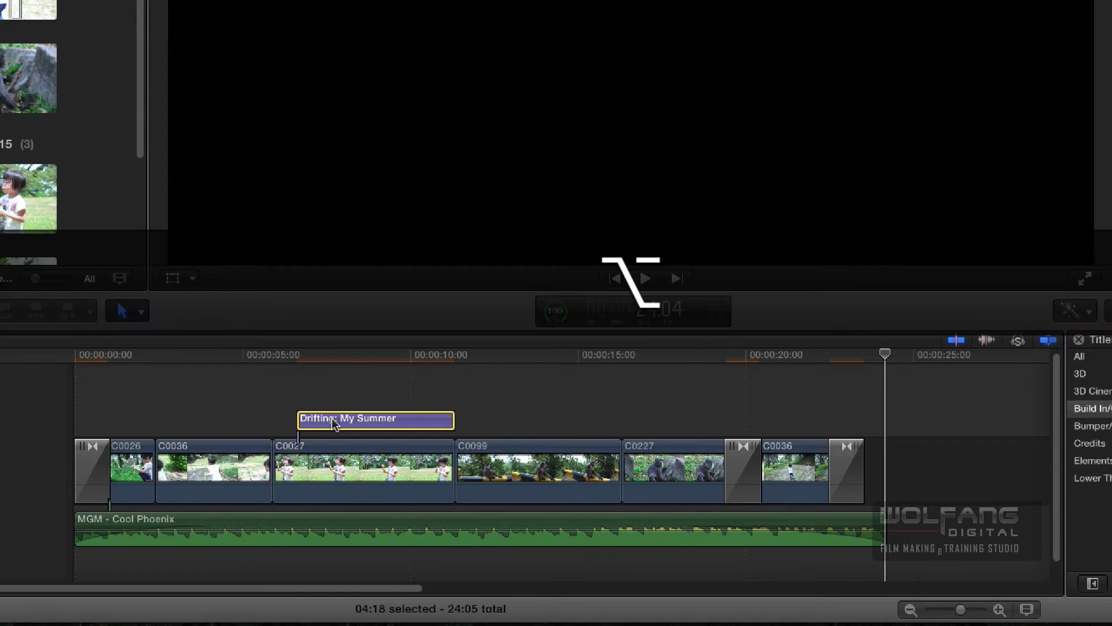
{"action": "left_click_drag", "start_coordinate": [363, 417], "coordinate": [794, 408]}
{"action": "left_click", "coordinate": [806, 430]}
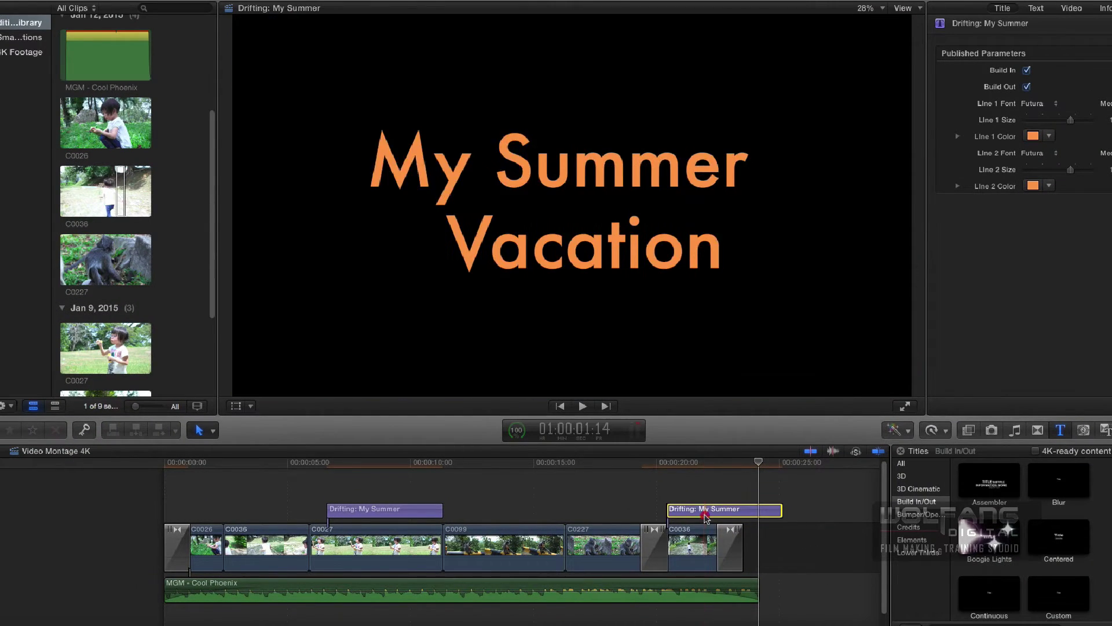
Replace the copied title's first line 'My Summer' with 'Thanks for'
{"action": "left_click", "coordinate": [702, 510]}
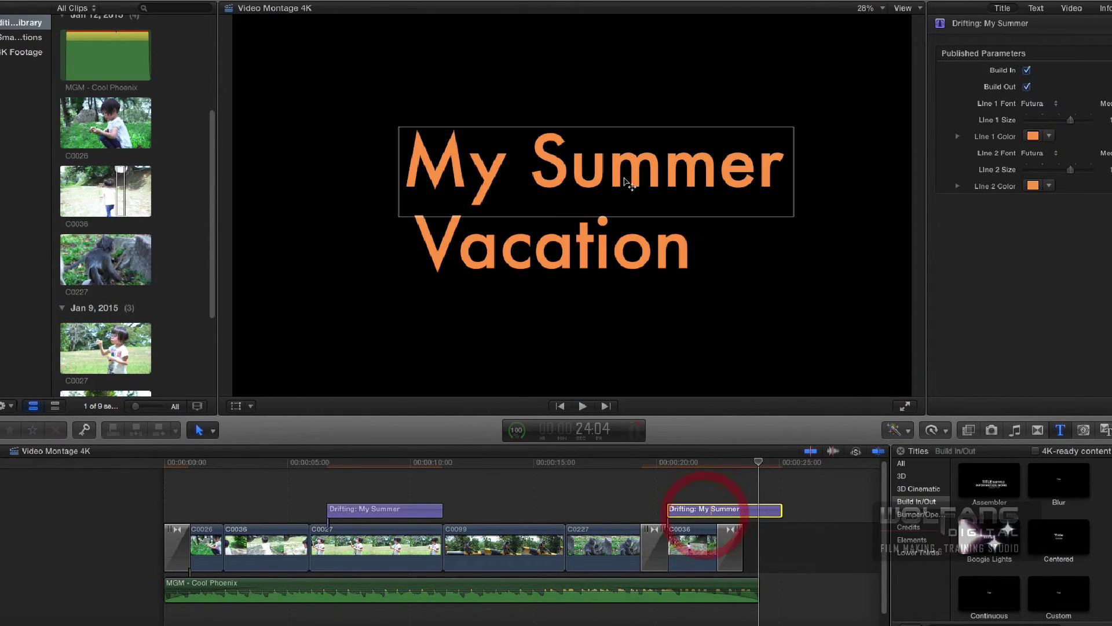
{"action": "double_click", "coordinate": [585, 177]}
{"action": "left_click_drag", "start_coordinate": [398, 168], "coordinate": [776, 174]}
{"action": "type", "text": "Thanks"}
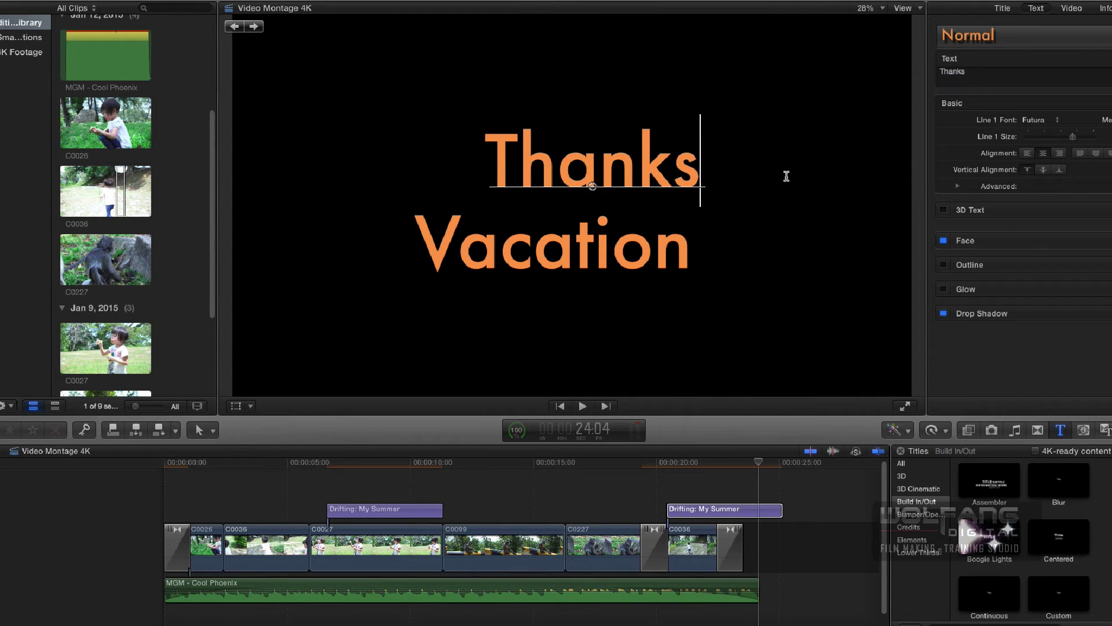
{"action": "type", "text": " for"}
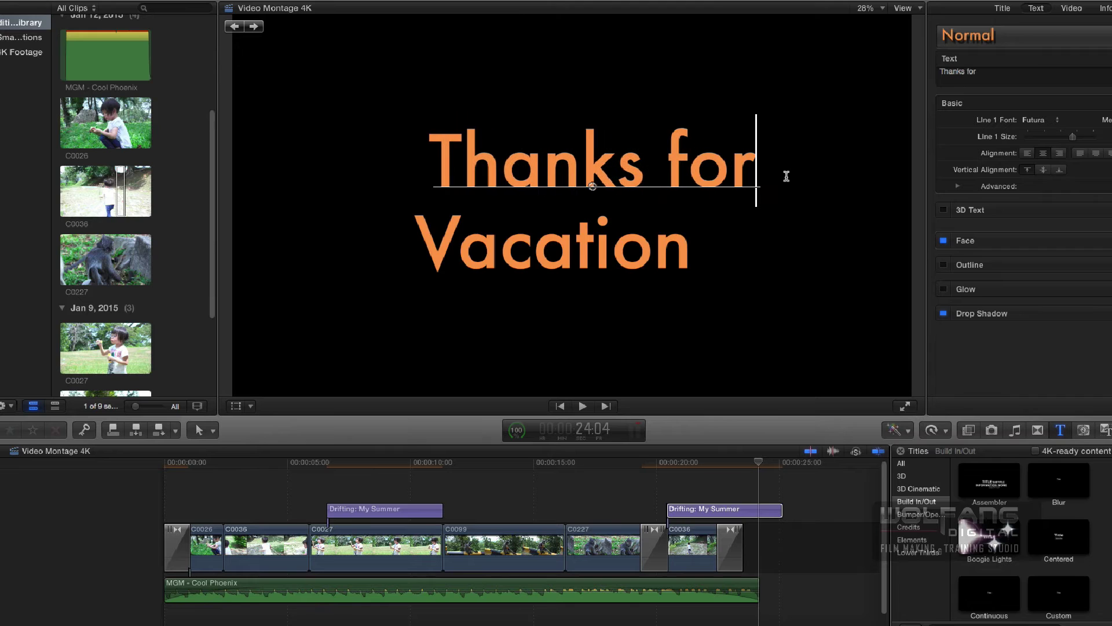
Replace 'Vacation' with lowercase 'watching' on the second title line
{"action": "double_click", "coordinate": [537, 256]}
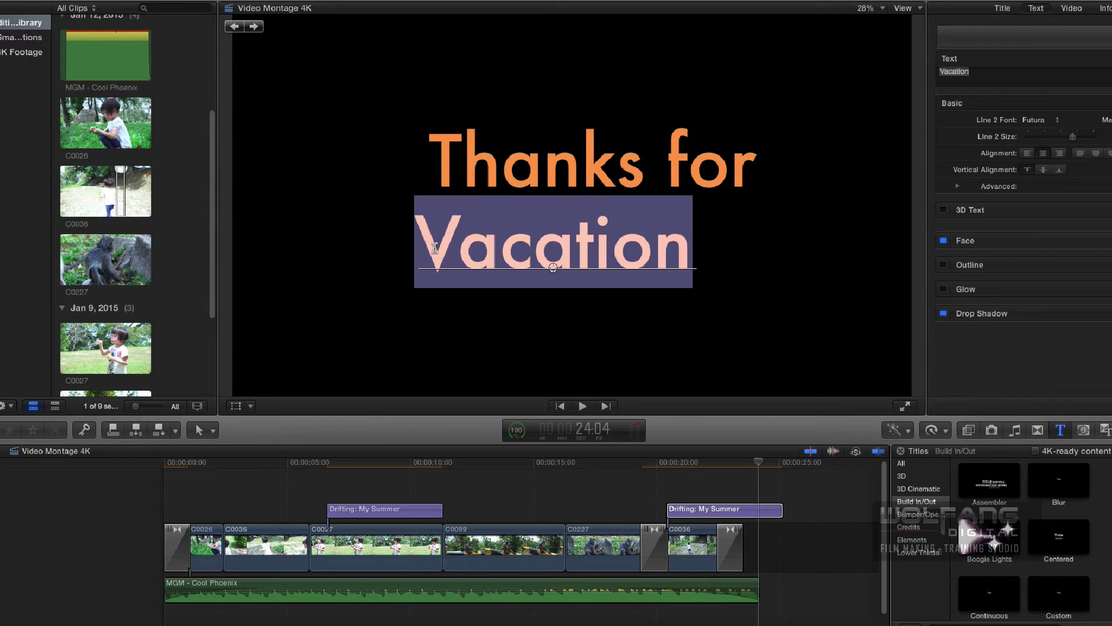
{"action": "left_click_drag", "start_coordinate": [434, 248], "coordinate": [727, 262]}
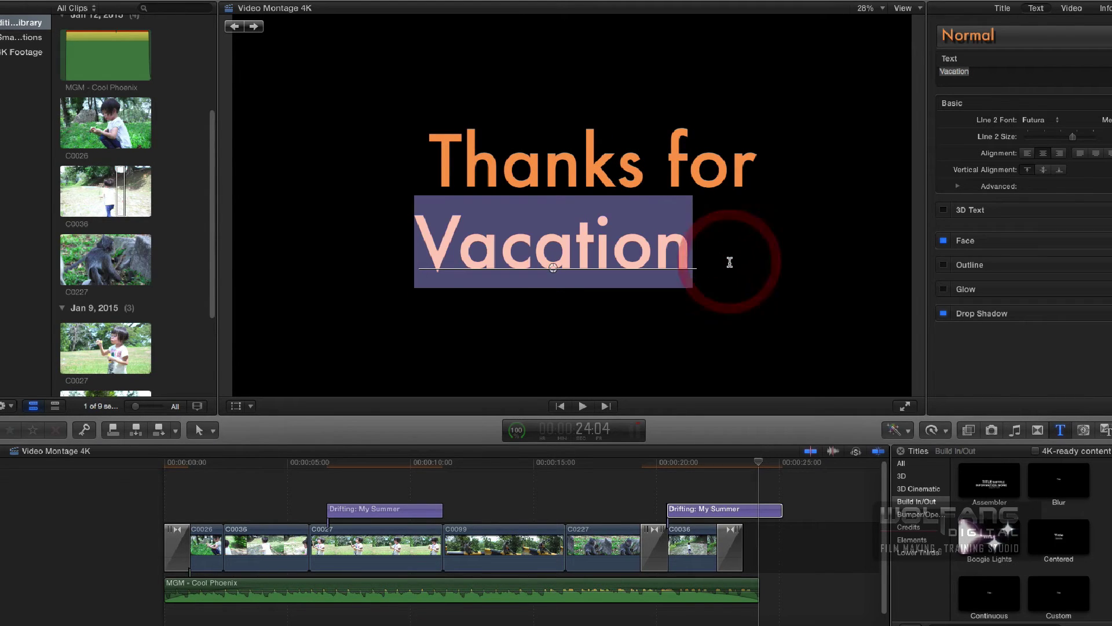
{"action": "type", "text": "Watching"}
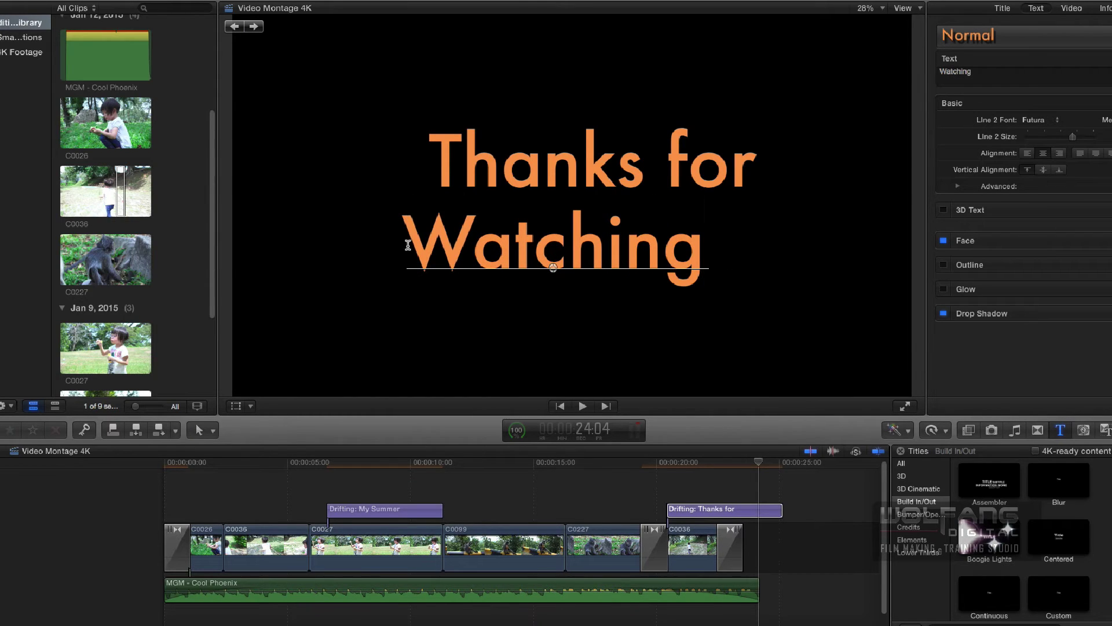
{"action": "left_click_drag", "start_coordinate": [407, 244], "coordinate": [470, 246]}
{"action": "type", "text": "w"}
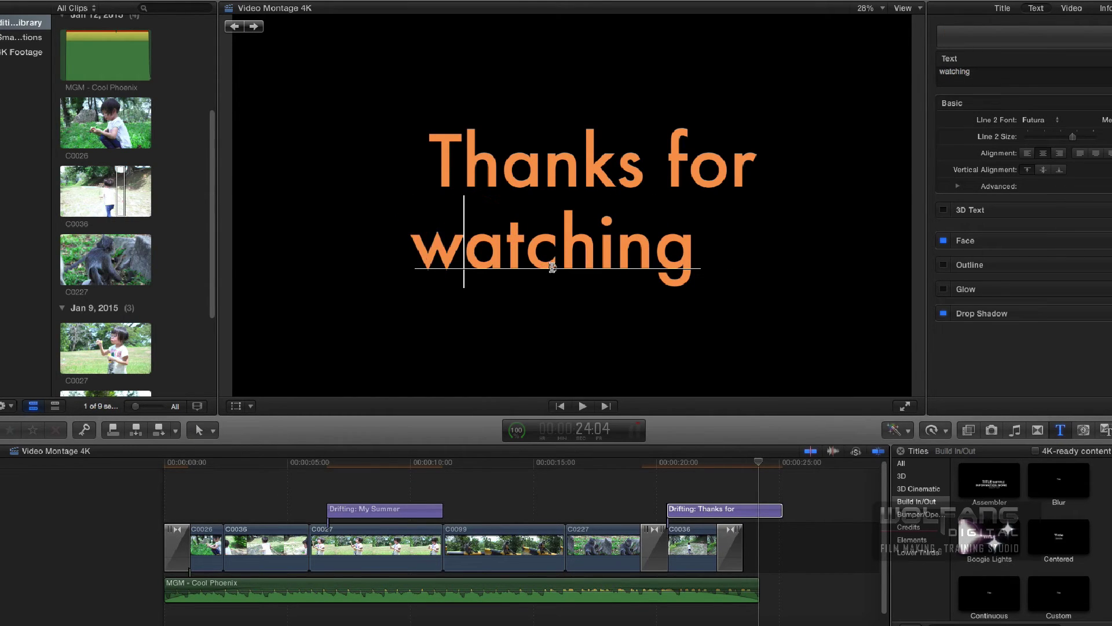
{"action": "left_click", "coordinate": [759, 514]}
{"action": "left_click", "coordinate": [716, 511]}
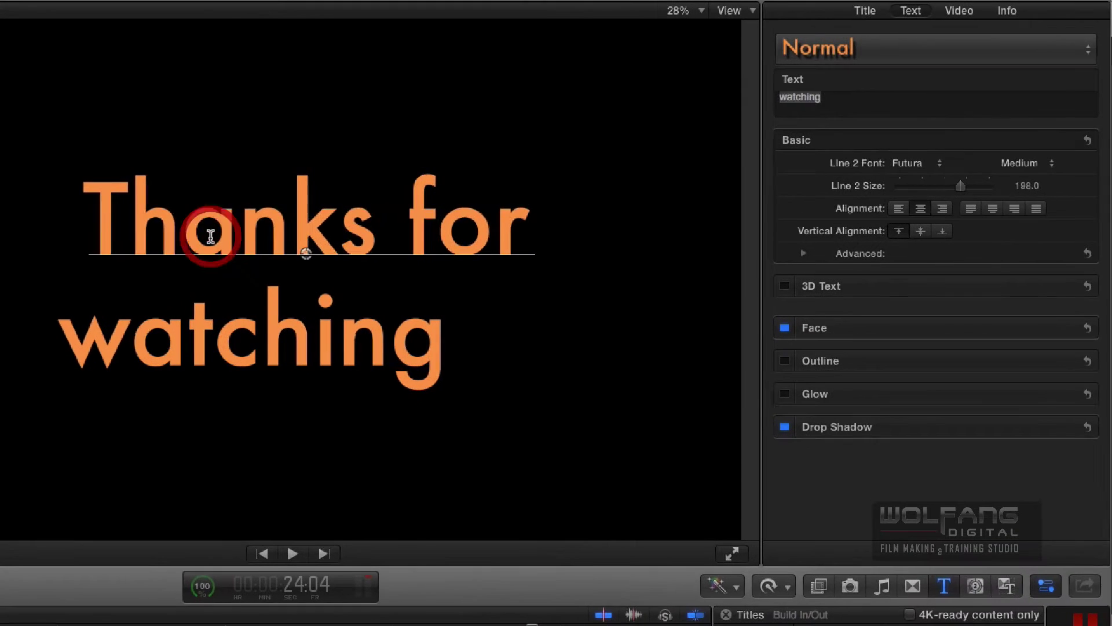
Set the 'Thanks for' line's text size to 100 in the Text inspector
{"action": "double_click", "coordinate": [523, 173]}
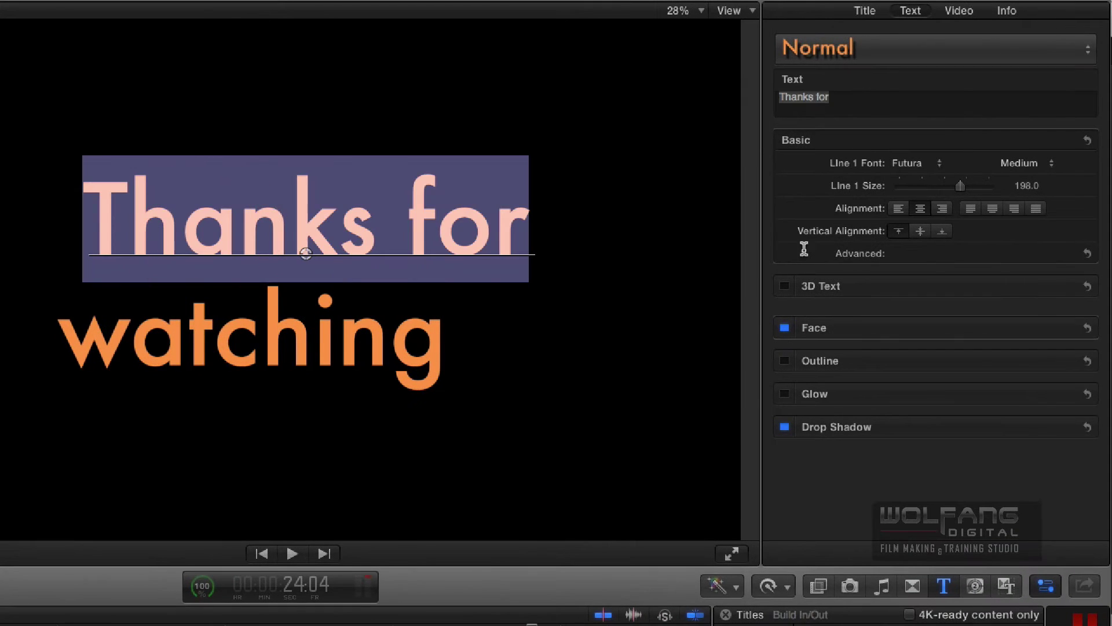
{"action": "left_click", "coordinate": [1026, 186]}
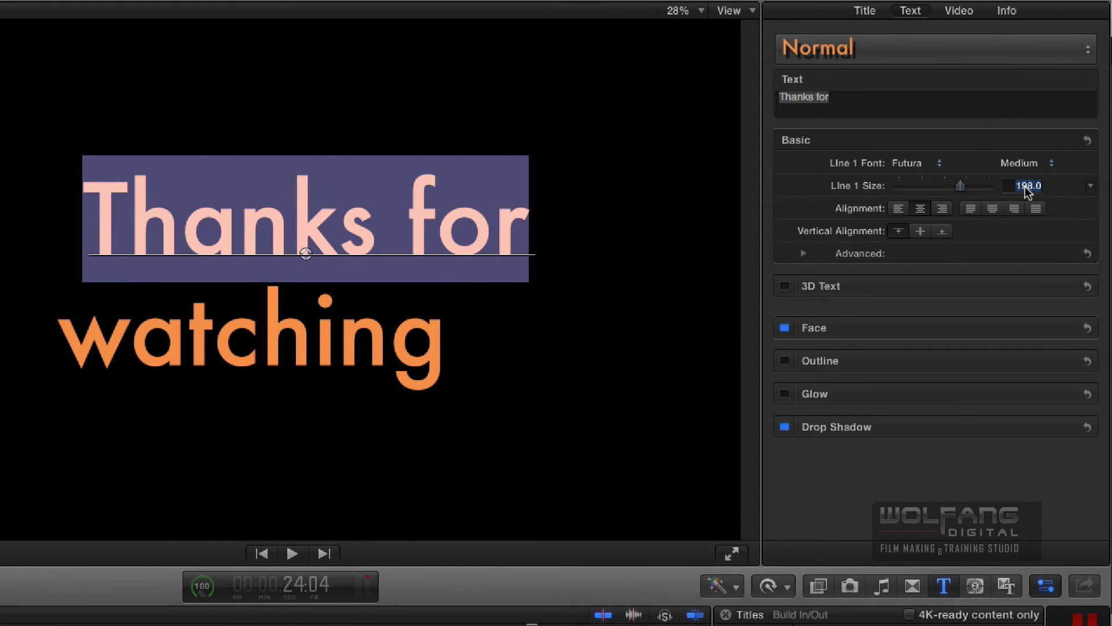
{"action": "type", "text": "100"}
{"action": "key", "text": "Return"}
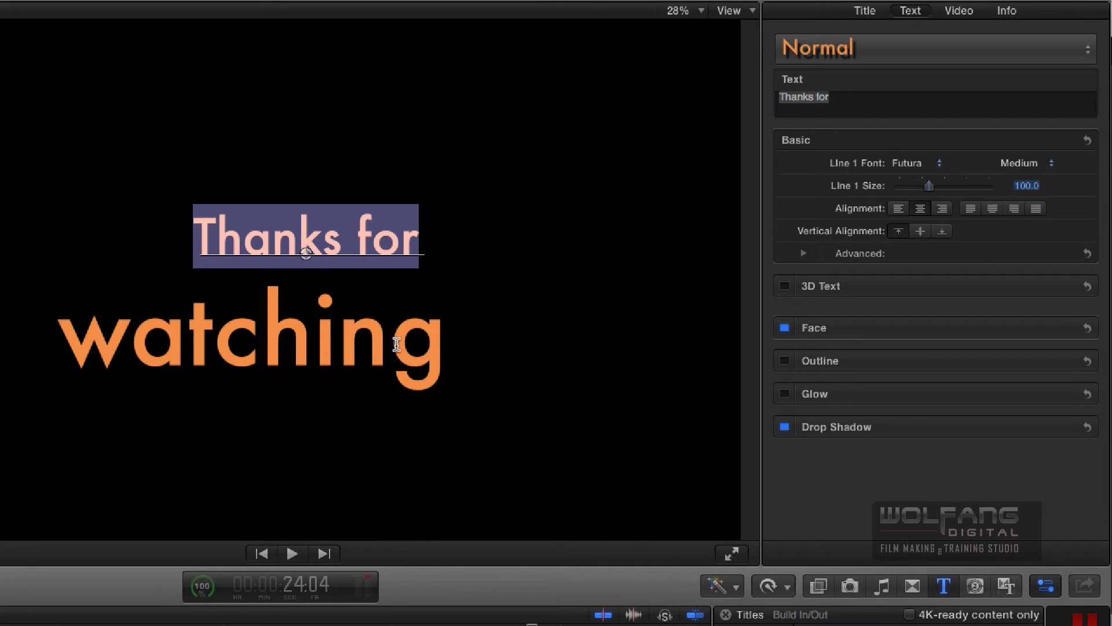
Set the 'watching' line to size 100 and move it up under 'Thanks for'
{"action": "double_click", "coordinate": [267, 343]}
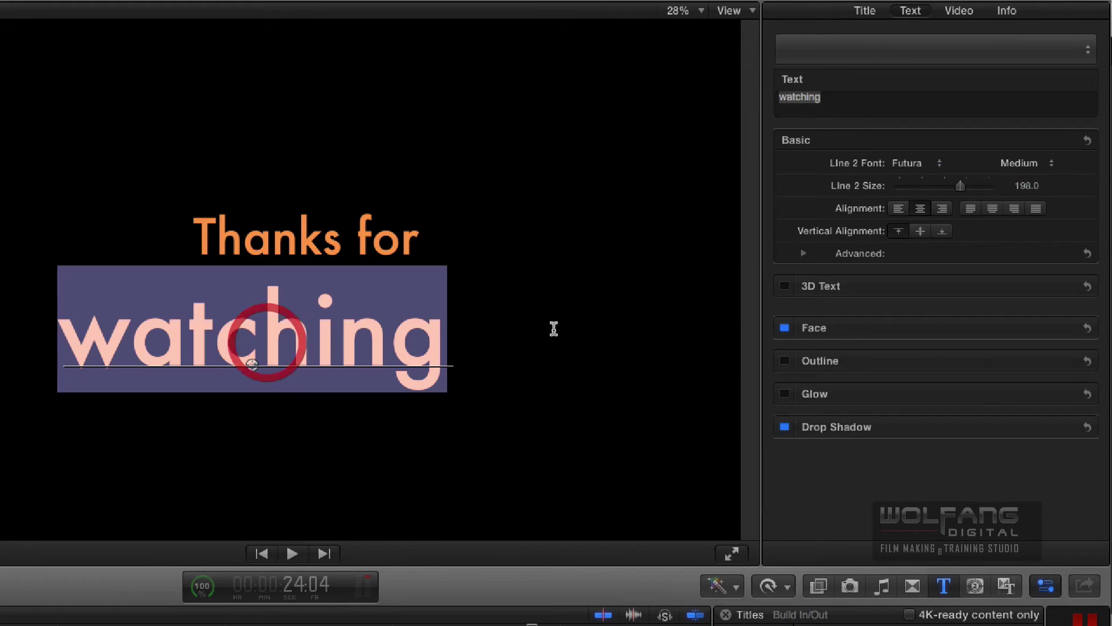
{"action": "left_click", "coordinate": [1026, 187]}
{"action": "key", "text": "Return"}
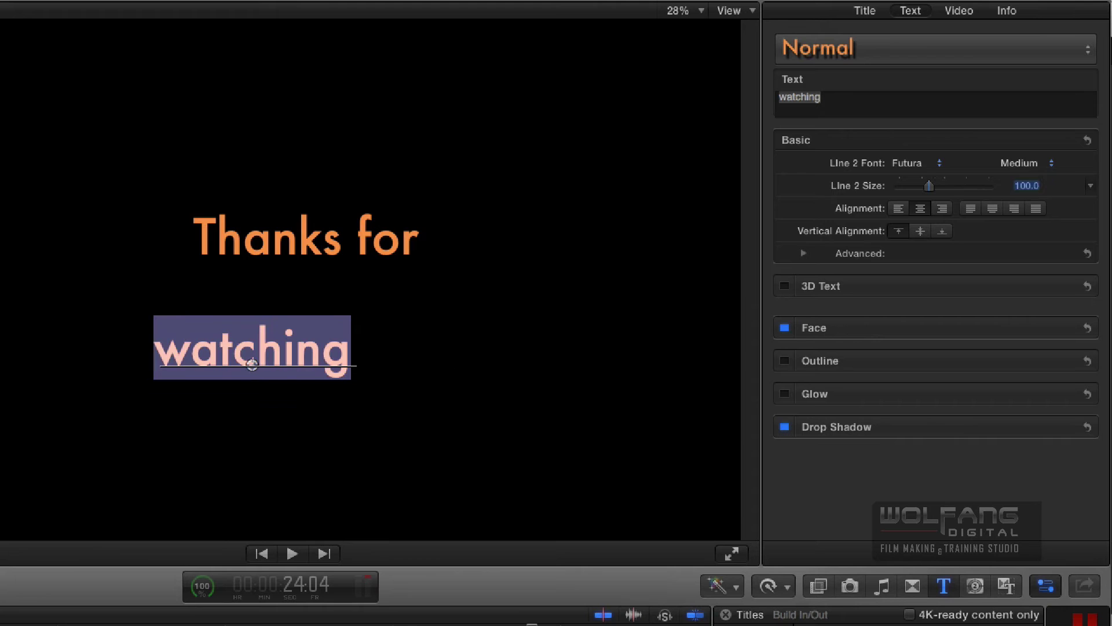
{"action": "left_click_drag", "start_coordinate": [253, 368], "coordinate": [292, 316]}
{"action": "left_click", "coordinate": [659, 481]}
Lengthen the closing title and music past the last clip, then replay the ending
{"action": "key", "text": "space"}
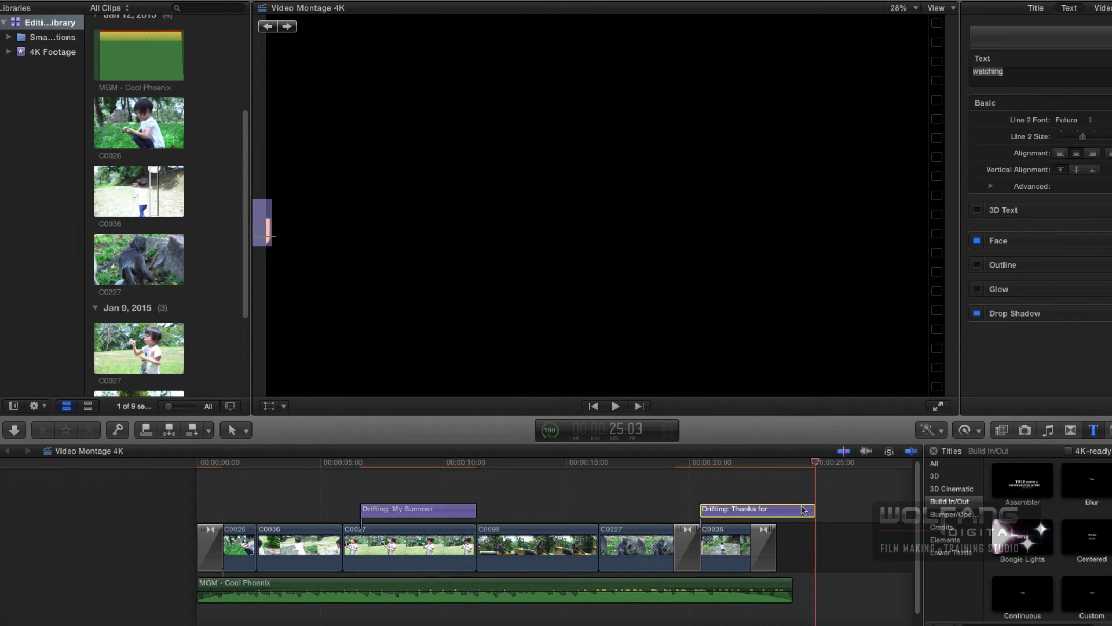
{"action": "left_click_drag", "start_coordinate": [812, 510], "coordinate": [827, 510]}
{"action": "left_click_drag", "start_coordinate": [793, 584], "coordinate": [827, 584]}
{"action": "left_click", "coordinate": [725, 463]}
{"action": "key", "text": "space"}
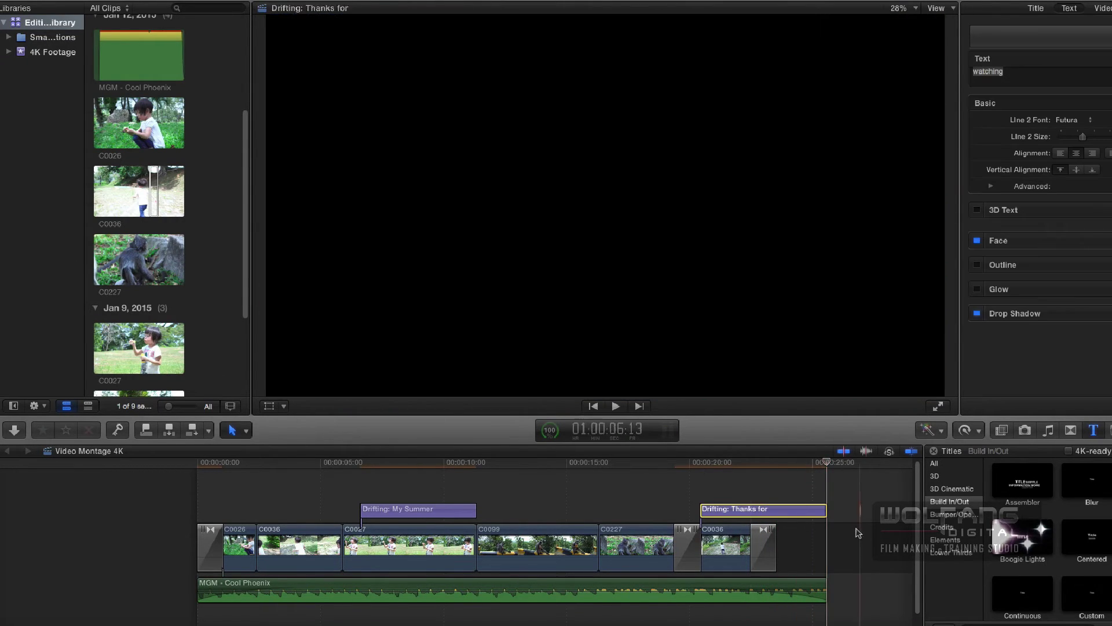
Trim the title and music by 1:10 so both end near 24:05, then return to the start
{"action": "left_click_drag", "start_coordinate": [826, 510], "coordinate": [791, 509]}
{"action": "key", "text": "space"}
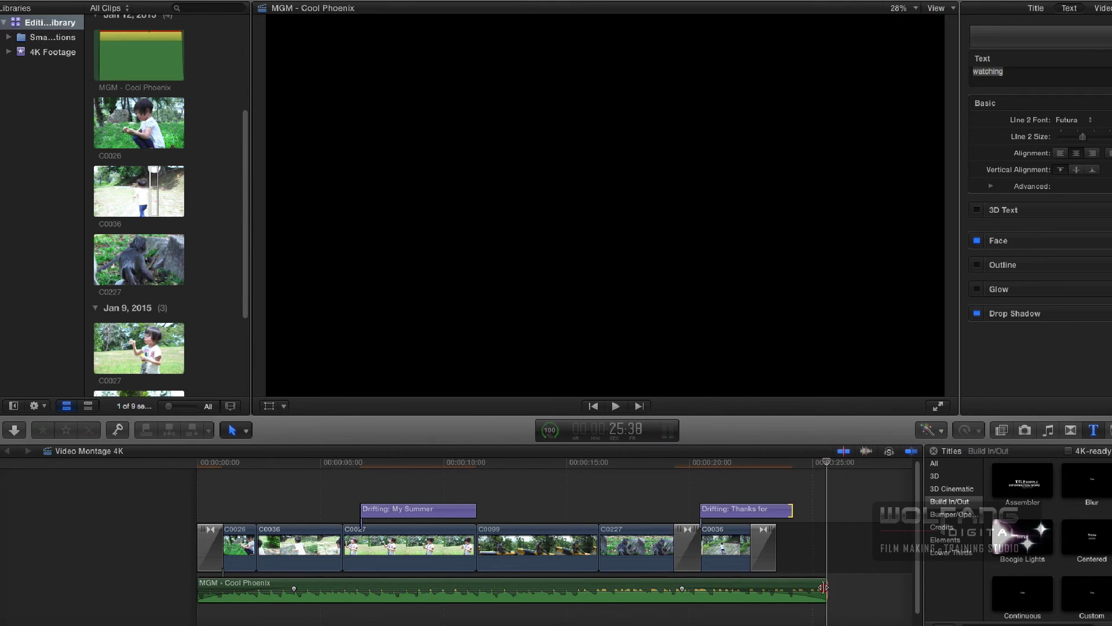
{"action": "left_click_drag", "start_coordinate": [823, 588], "coordinate": [790, 589]}
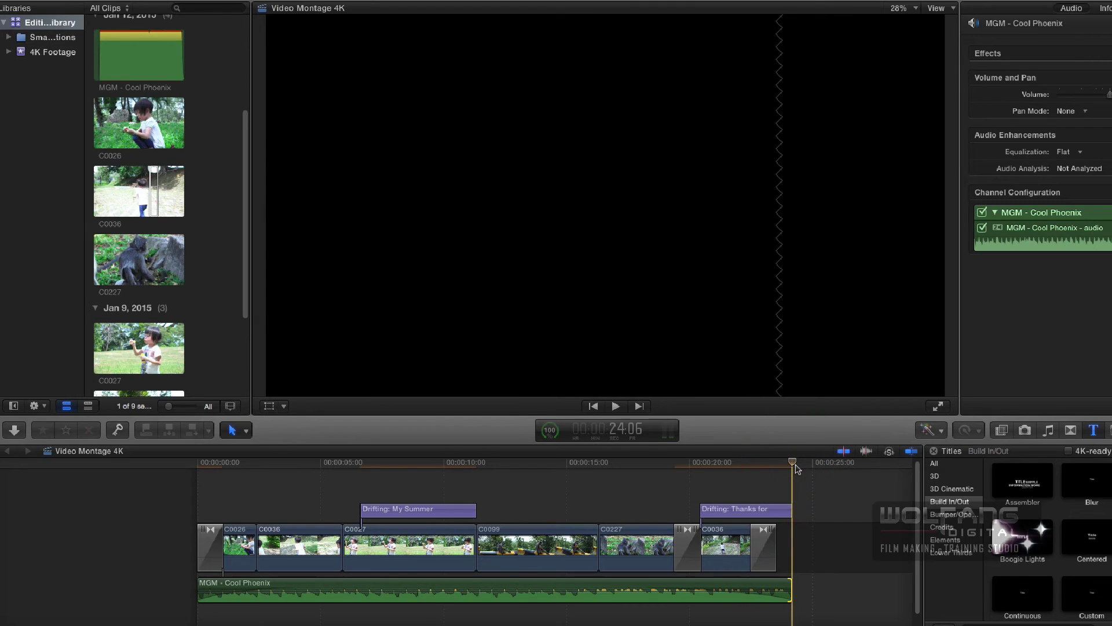
{"action": "key", "text": "Home"}
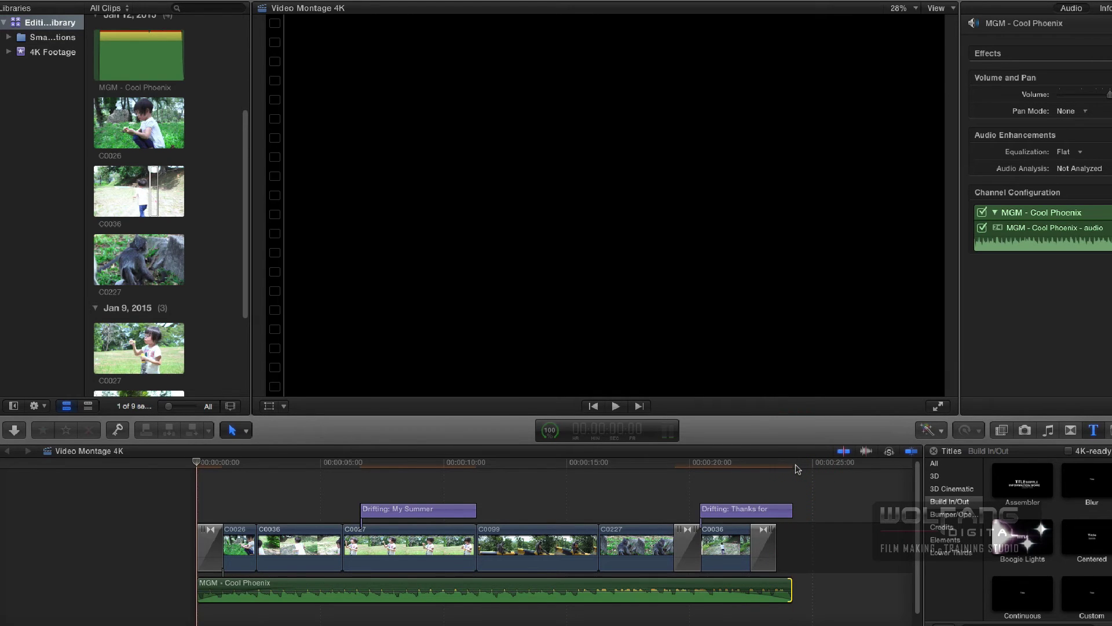